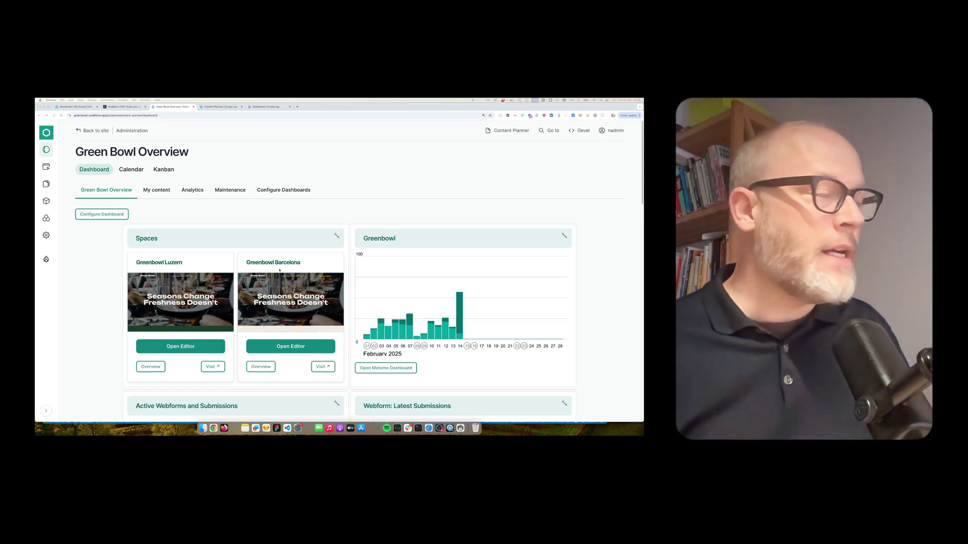
# Look over the Content Planner project page, highlighting the module title.
pyautogui.click(236, 108)
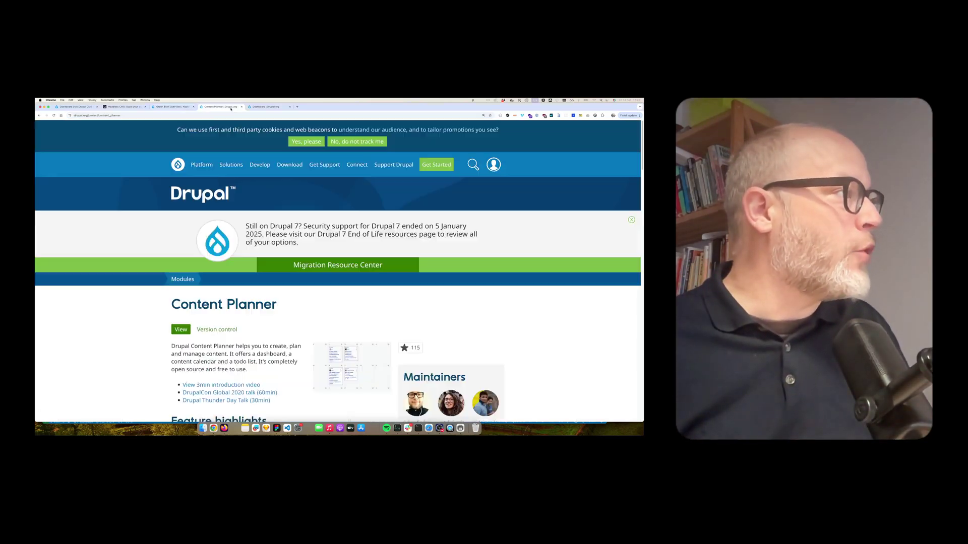
pyautogui.scroll(-2, 305, 356)
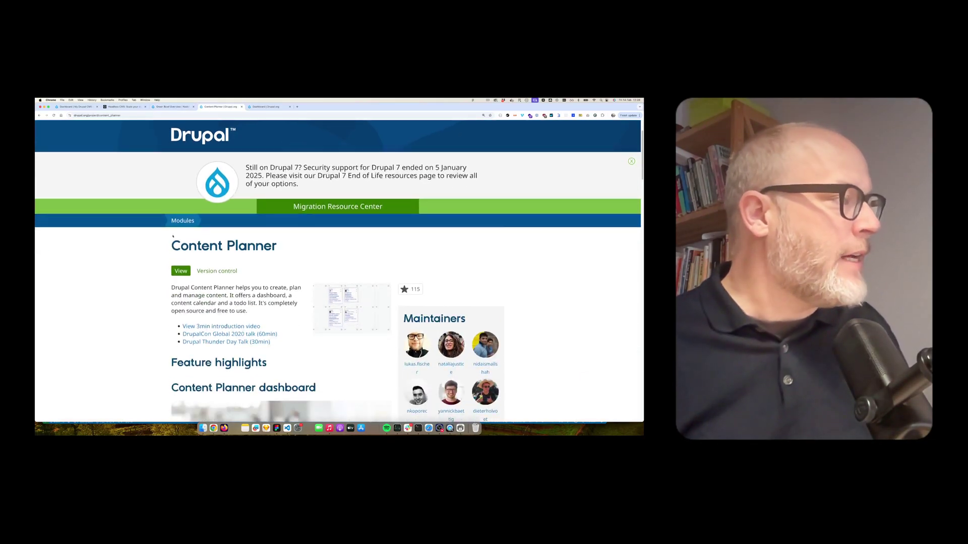
pyautogui.moveTo(172, 236); pyautogui.dragTo(273, 250)
pyautogui.scroll(-3, 308, 302)
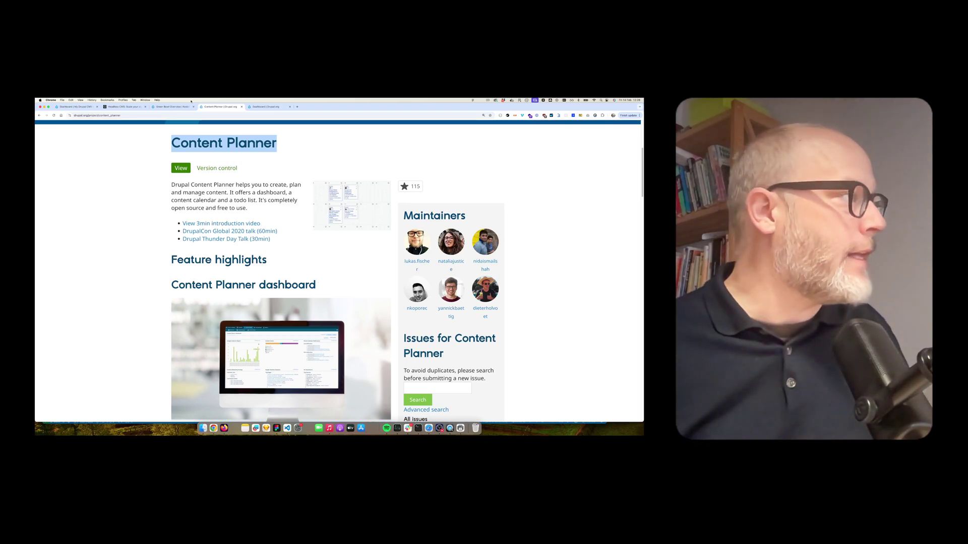
# Return to the Green Bowl Overview dashboard and reload it.
pyautogui.click(169, 107)
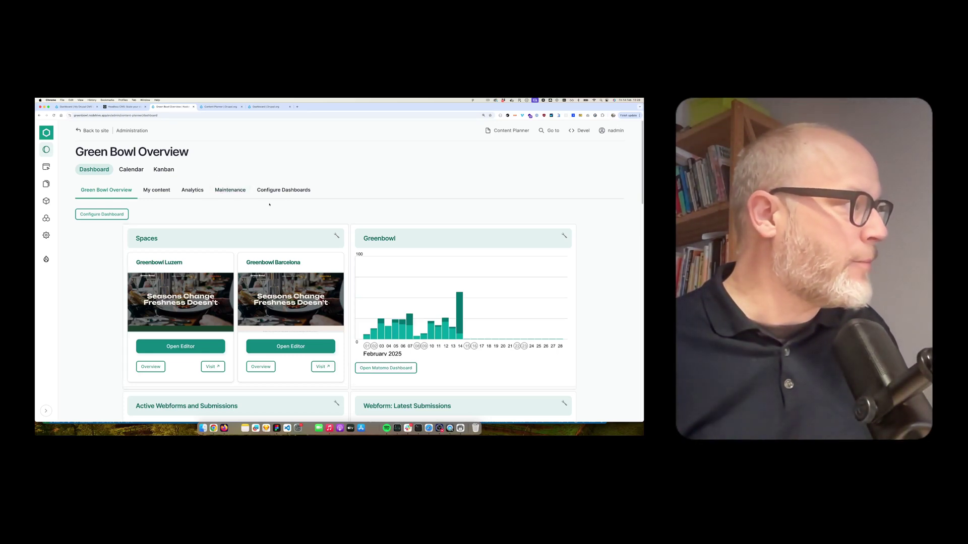
pyautogui.scroll(-1, 247, 225)
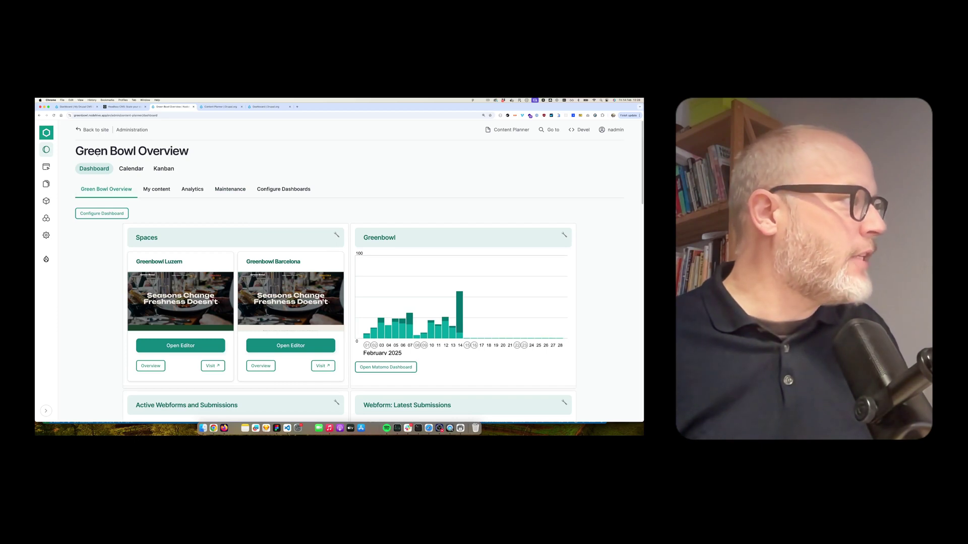
pyautogui.click(46, 149)
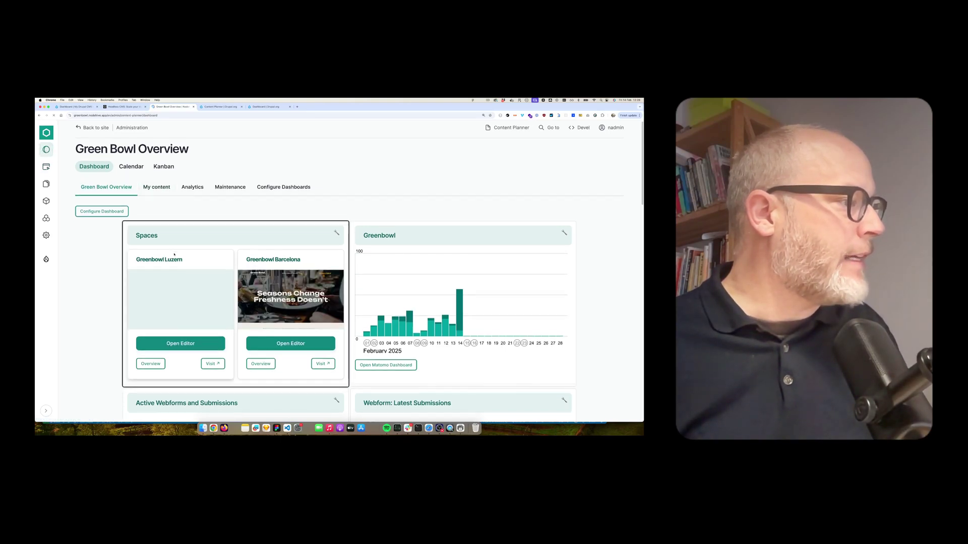
pyautogui.scroll(-1, 302, 252)
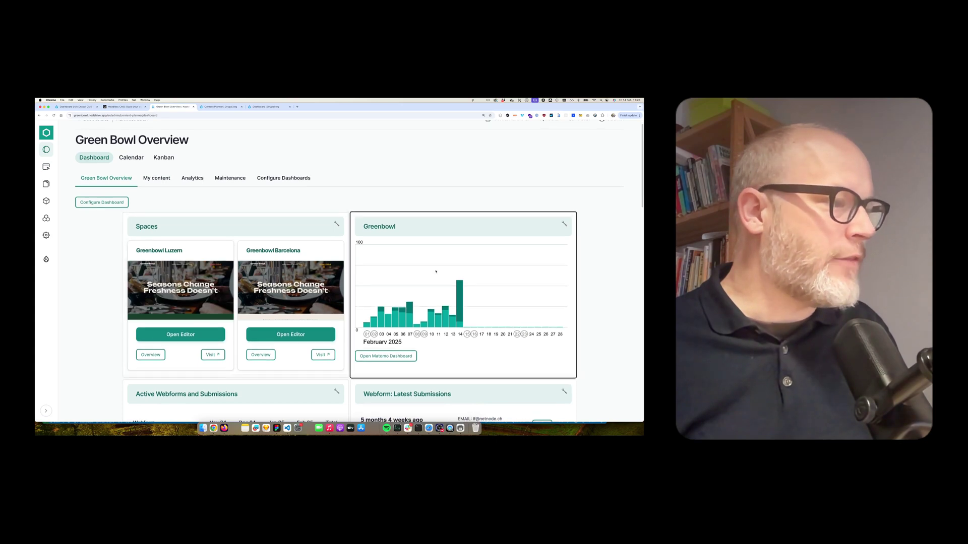
# Scroll through the Green Bowl Overview widgets, then view the My content and Analytics dashboards.
pyautogui.scroll(-2, 412, 273)
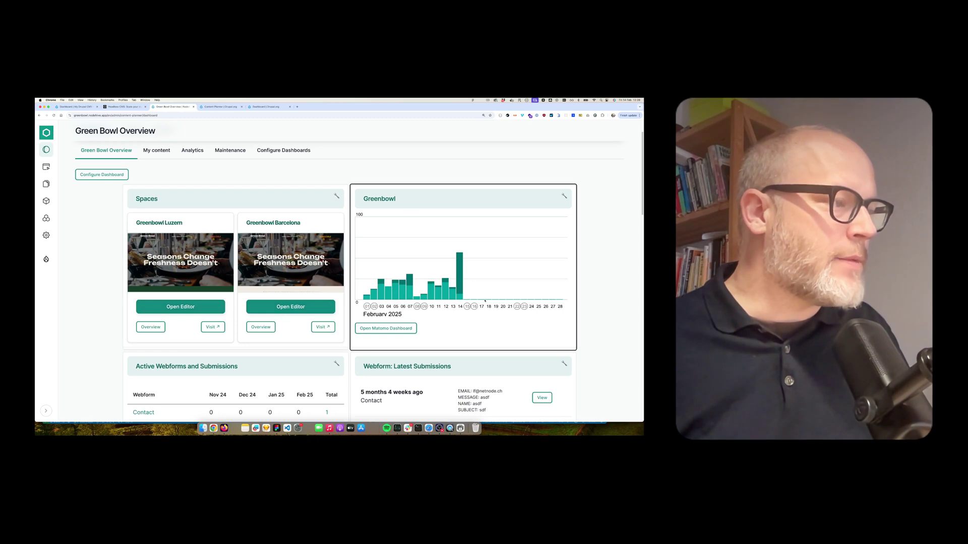
pyautogui.scroll(-3, 172, 312)
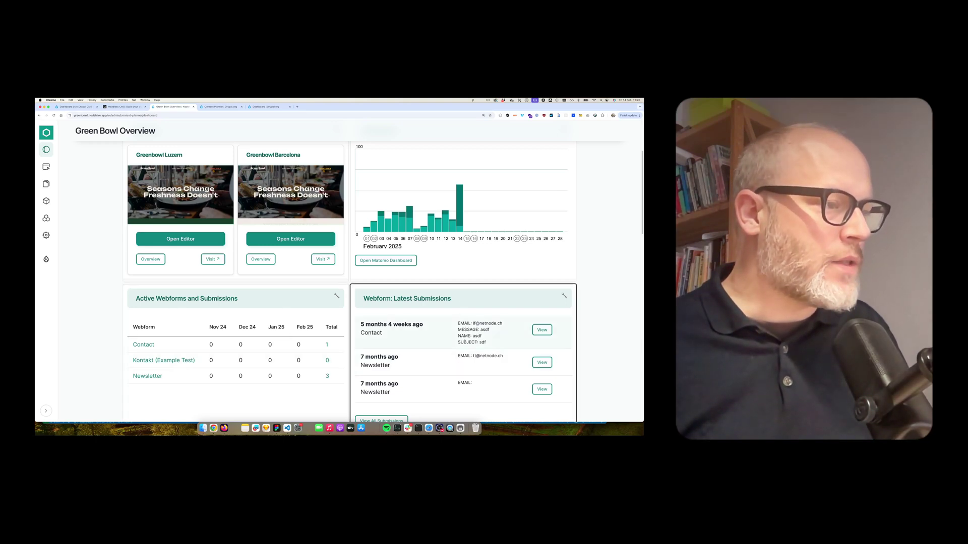
pyautogui.scroll(-4, 462, 341)
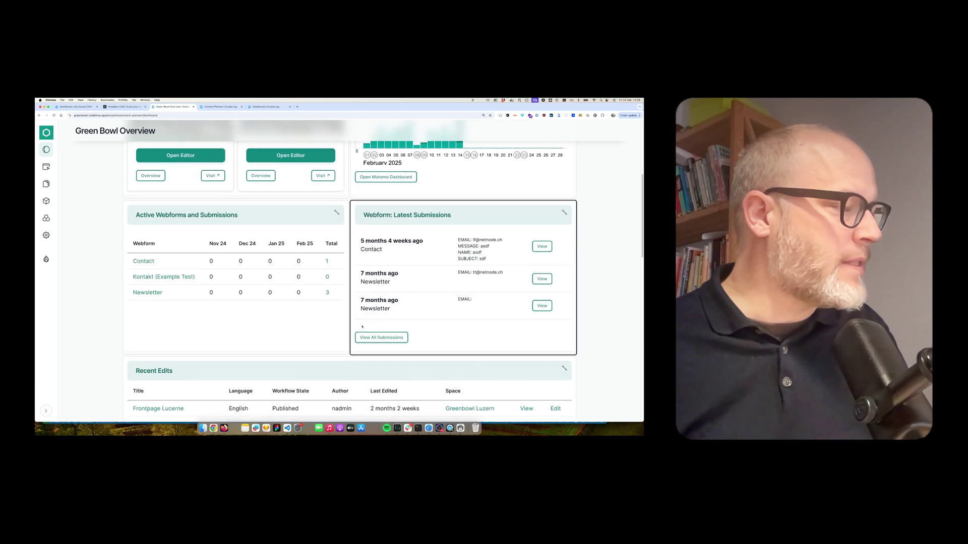
pyautogui.scroll(-4, 278, 323)
pyautogui.scroll(-5, 185, 298)
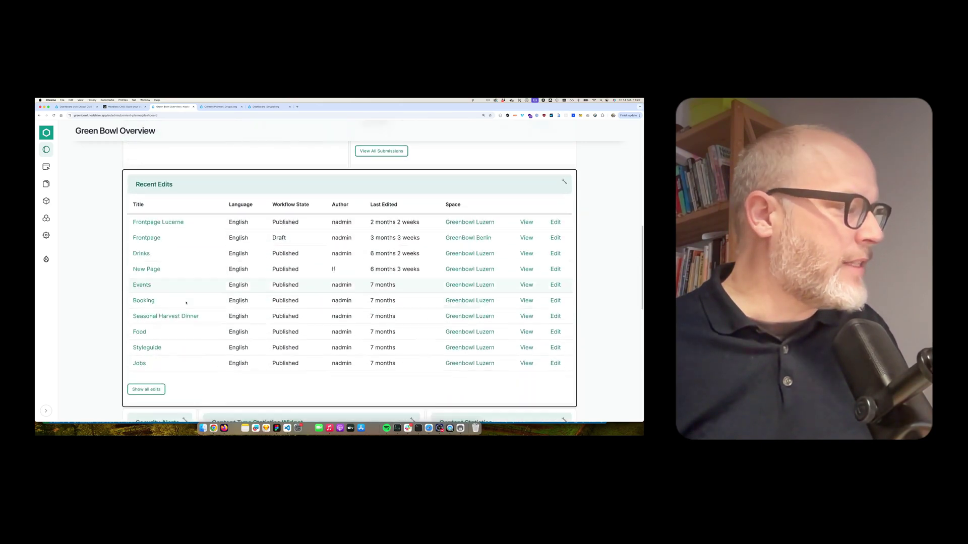
pyautogui.scroll(10, 151, 242)
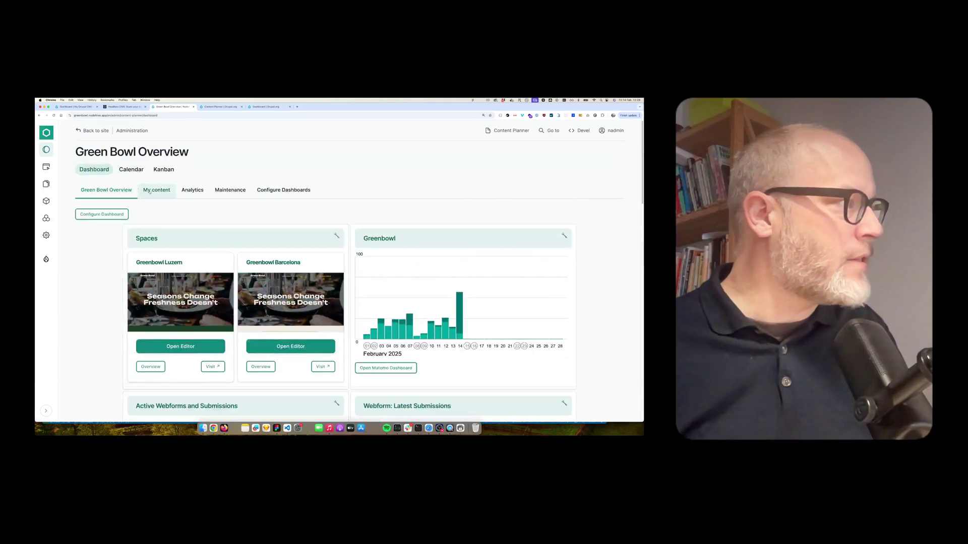
pyautogui.click(153, 192)
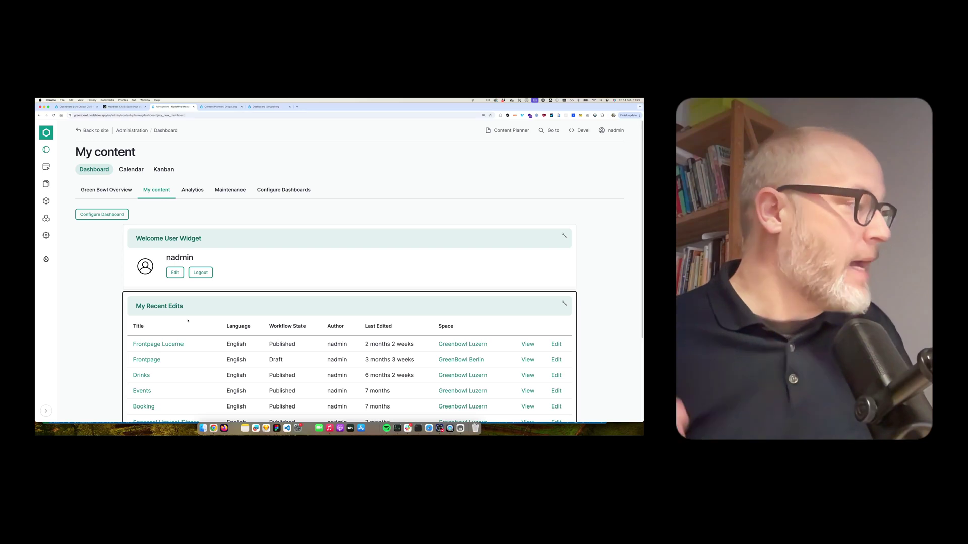
pyautogui.click(193, 191)
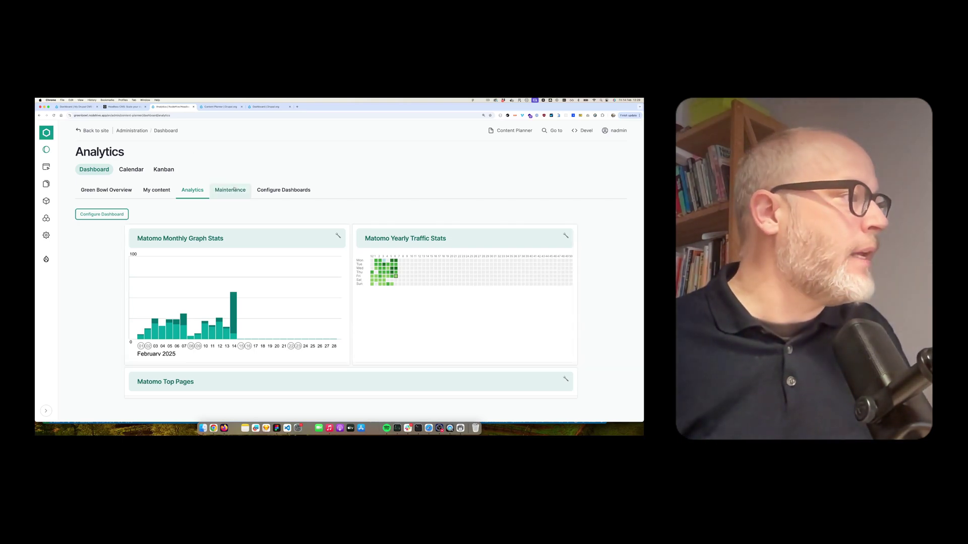
# View the Maintenance dashboard's Watchdog Summary, Database Health, Cache and System Information widgets.
pyautogui.click(231, 190)
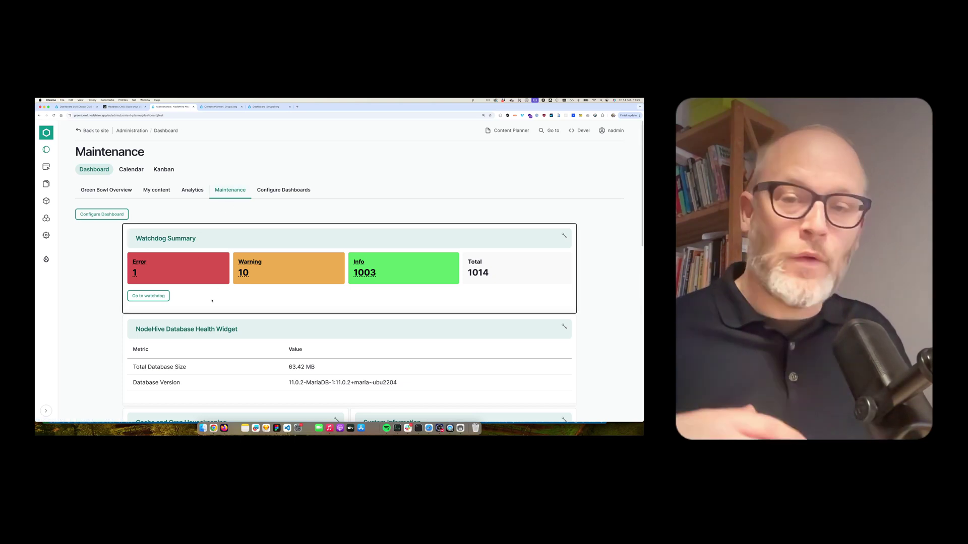
pyautogui.scroll(-2, 216, 301)
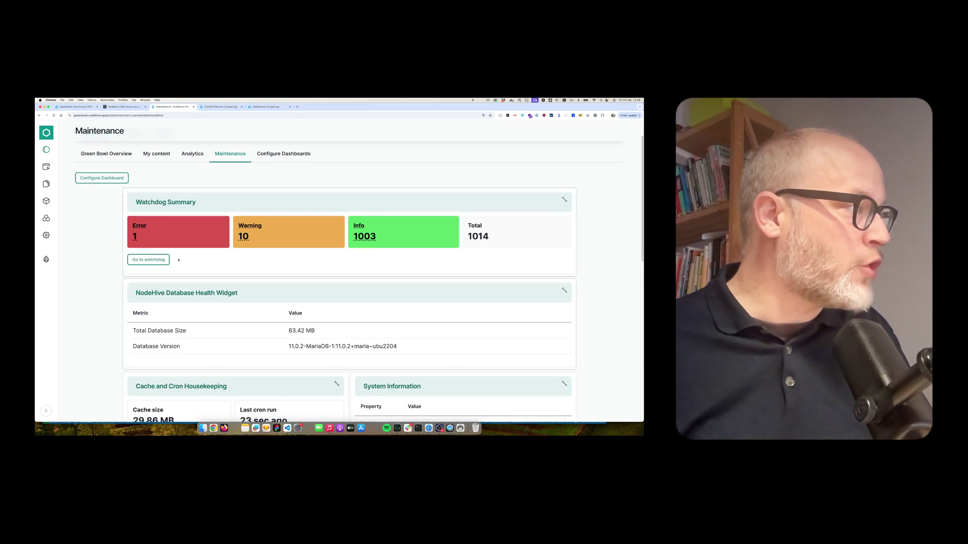
pyautogui.scroll(-2, 199, 262)
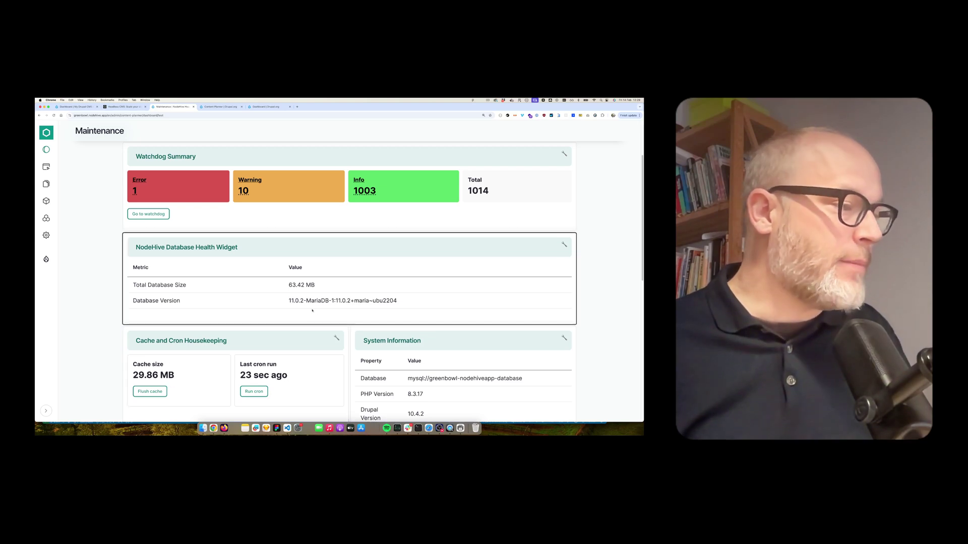
pyautogui.scroll(2, 261, 308)
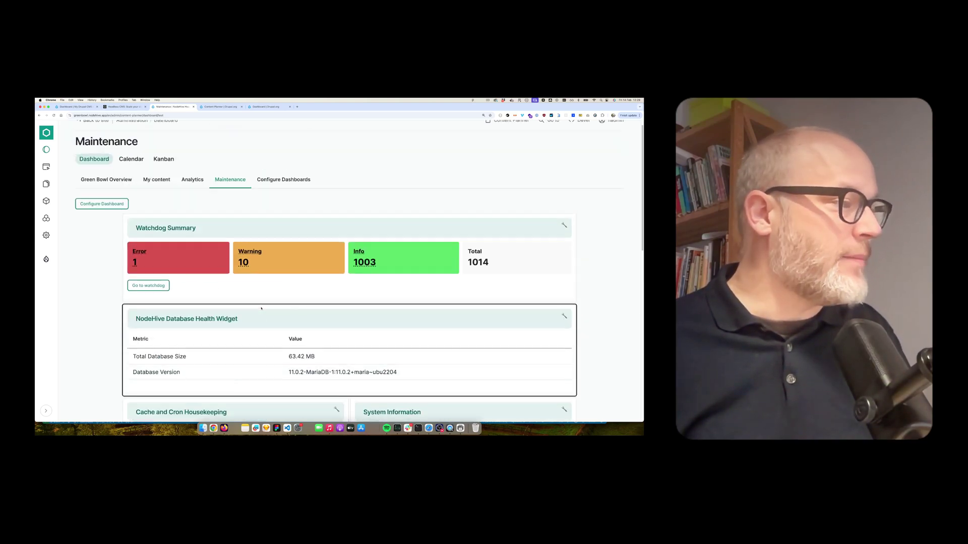
pyautogui.scroll(-1, 261, 308)
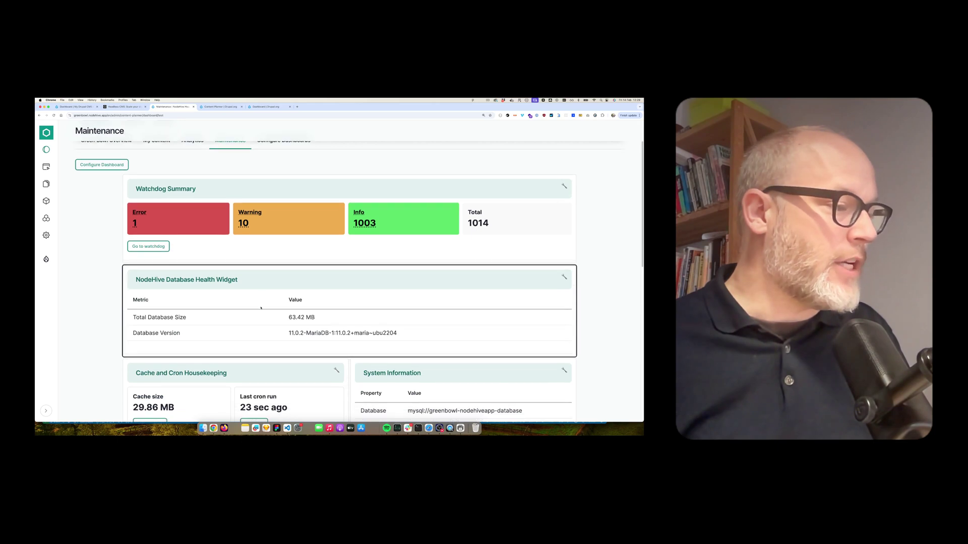
pyautogui.scroll(2, 264, 277)
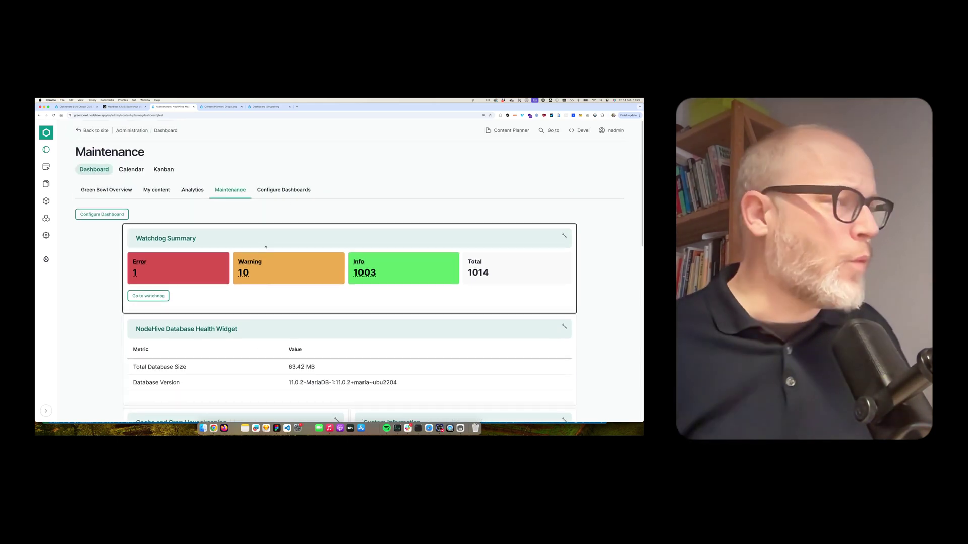
# From the dashboards list, create a new dashboard named 'Test Dashboard'.
pyautogui.click(288, 195)
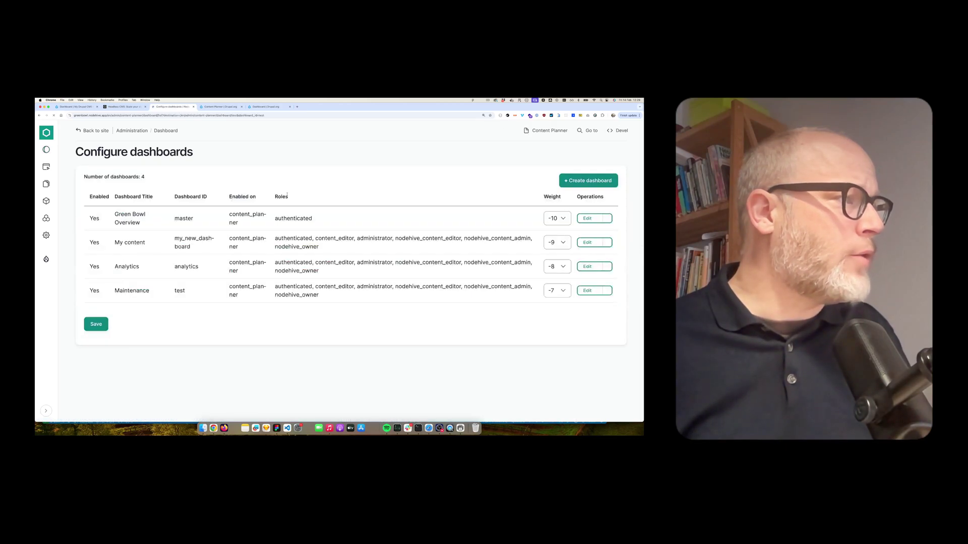
pyautogui.click(590, 182)
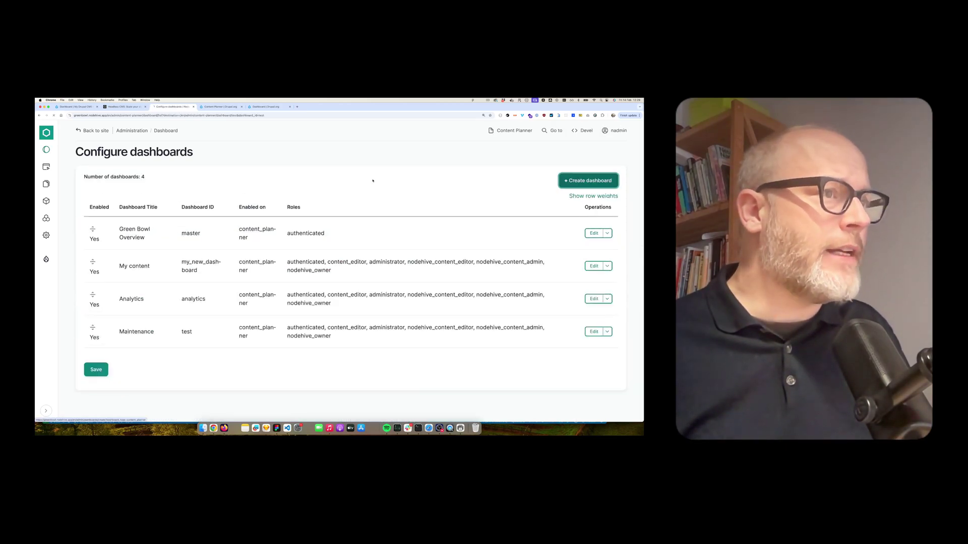
pyautogui.write('t')
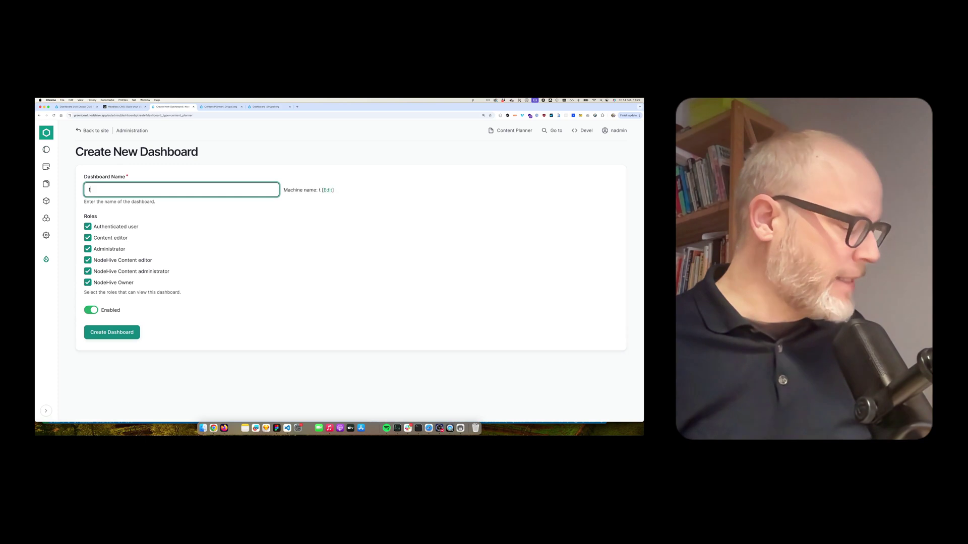
pyautogui.write('et')
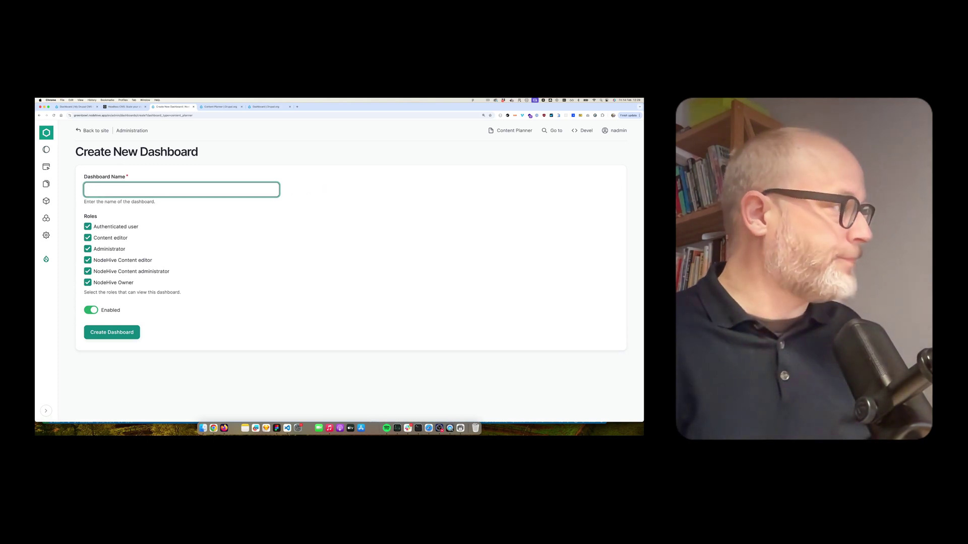
pyautogui.write(' Dashboard')
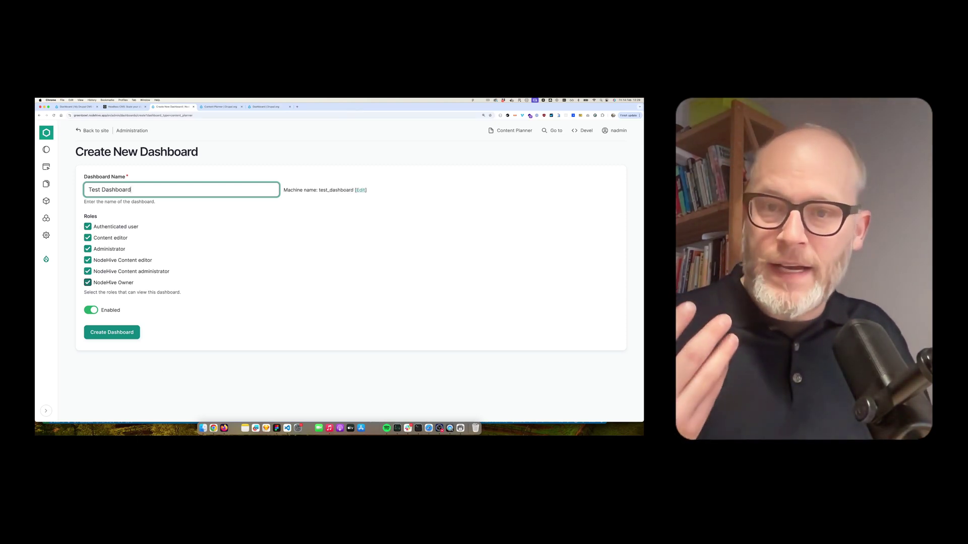
pyautogui.click(112, 332)
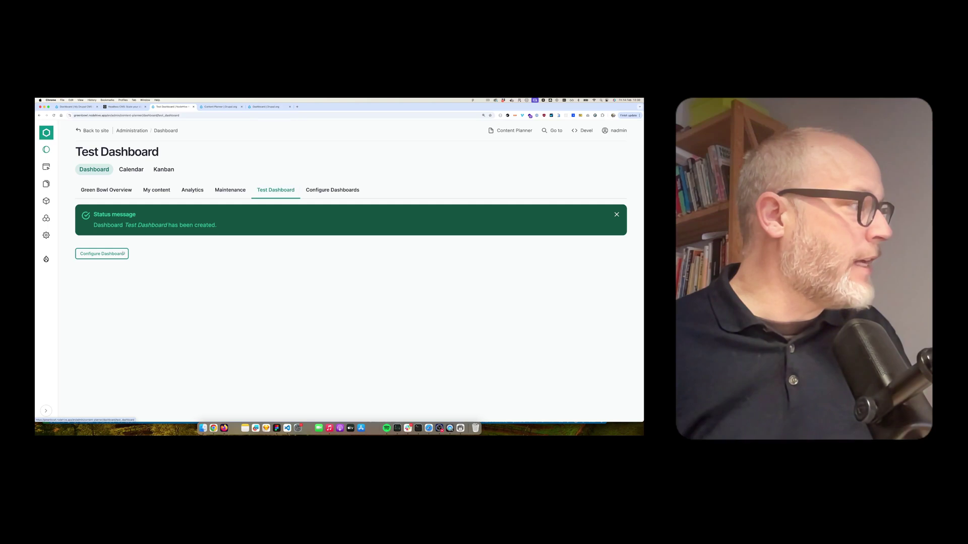
# Open Test Dashboard's settings, collapse the title and roles section, and browse the available widgets.
pyautogui.click(117, 254)
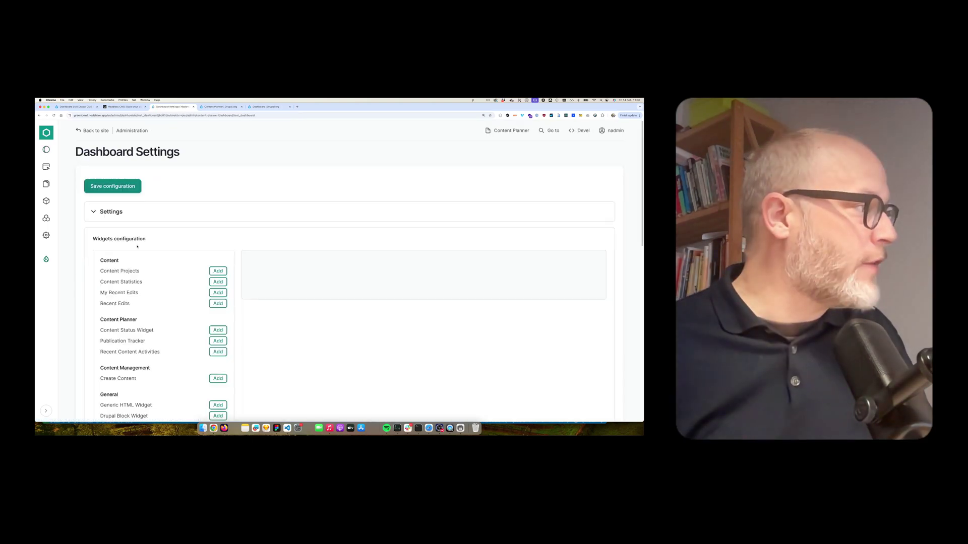
pyautogui.click(114, 212)
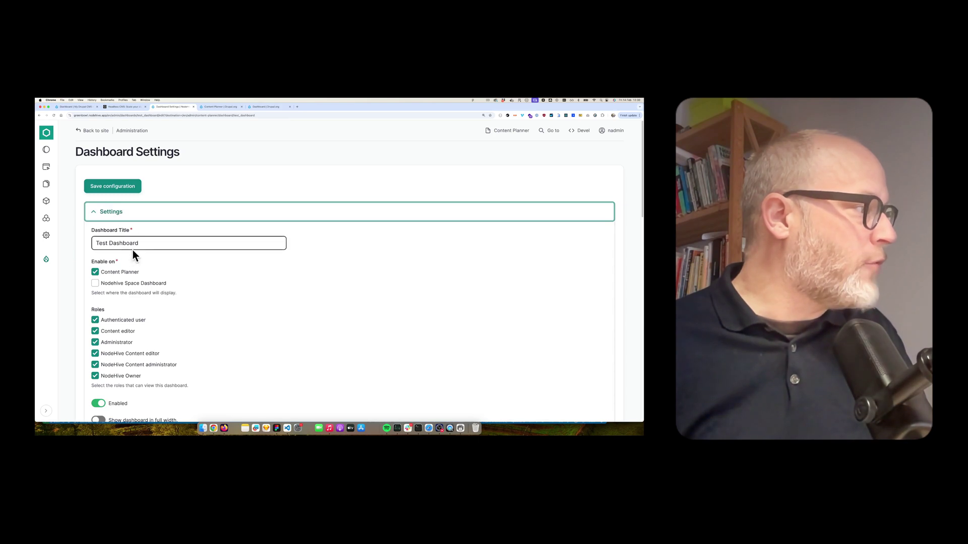
pyautogui.scroll(-1, 119, 322)
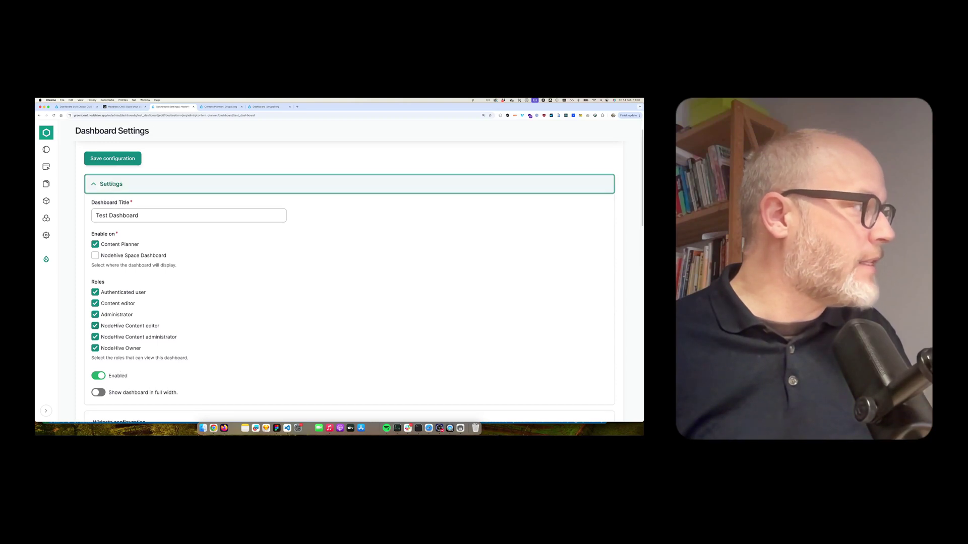
pyautogui.click(131, 184)
pyautogui.scroll(-1, 173, 274)
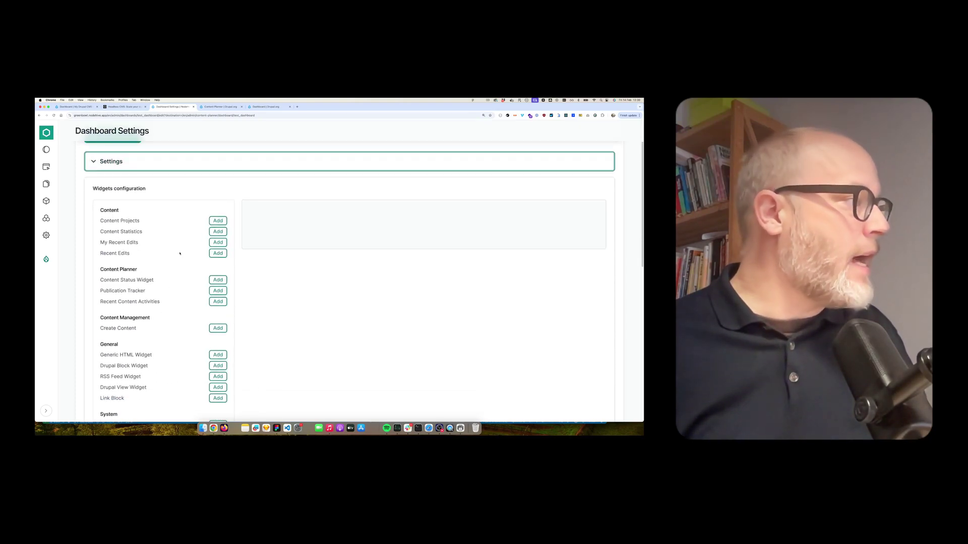
pyautogui.scroll(-1, 174, 269)
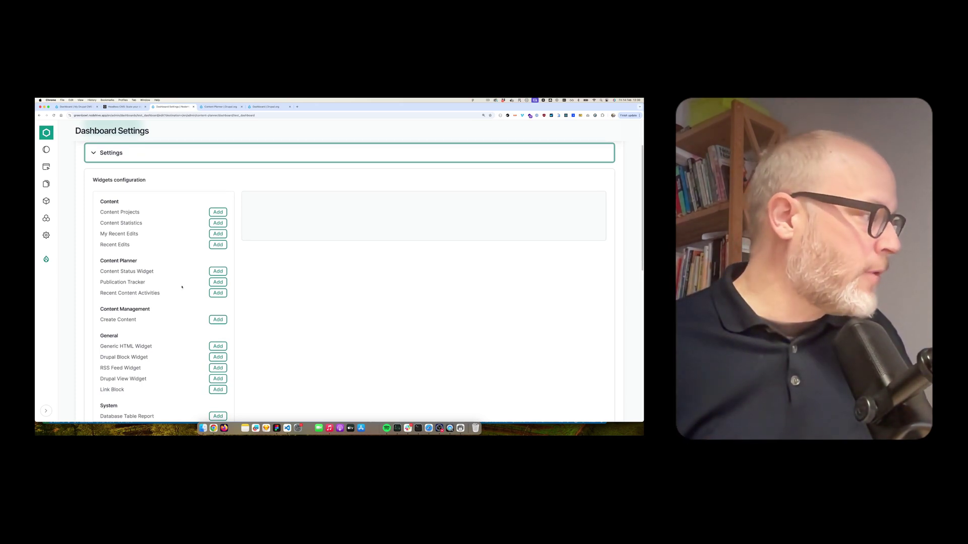
pyautogui.scroll(-6, 138, 274)
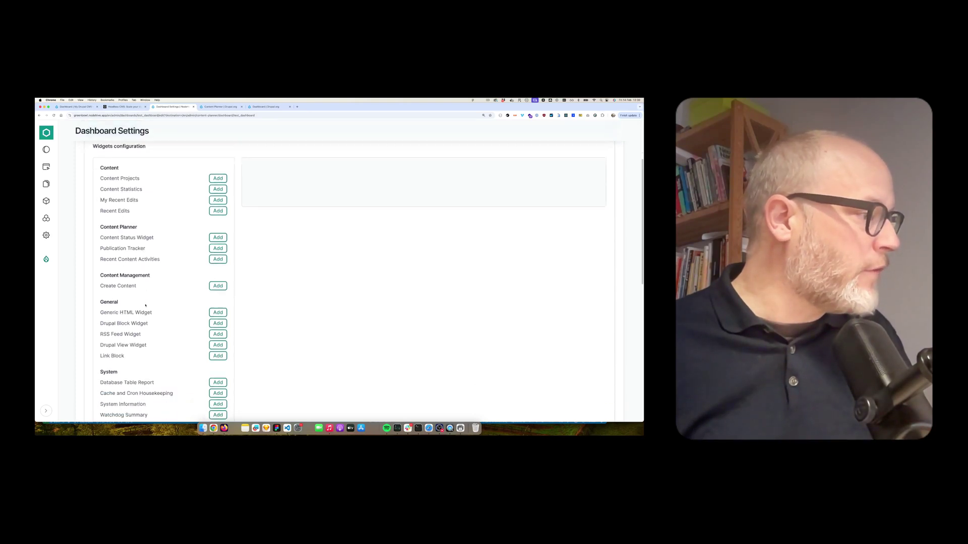
pyautogui.scroll(-7, 140, 312)
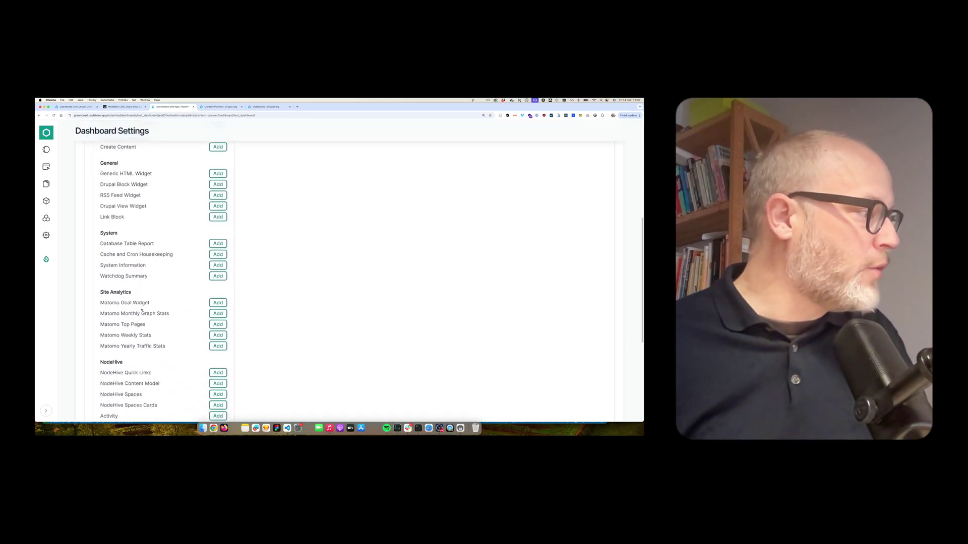
pyautogui.scroll(-3, 138, 311)
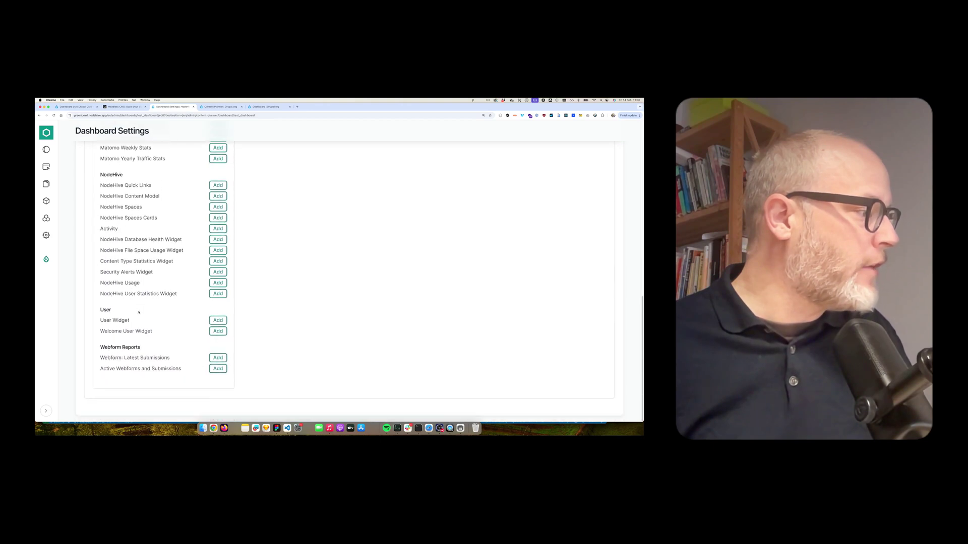
pyautogui.scroll(15, 150, 235)
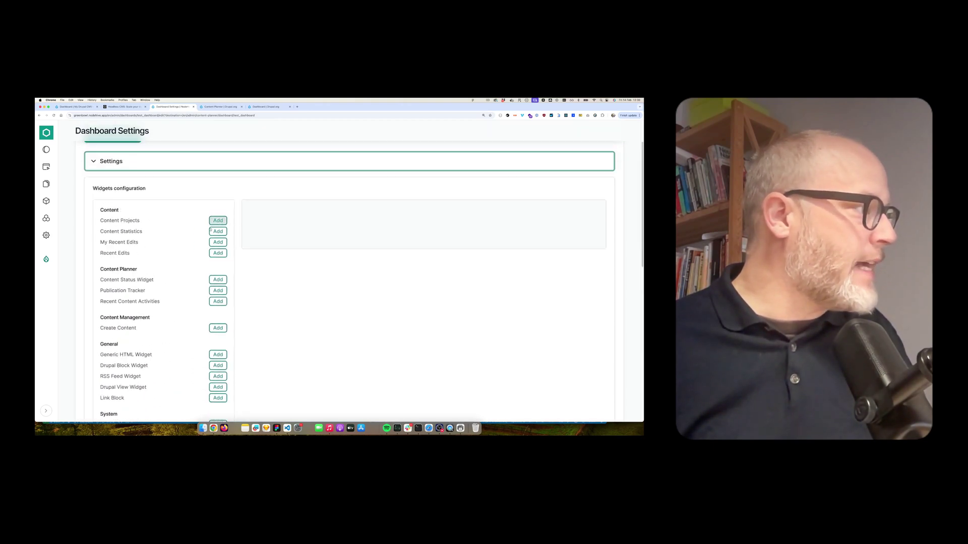
# Add Content Statistics, Recent Edits, Content Status and Create Content widgets to the layout.
pyautogui.click(215, 232)
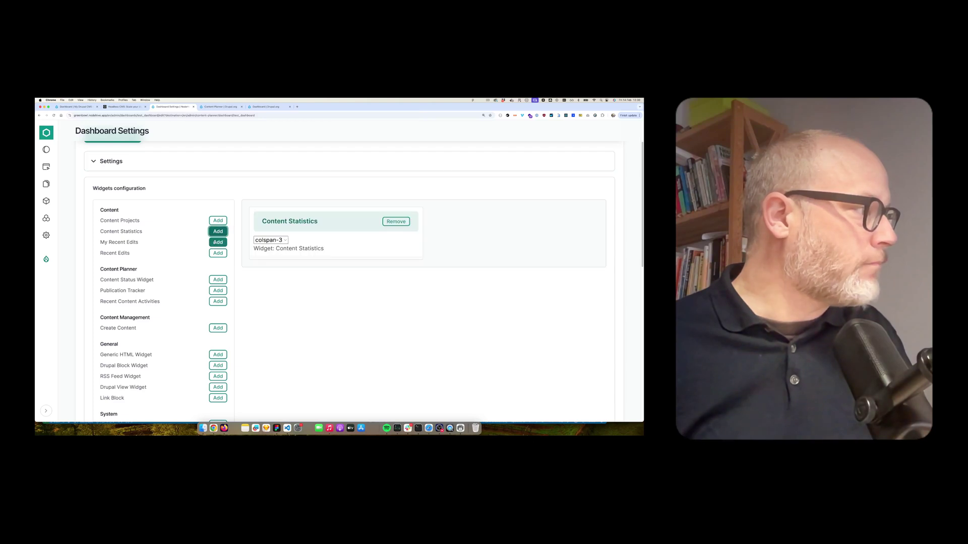
pyautogui.click(218, 253)
pyautogui.click(217, 280)
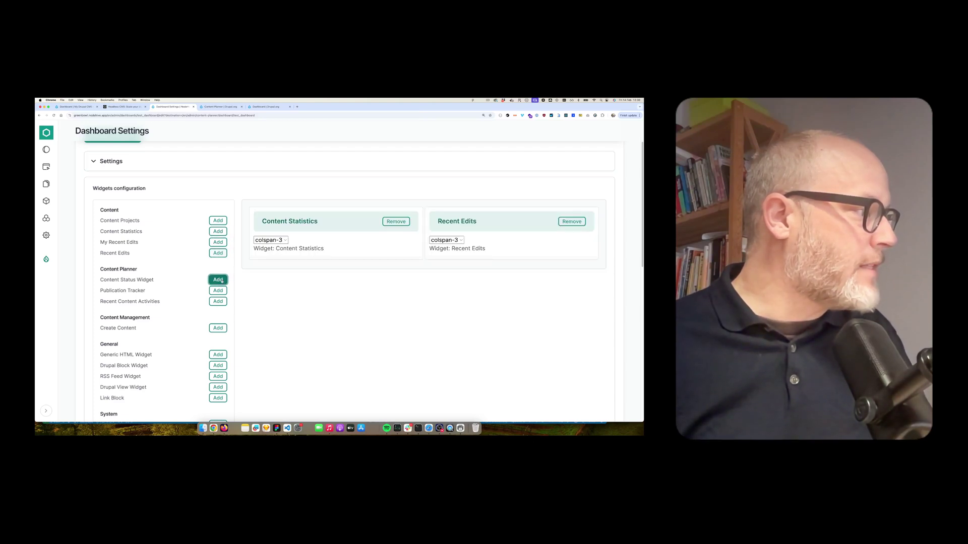
pyautogui.click(218, 328)
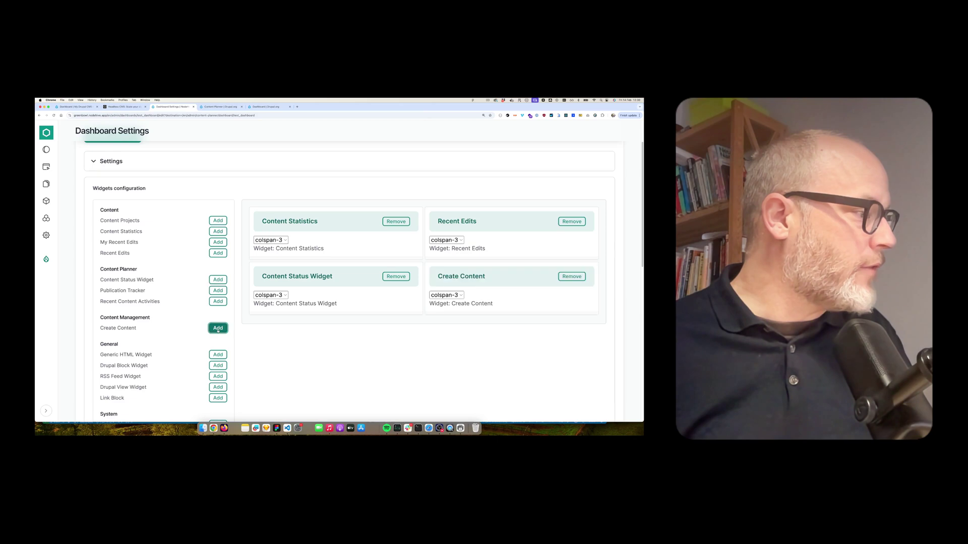
# Set Content Statistics to colspan-2 and Recent Edits to colspan-4.
pyautogui.click(271, 240)
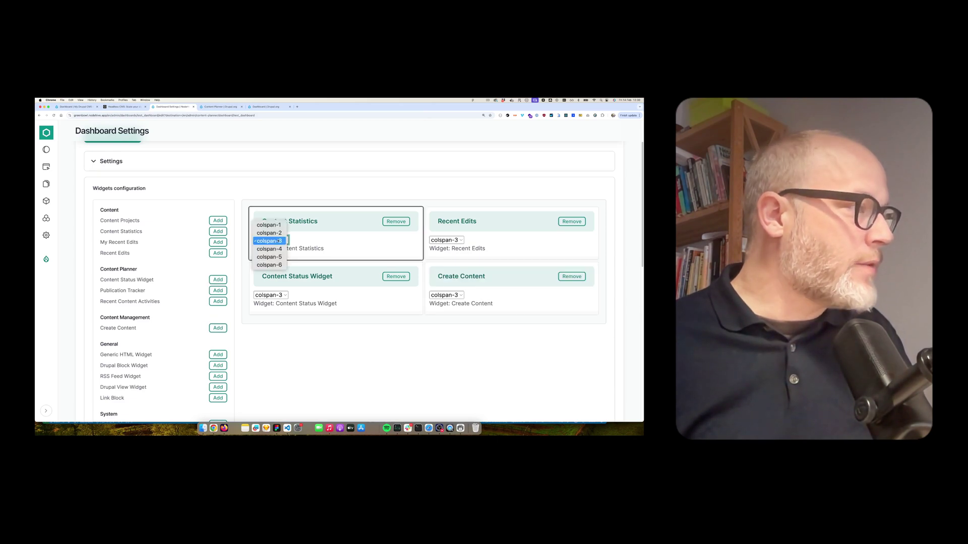
pyautogui.click(270, 233)
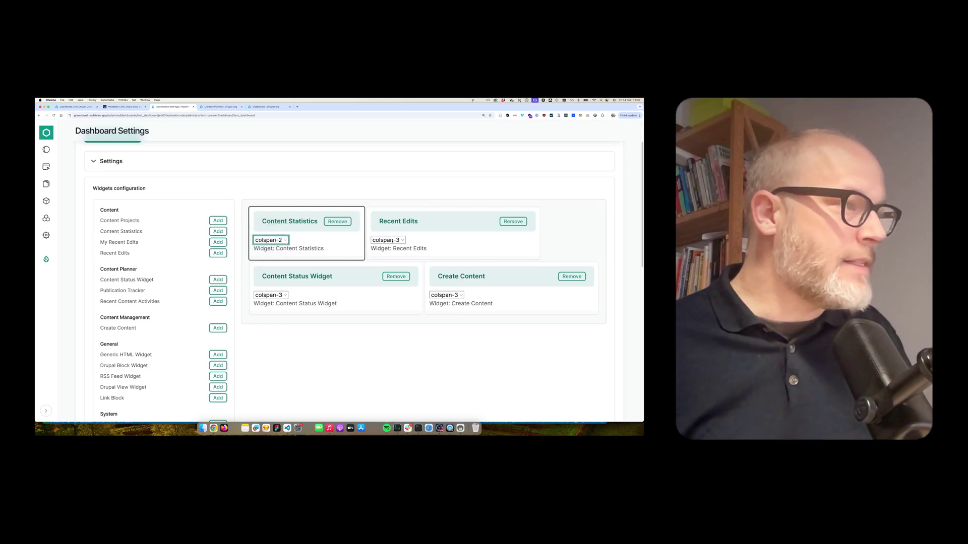
pyautogui.click(392, 241)
pyautogui.click(388, 251)
# Add a colspan-6 Drupal View Widget and two RSS Feed Widgets.
pyautogui.scroll(-3, 149, 354)
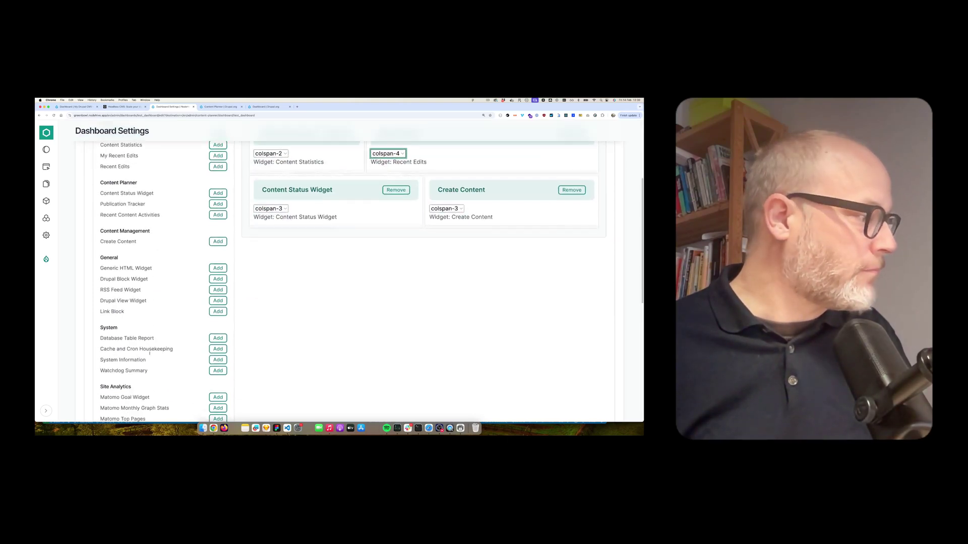
pyautogui.click(217, 300)
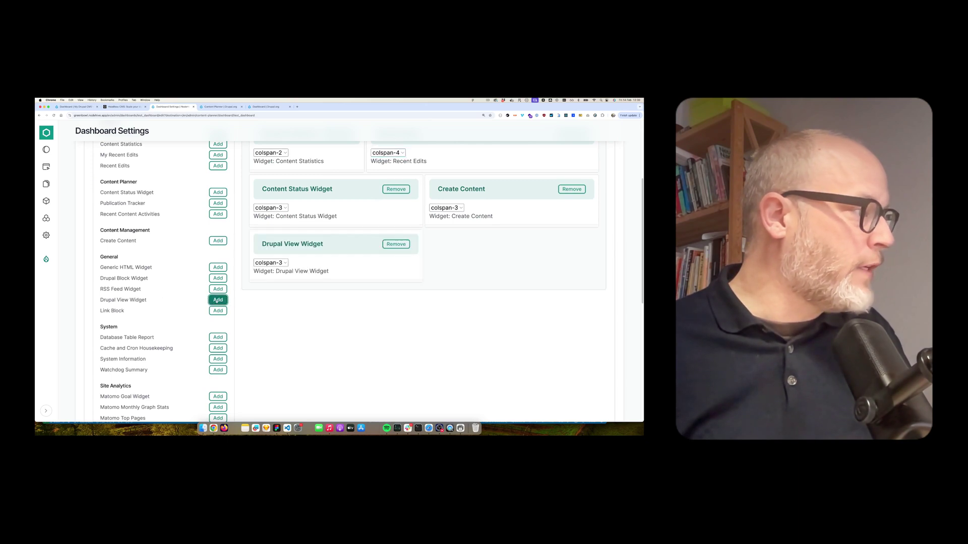
pyautogui.click(269, 262)
pyautogui.click(267, 288)
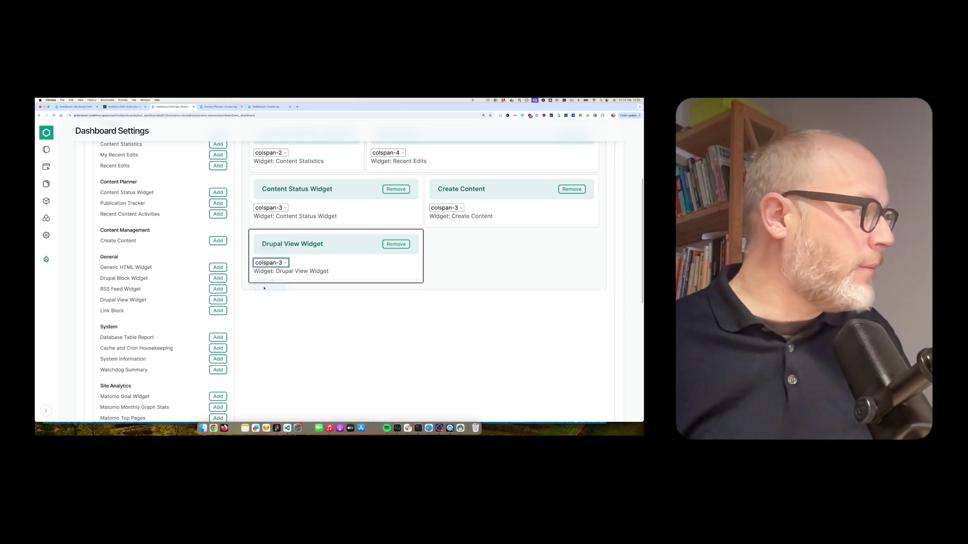
pyautogui.click(217, 288)
pyautogui.click(218, 289)
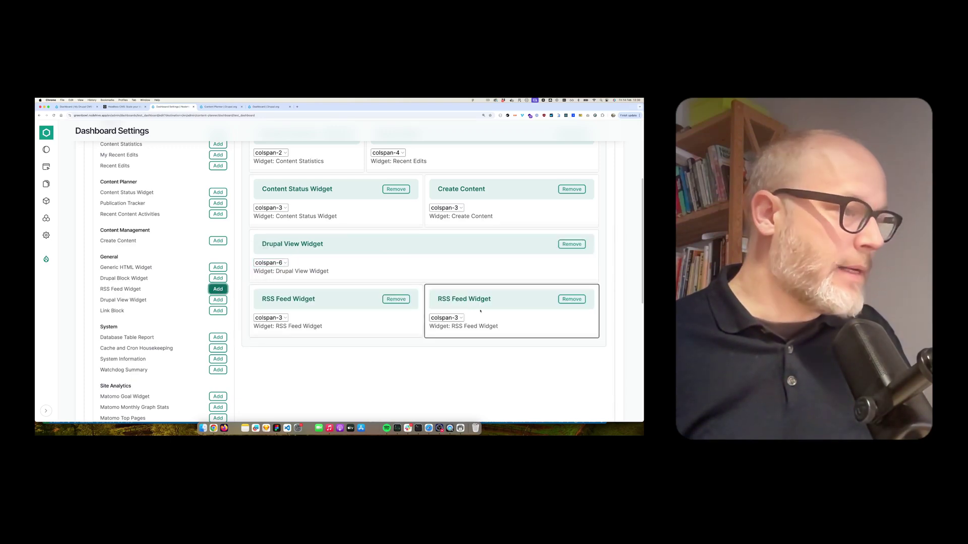
pyautogui.scroll(5, 304, 291)
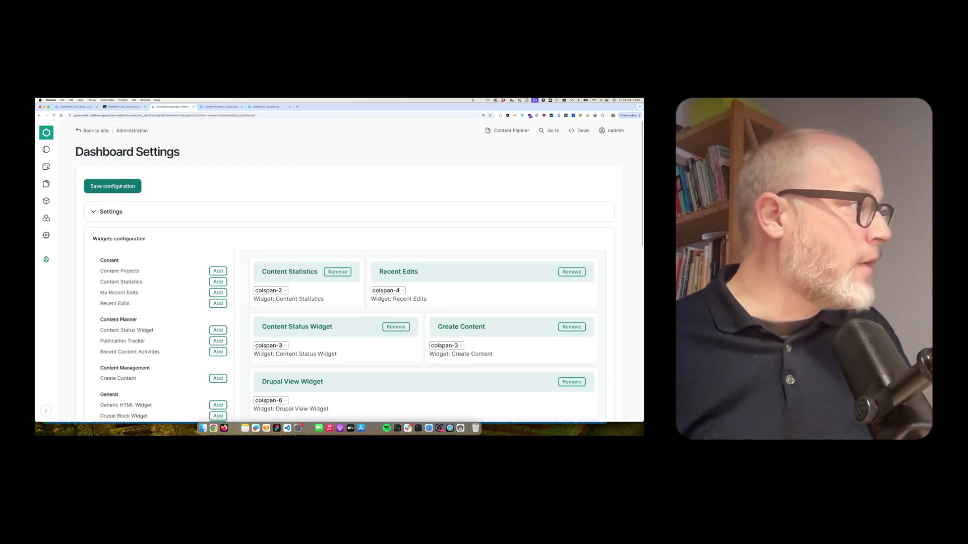
# Save the widget configuration and review the live Test Dashboard, including both RSS feeds.
pyautogui.click(112, 186)
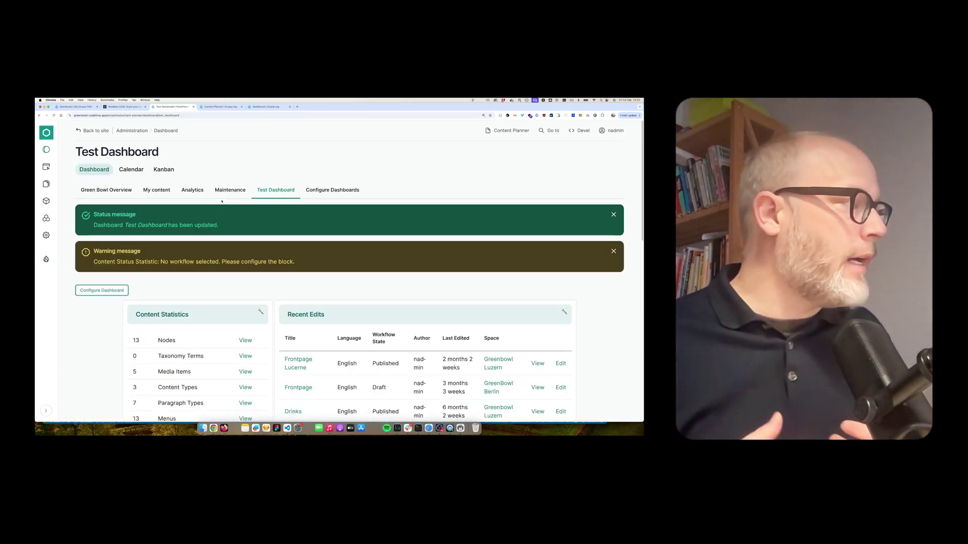
pyautogui.scroll(-3, 232, 189)
pyautogui.scroll(3, 242, 175)
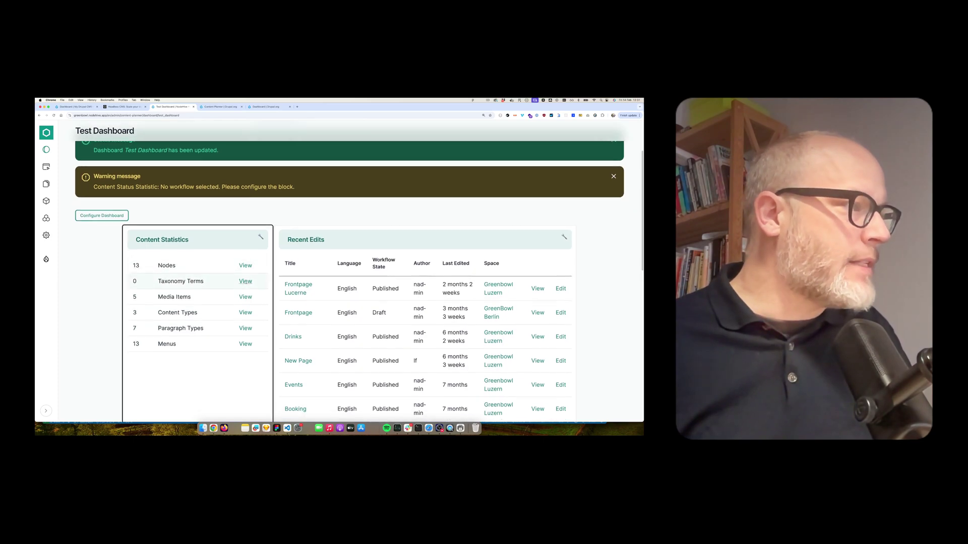
pyautogui.scroll(-3, 242, 279)
pyautogui.scroll(-3, 248, 284)
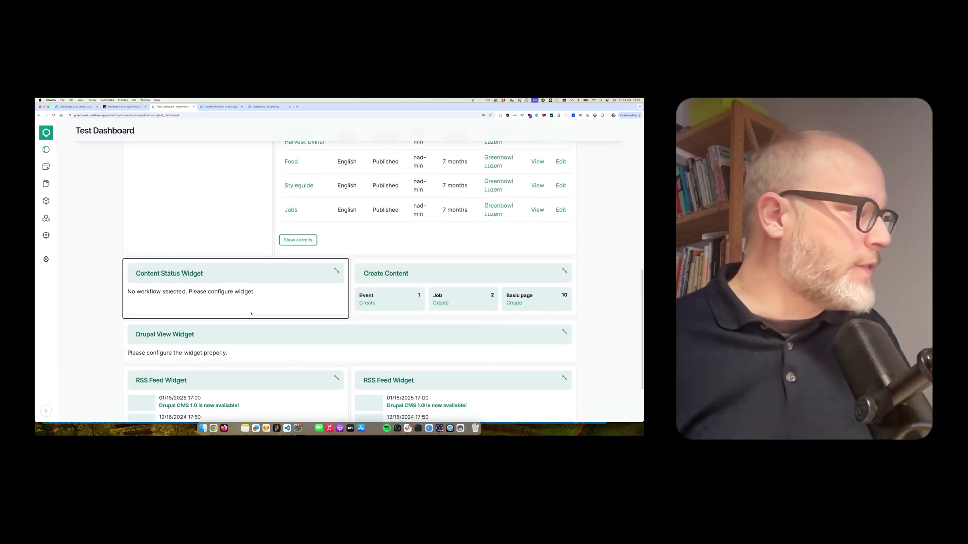
pyautogui.scroll(-1, 201, 315)
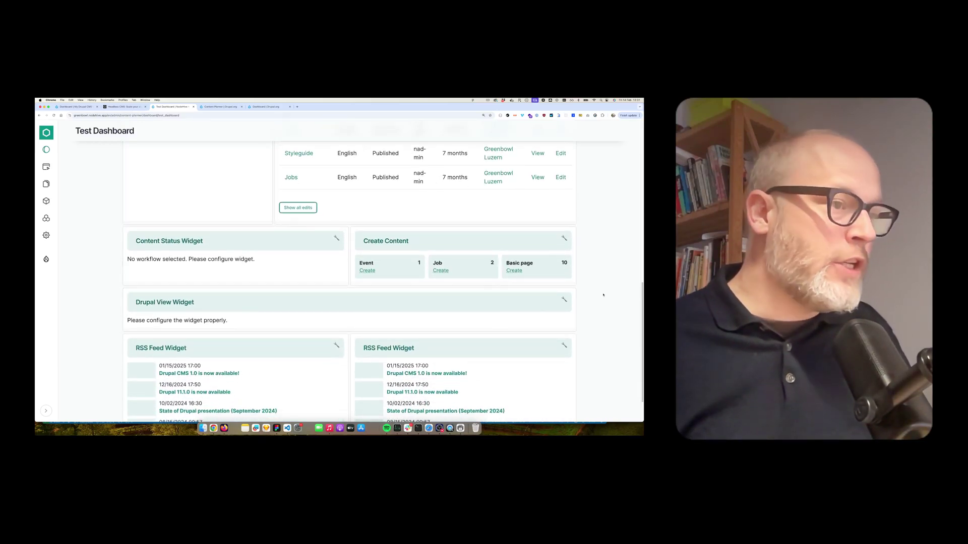
# Set the Drupal View Widget to display the Content (Page) view and save it.
pyautogui.click(564, 300)
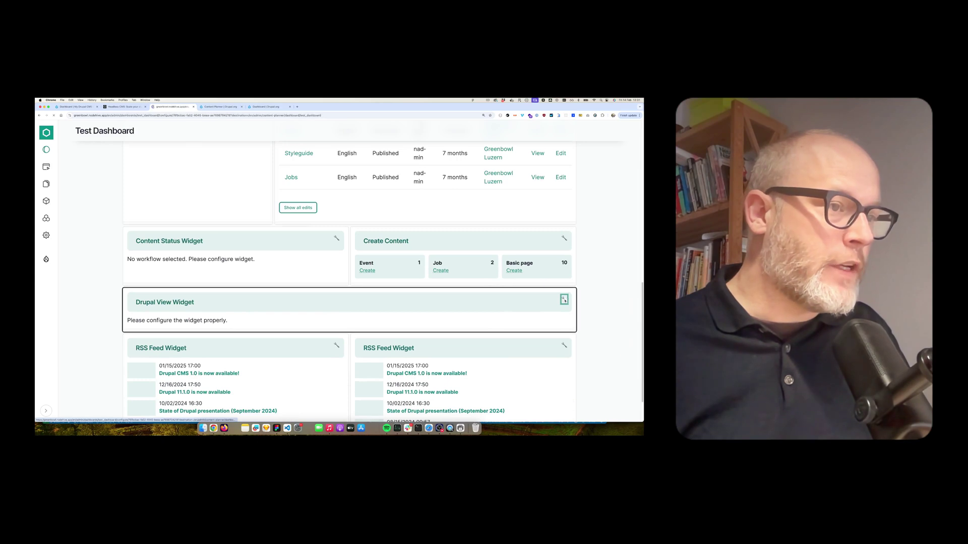
pyautogui.click(160, 297)
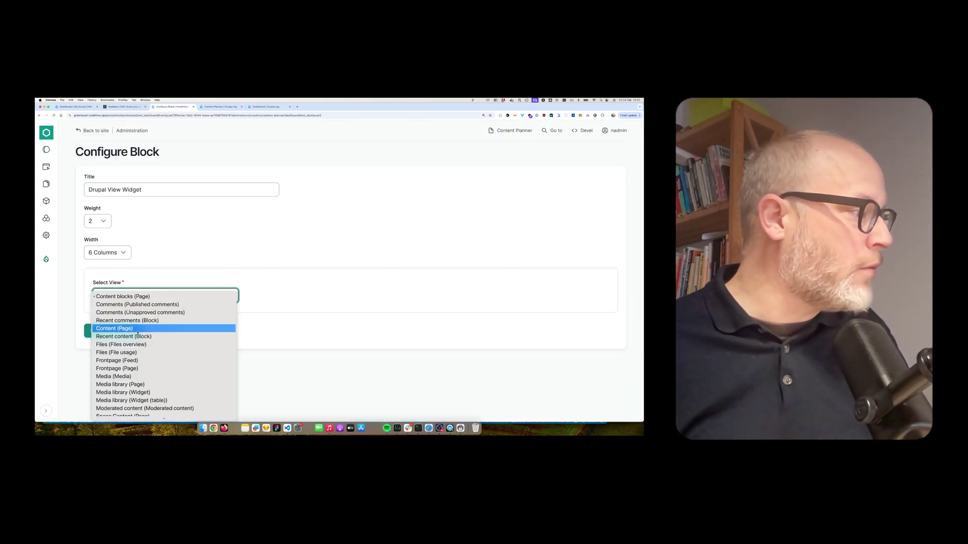
pyautogui.click(99, 328)
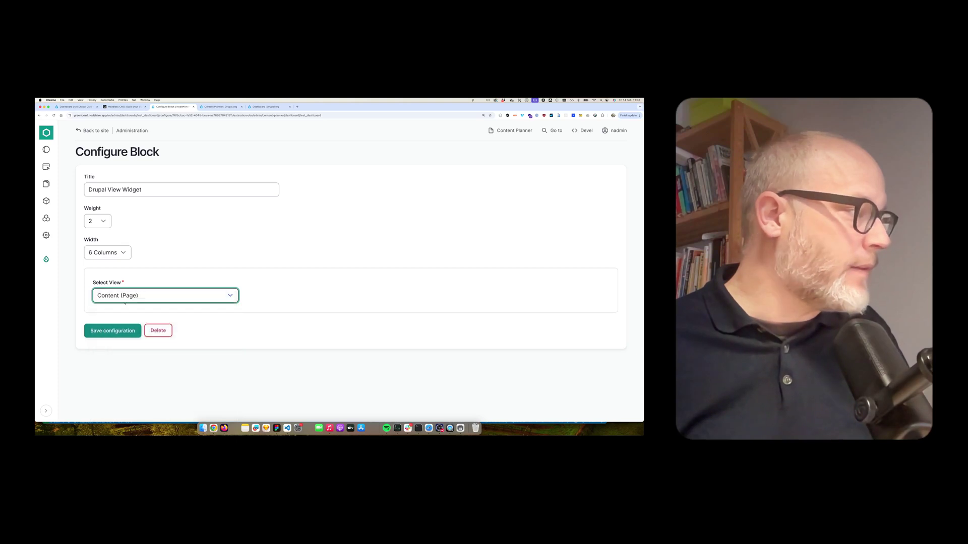
pyautogui.click(110, 332)
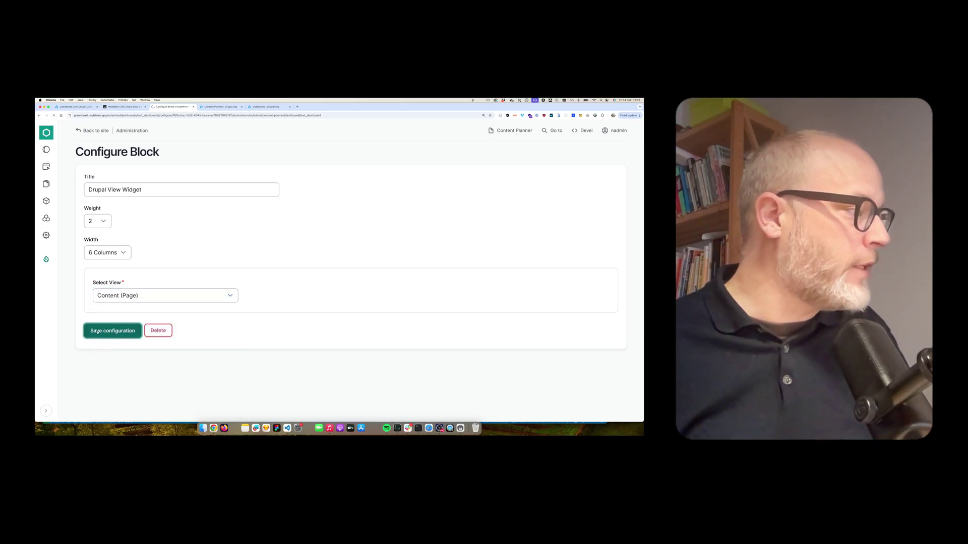
# Change the right-hand RSS Feed Widget's number of items from 5 to 10.
pyautogui.scroll(-10, 225, 229)
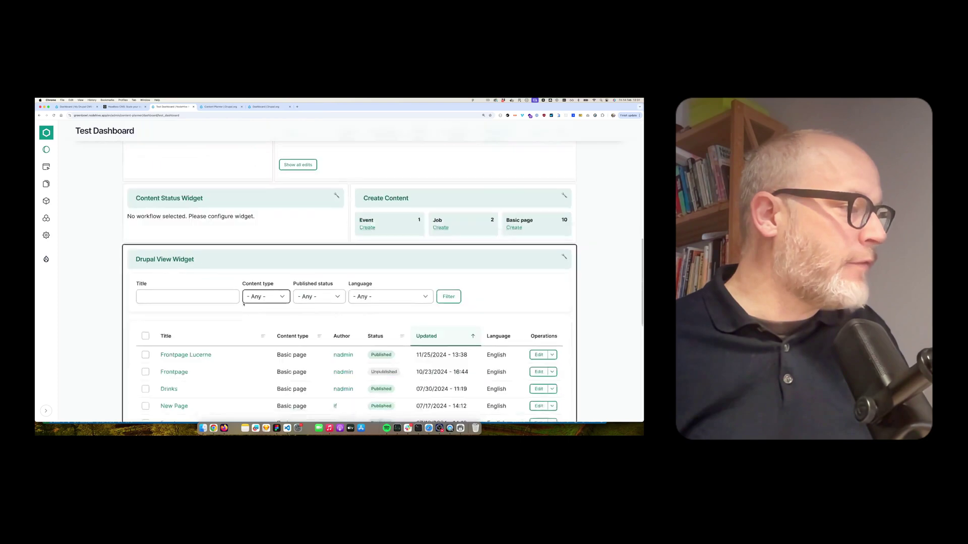
pyautogui.scroll(-6, 225, 229)
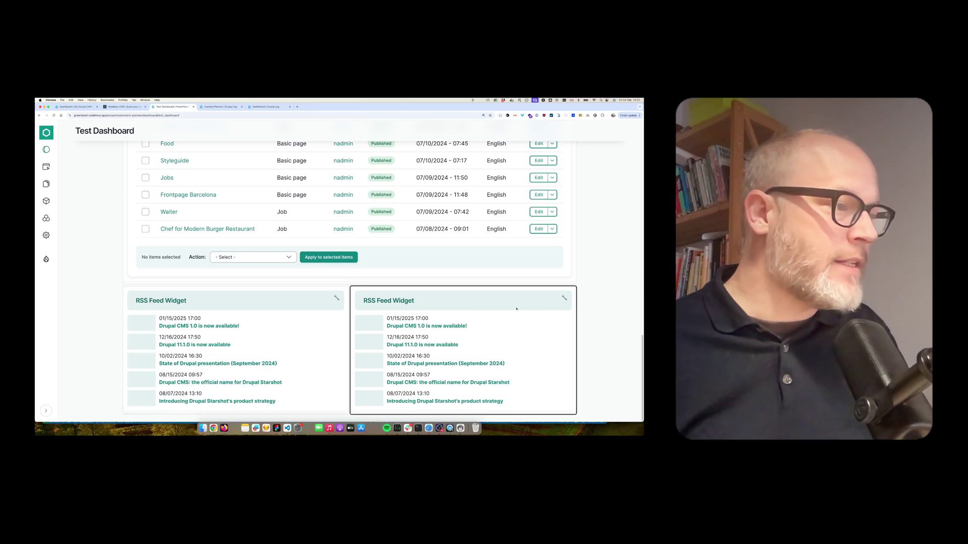
pyautogui.click(564, 298)
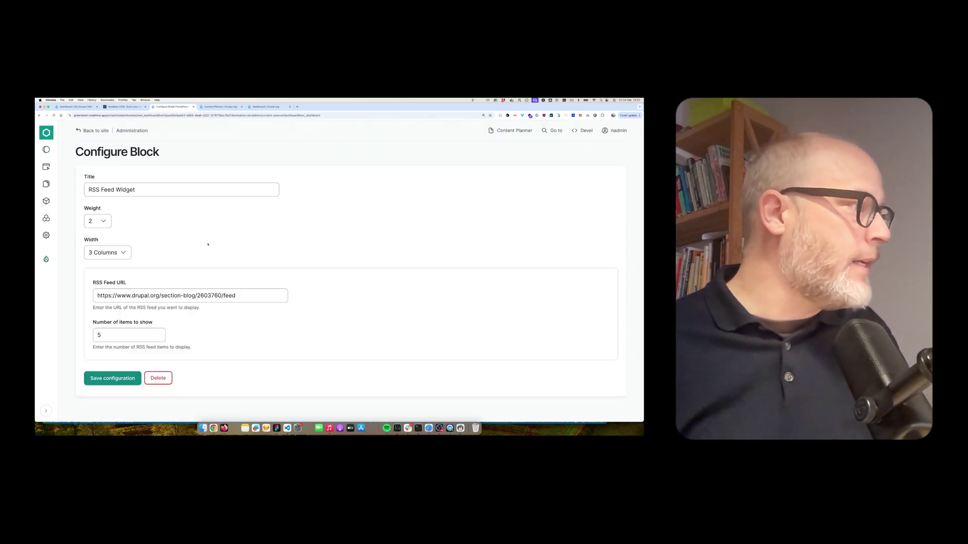
pyautogui.click(93, 296)
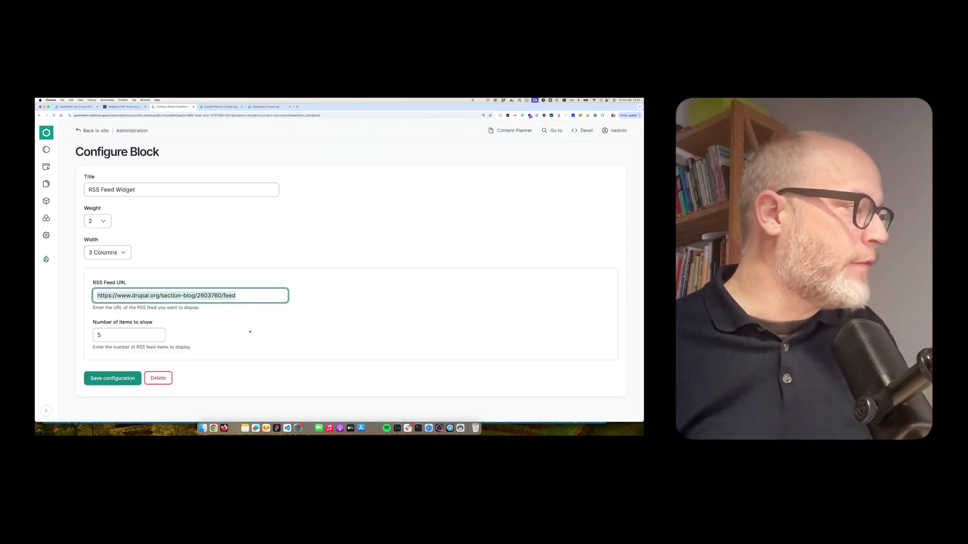
pyautogui.click(109, 334)
pyautogui.press('BackSpace')
pyautogui.write('10')
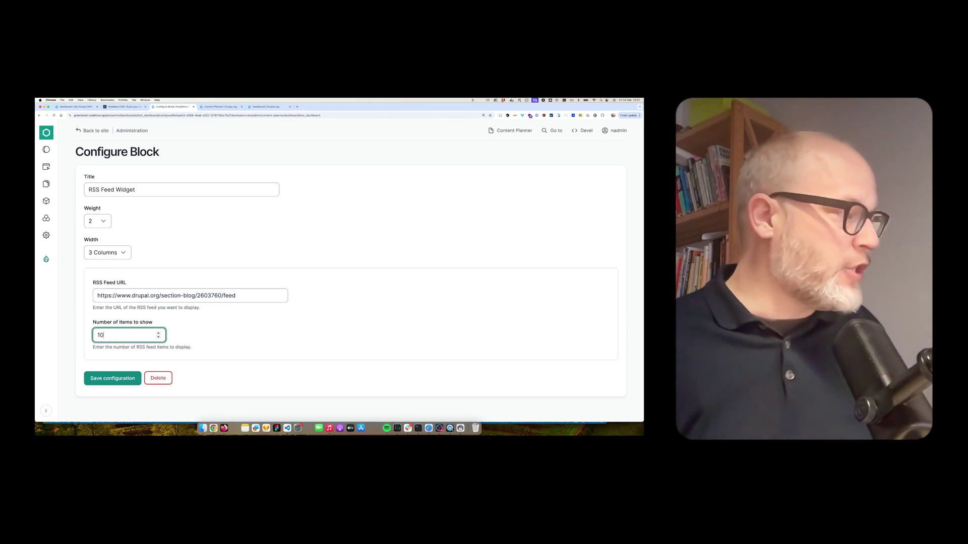
pyautogui.click(115, 378)
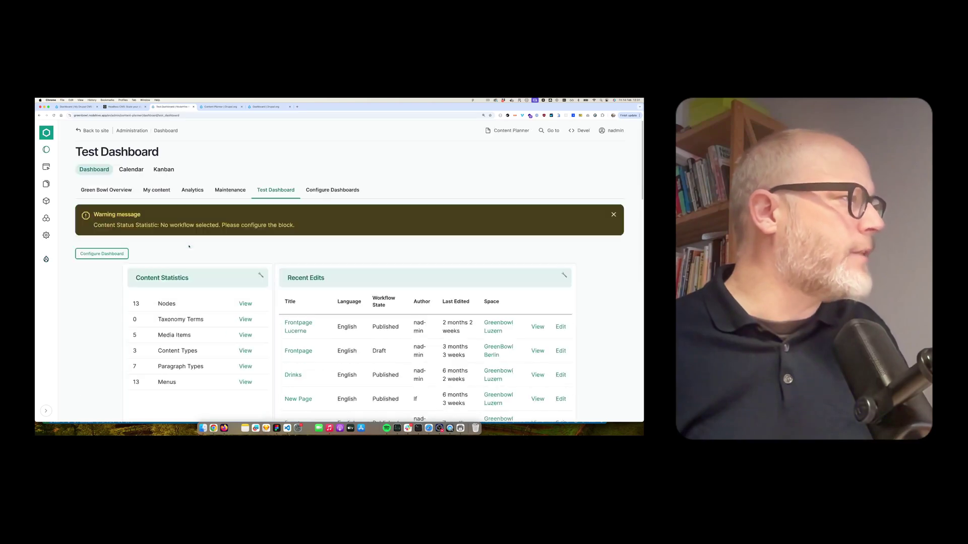
# Switch the Content Status Widget to the Editorial workflow and save the configuration.
pyautogui.scroll(-10, 308, 327)
pyautogui.scroll(-5, 308, 327)
pyautogui.scroll(15, 308, 326)
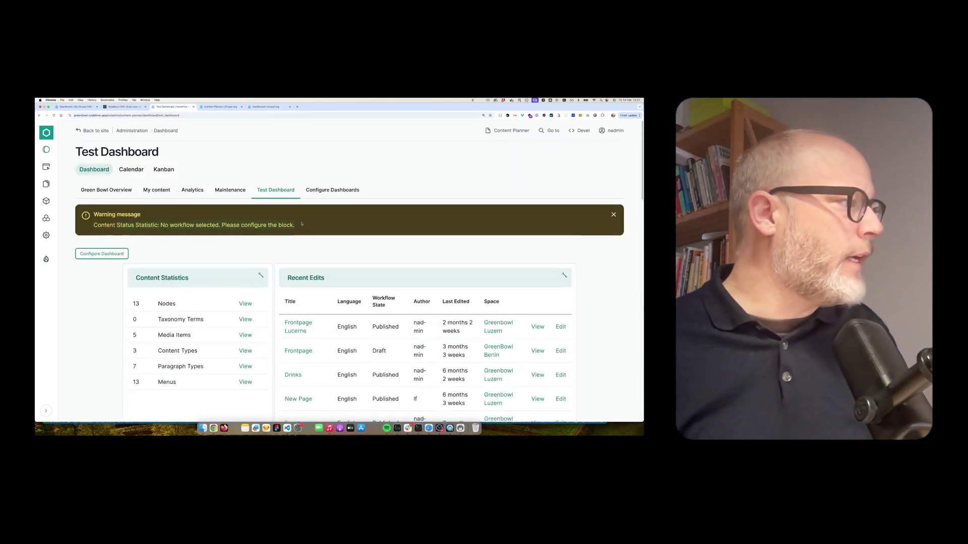
pyautogui.scroll(-10, 302, 224)
pyautogui.scroll(3, 231, 209)
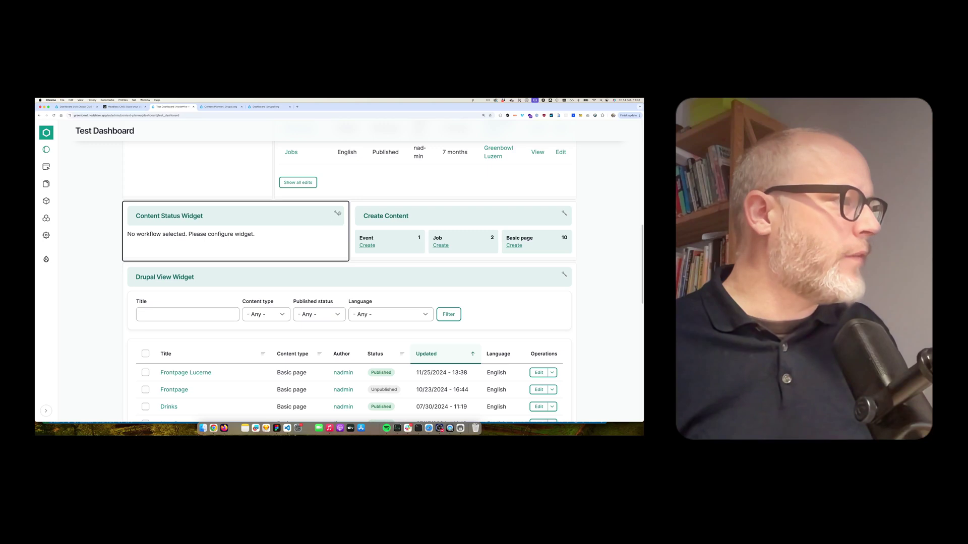
pyautogui.click(337, 213)
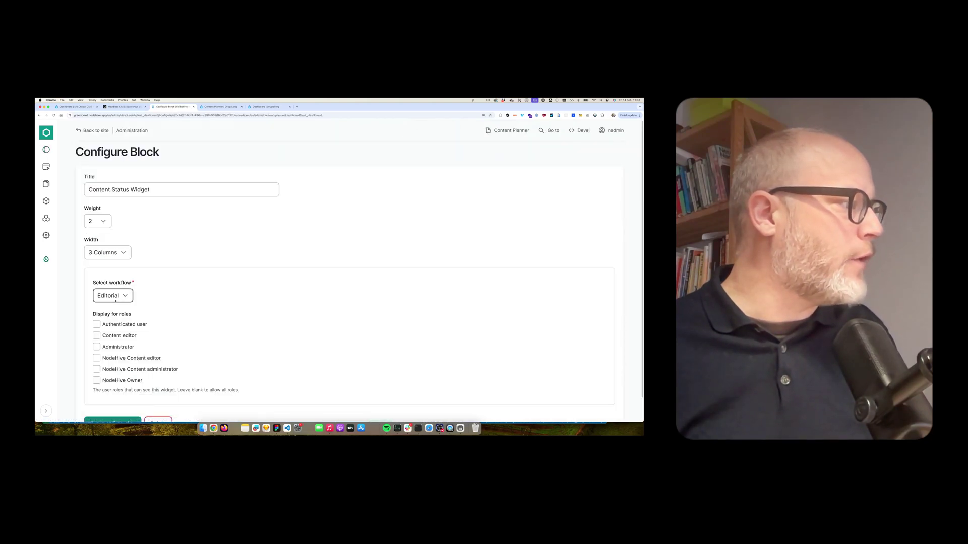
pyautogui.click(115, 301)
pyautogui.click(112, 297)
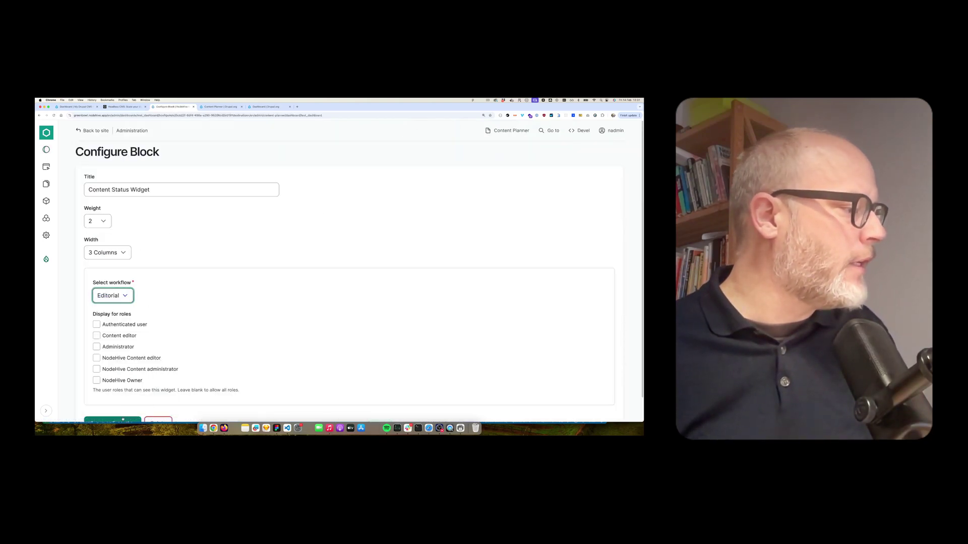
pyautogui.click(123, 420)
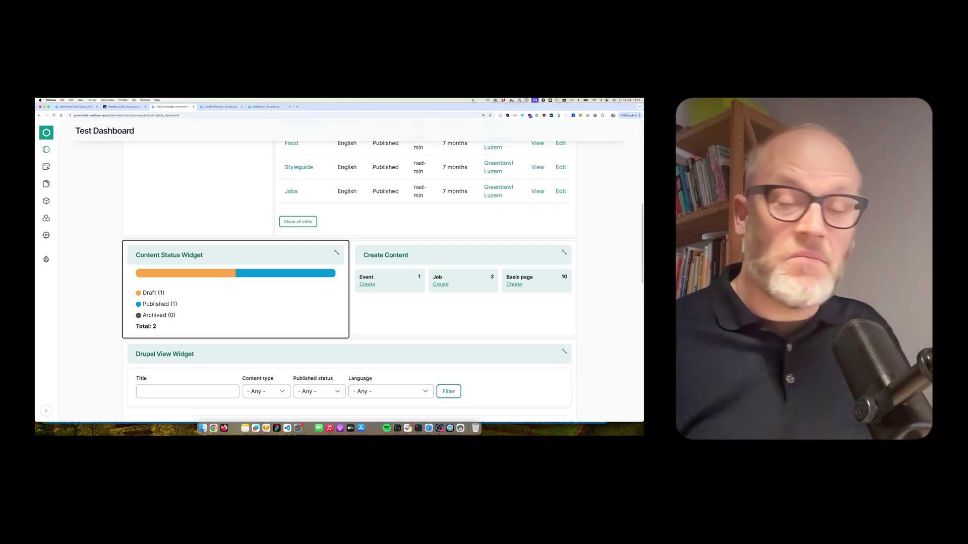
# Go to the Green Bowl Overview dashboard and open its Configure Dashboard settings.
pyautogui.scroll(10, 218, 244)
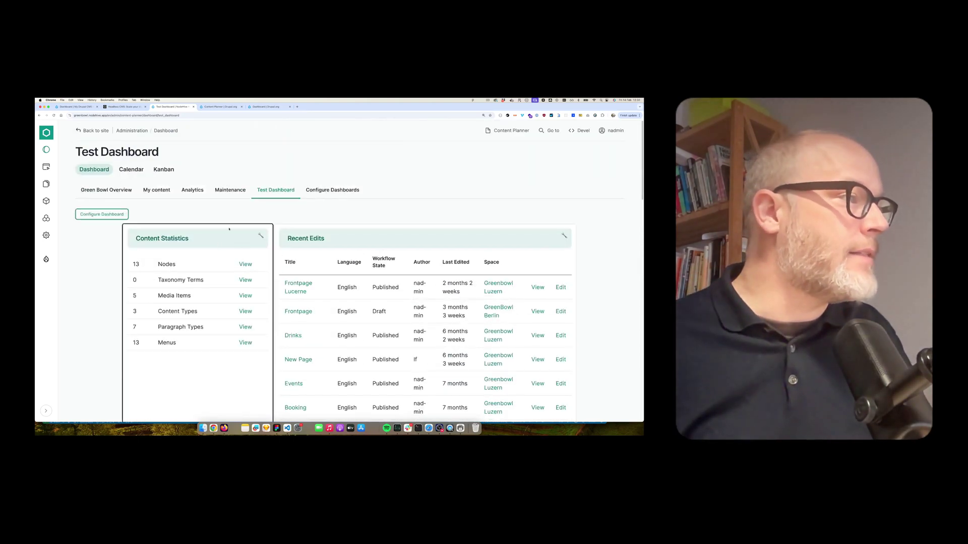
pyautogui.click(122, 197)
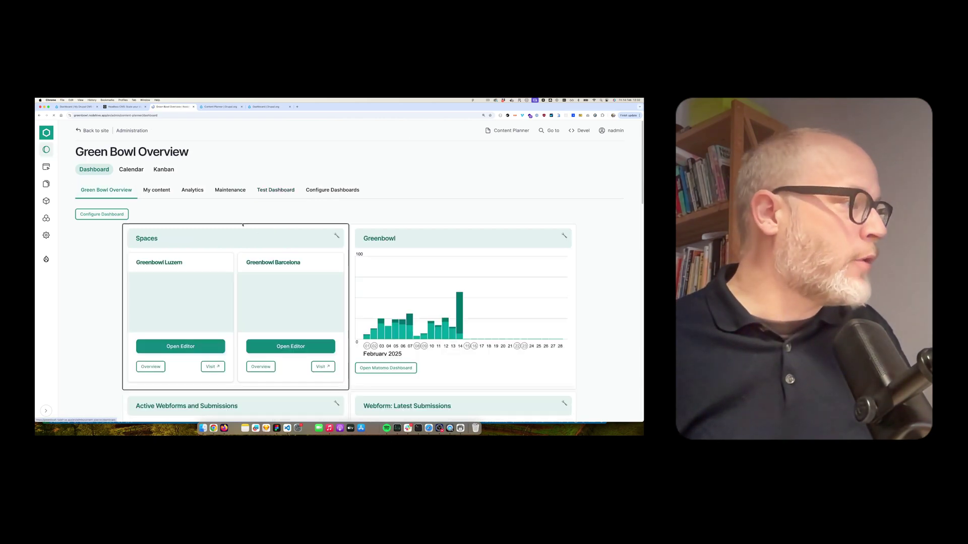
pyautogui.scroll(-5, 240, 273)
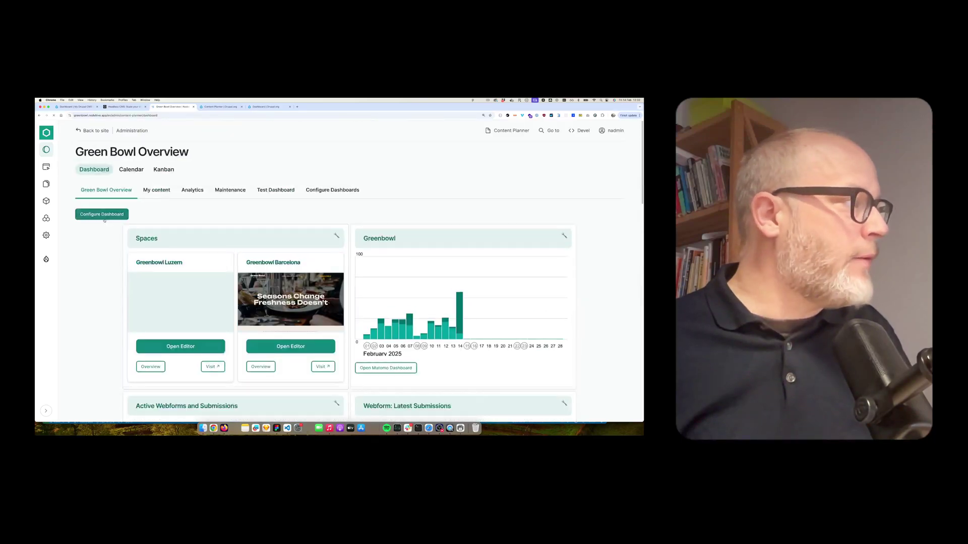
pyautogui.click(106, 217)
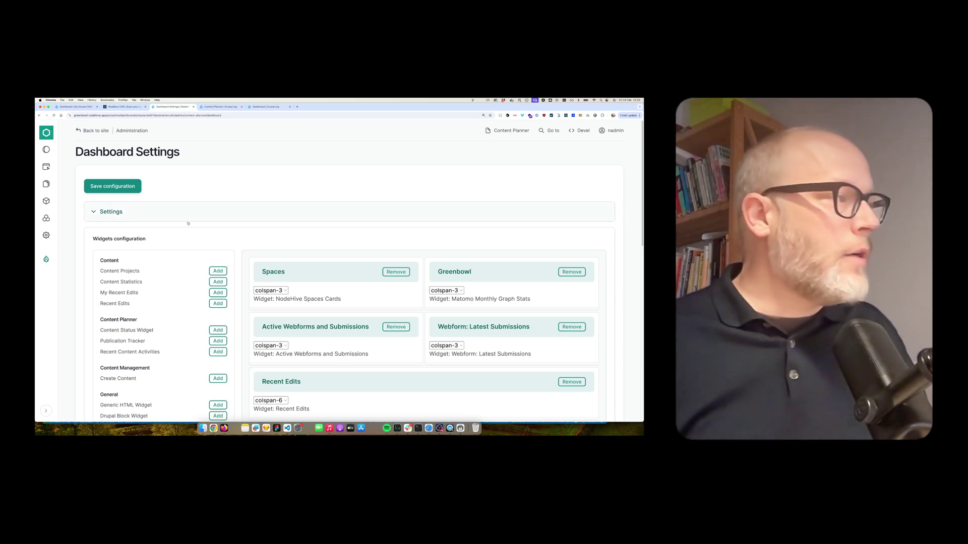
pyautogui.click(216, 109)
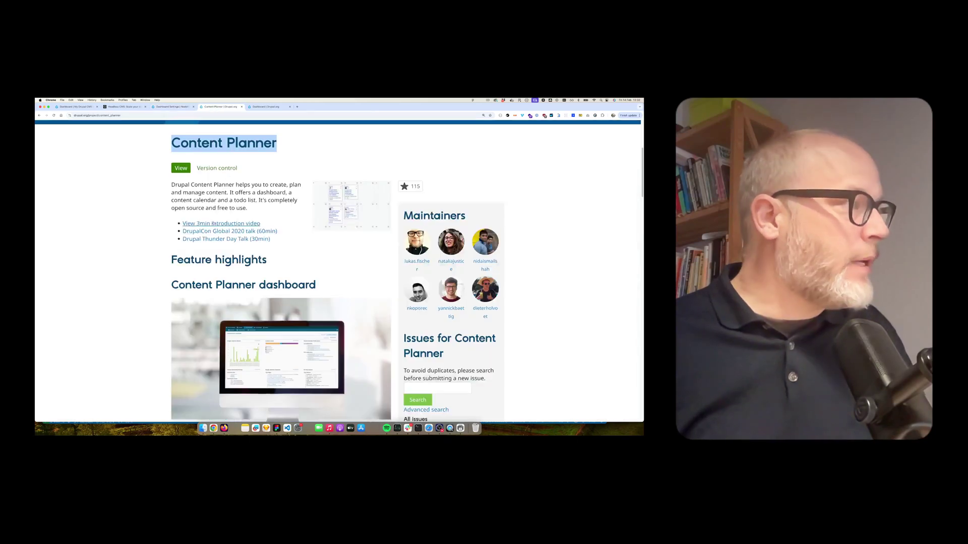
pyautogui.click(222, 231)
pyautogui.rightClick(133, 178)
pyautogui.click(138, 183)
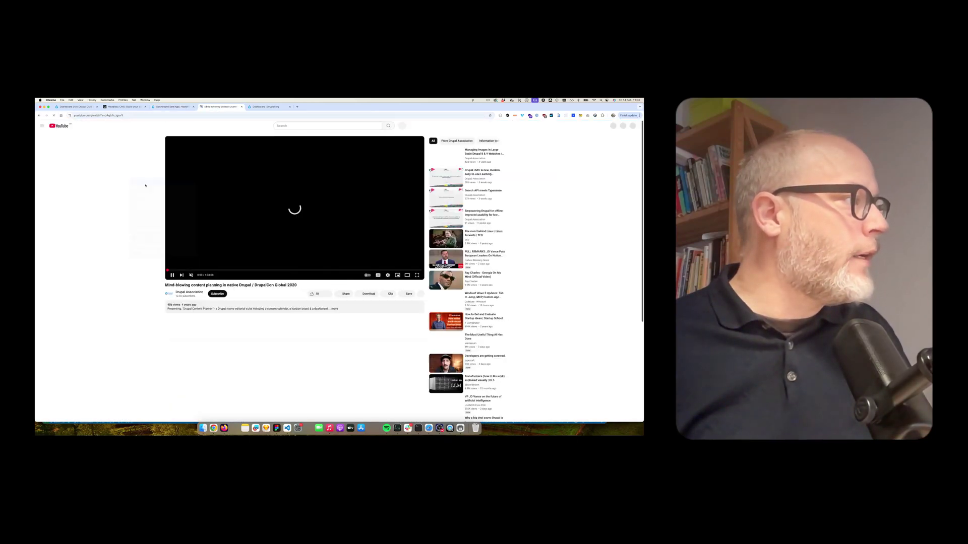
pyautogui.scroll(-5, 276, 348)
pyautogui.scroll(-3, 276, 348)
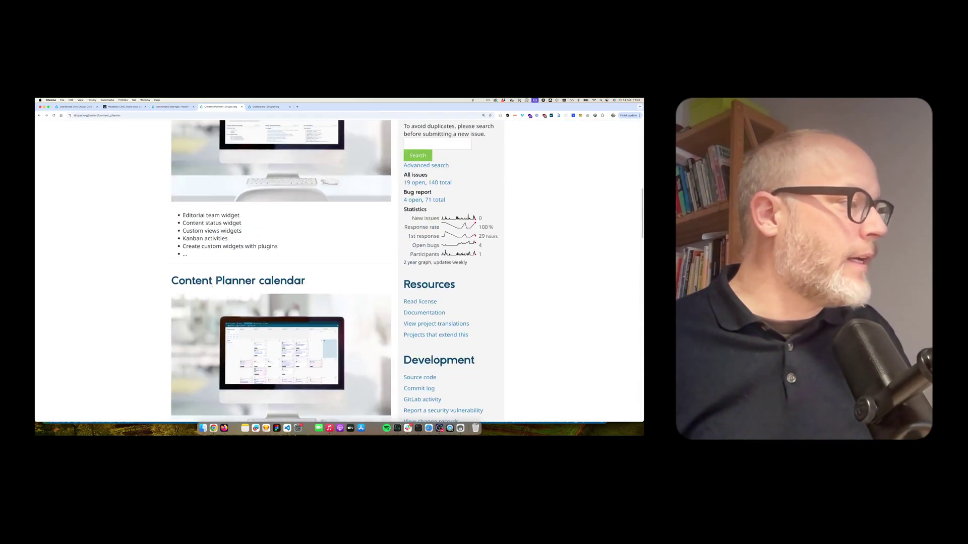
pyautogui.moveTo(172, 280); pyautogui.dragTo(301, 281)
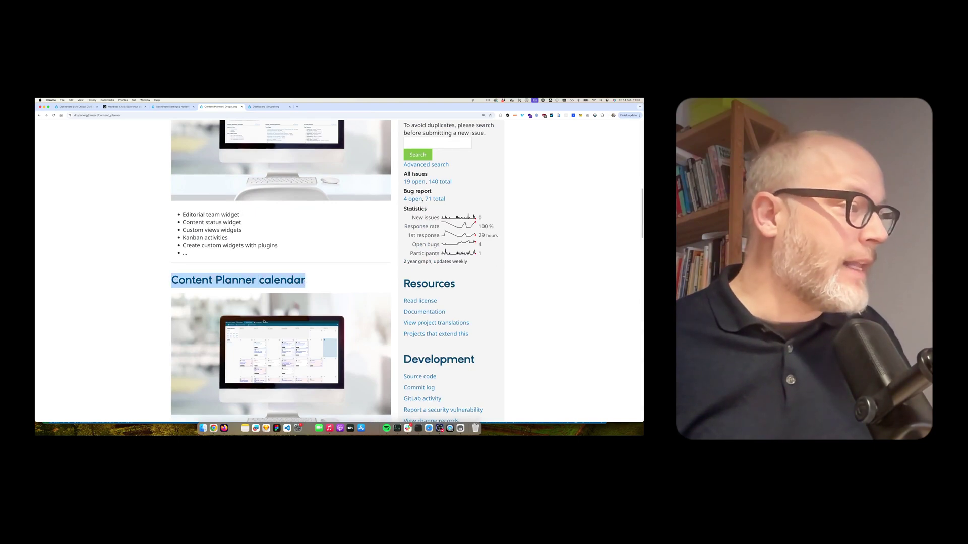
pyautogui.scroll(-6, 263, 321)
pyautogui.moveTo(163, 297); pyautogui.dragTo(348, 295)
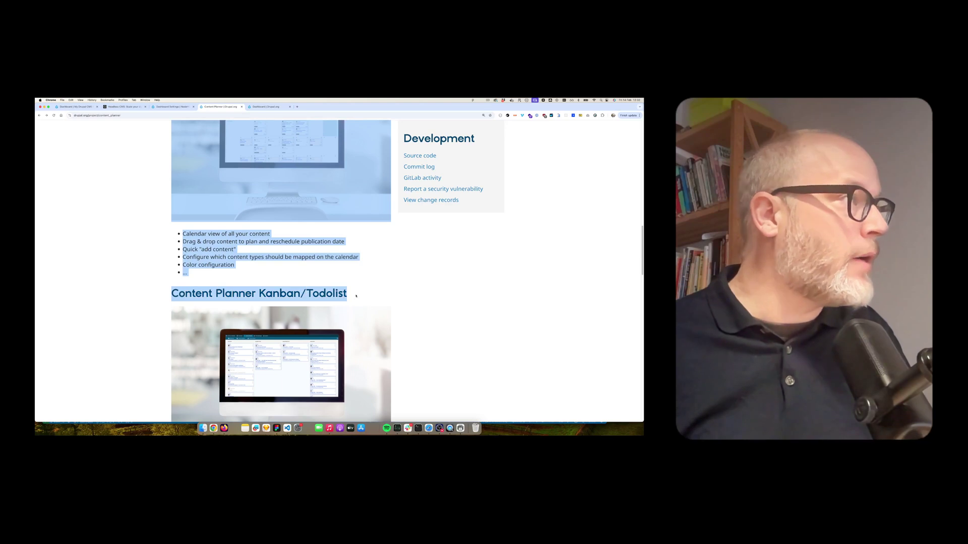
pyautogui.click(171, 106)
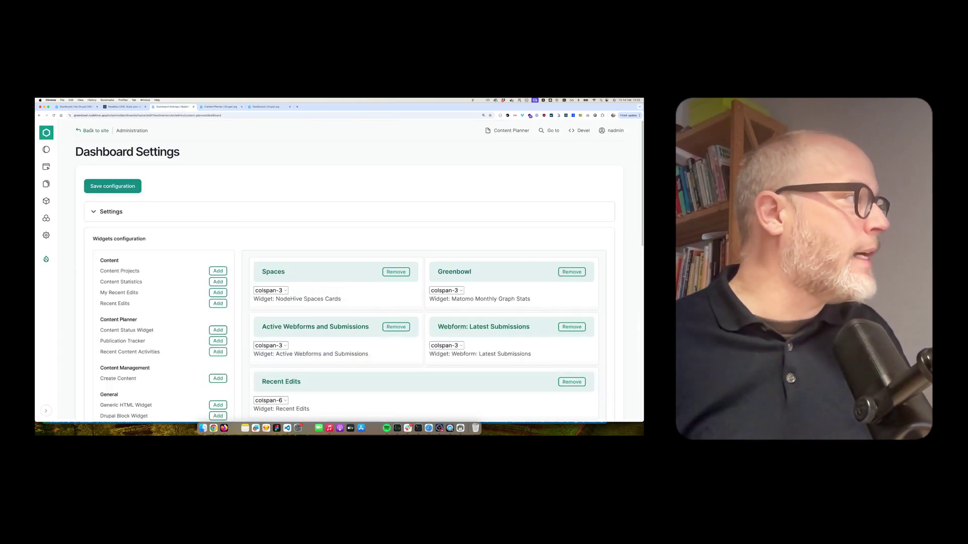
# Open the Content Planner dashboard's content calendar view.
pyautogui.click(499, 130)
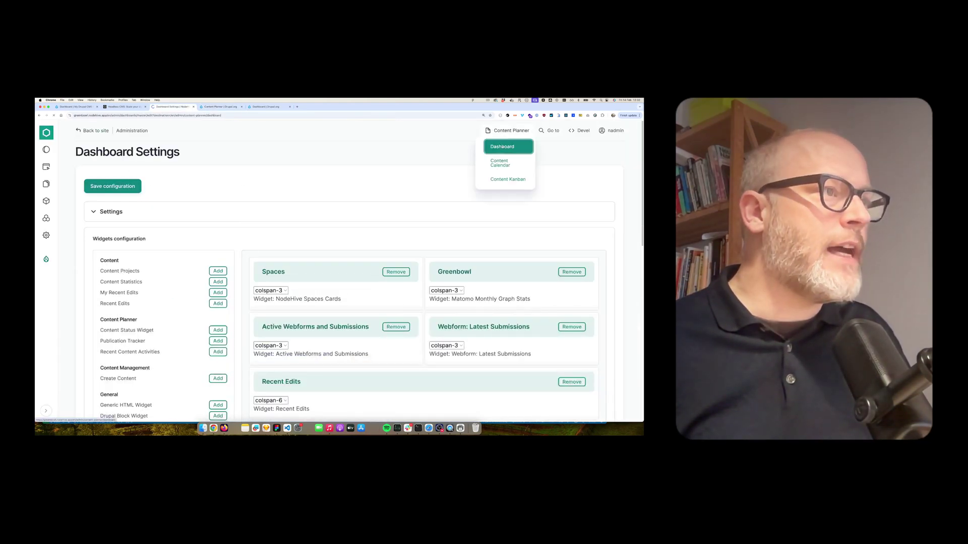
pyautogui.click(502, 147)
pyautogui.click(132, 169)
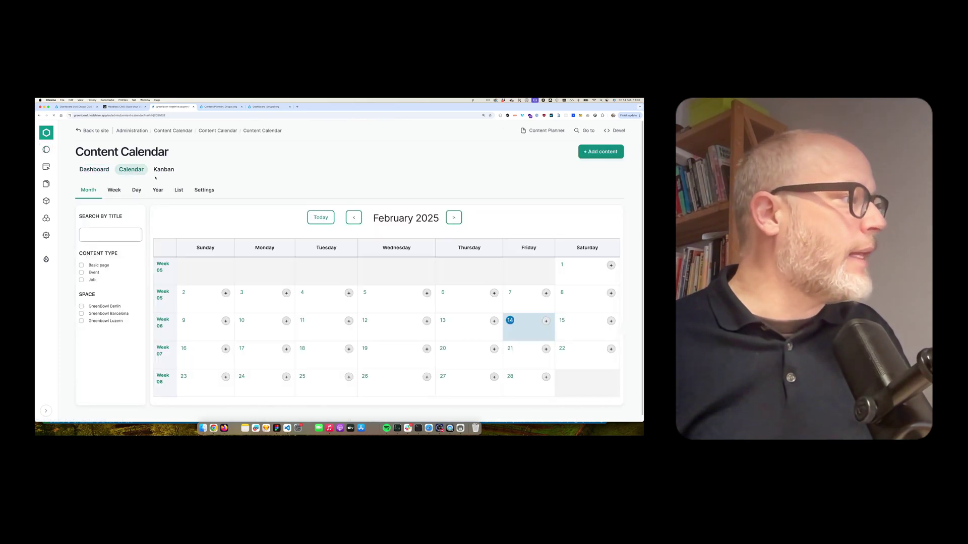
# Start a Basic page titled 'asdf' for 12 February, then discard it.
pyautogui.click(411, 322)
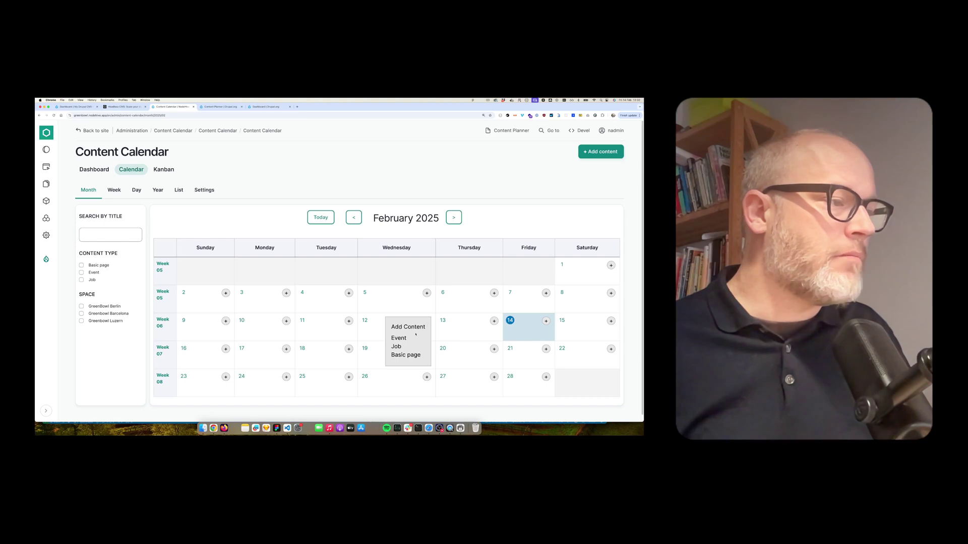
pyautogui.click(401, 356)
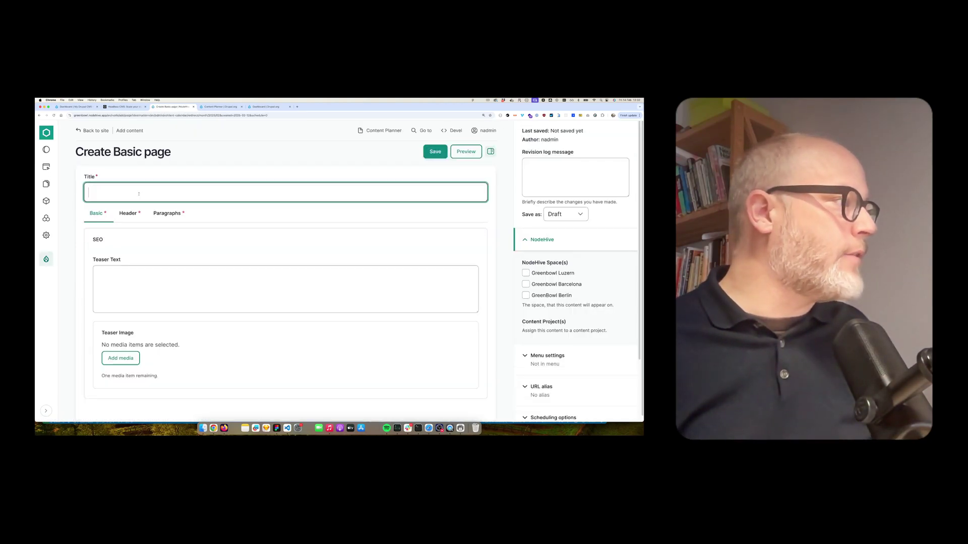
pyautogui.write('asdf')
pyautogui.click(39, 115)
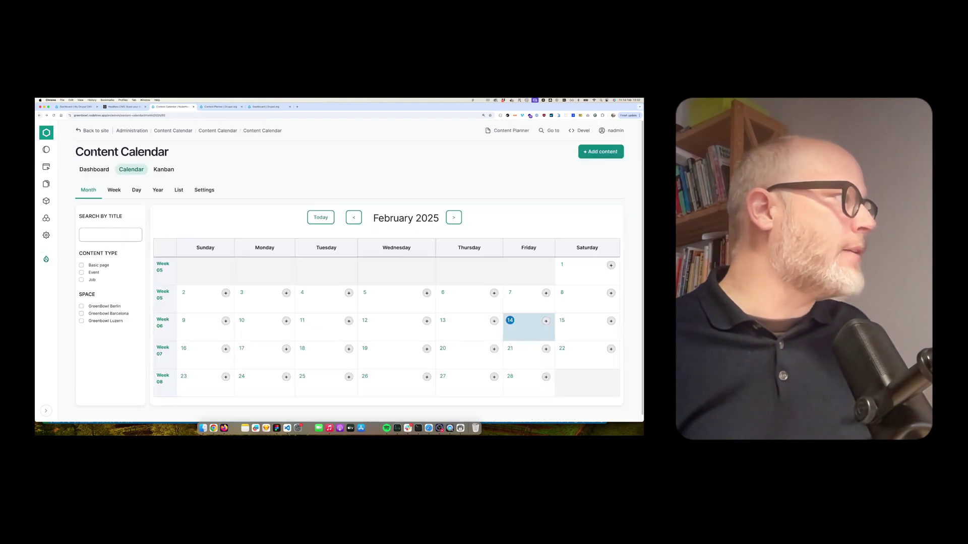
# Drag the Frontpage card from Draft to Published on the Kanban board, then go back to the dashboard.
pyautogui.click(164, 170)
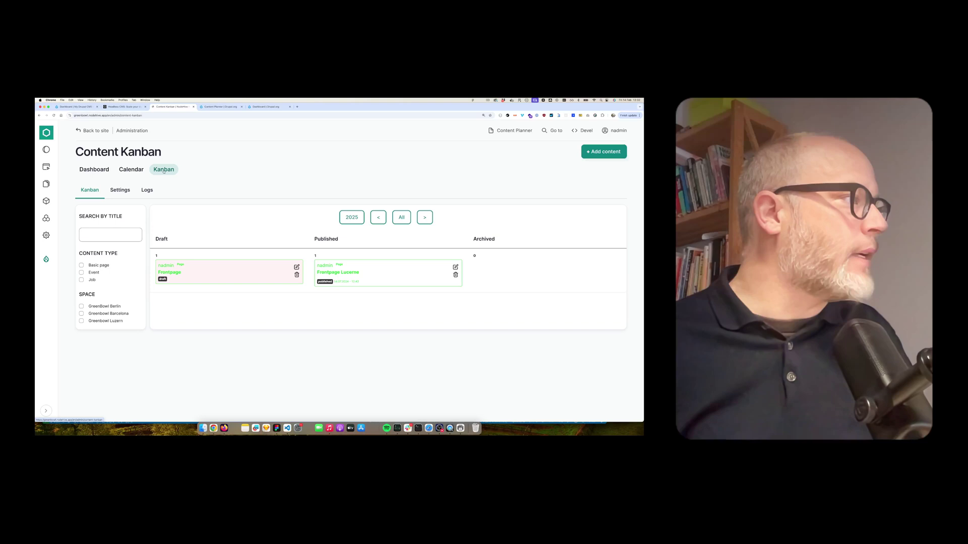
pyautogui.moveTo(208, 270); pyautogui.dragTo(367, 276)
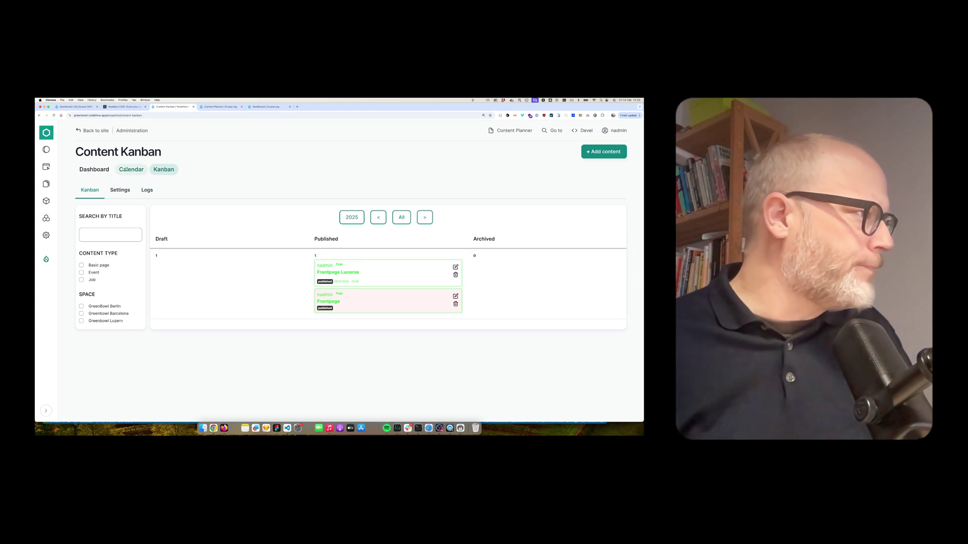
pyautogui.click(98, 170)
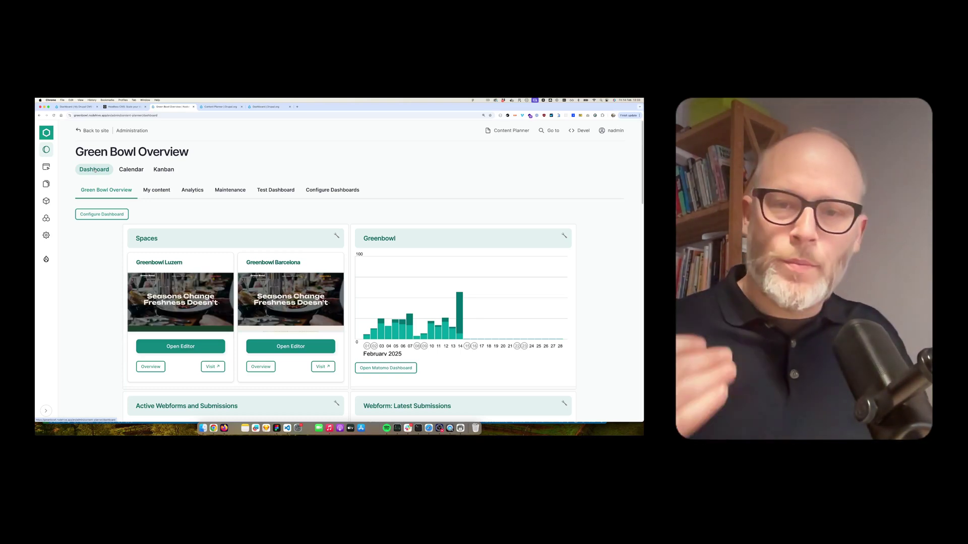
# On the Content Planner drupal.org releases list, highlight the 8.x-1.3 release date and the 2.0.x-dev version.
pyautogui.click(226, 107)
pyautogui.scroll(-15, 206, 322)
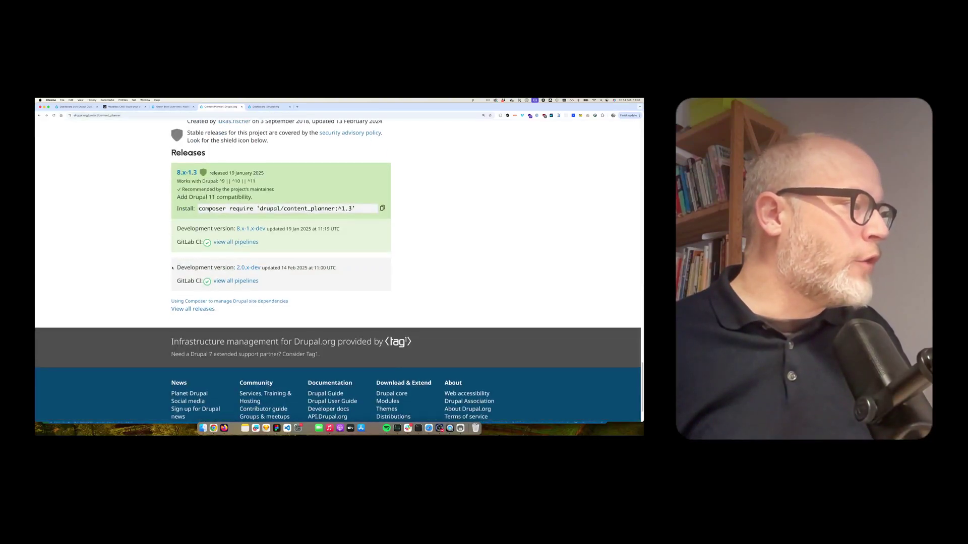
pyautogui.moveTo(173, 267); pyautogui.dragTo(259, 267)
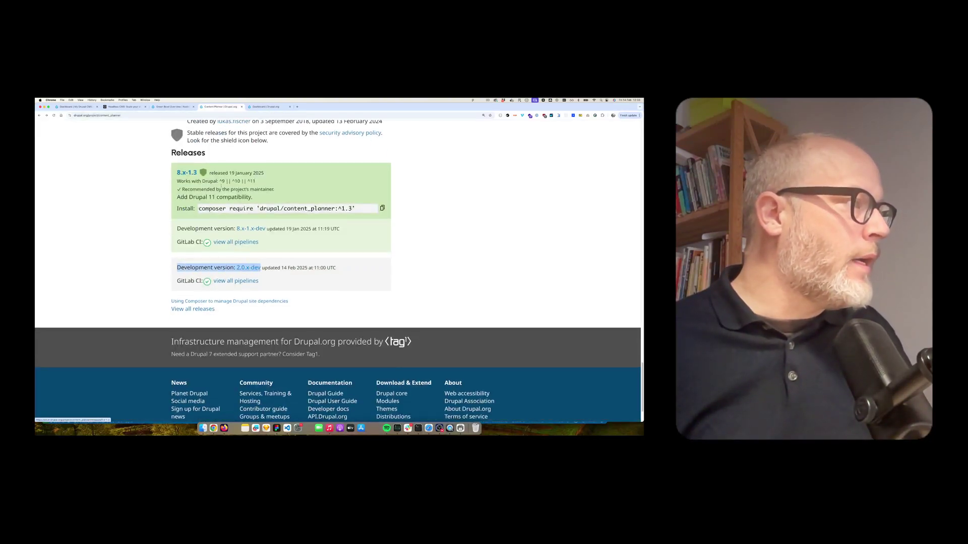
pyautogui.moveTo(229, 173); pyautogui.dragTo(276, 176)
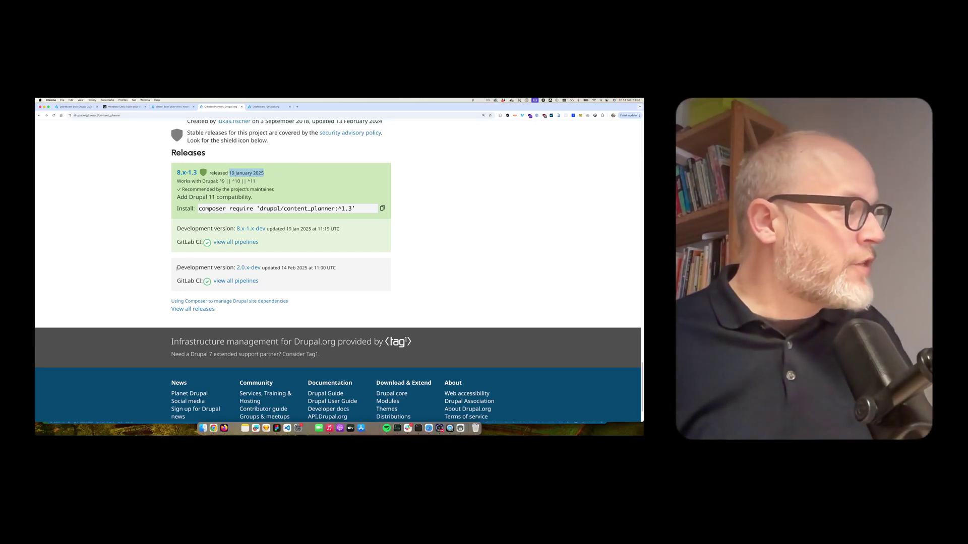
pyautogui.moveTo(176, 268); pyautogui.dragTo(234, 267)
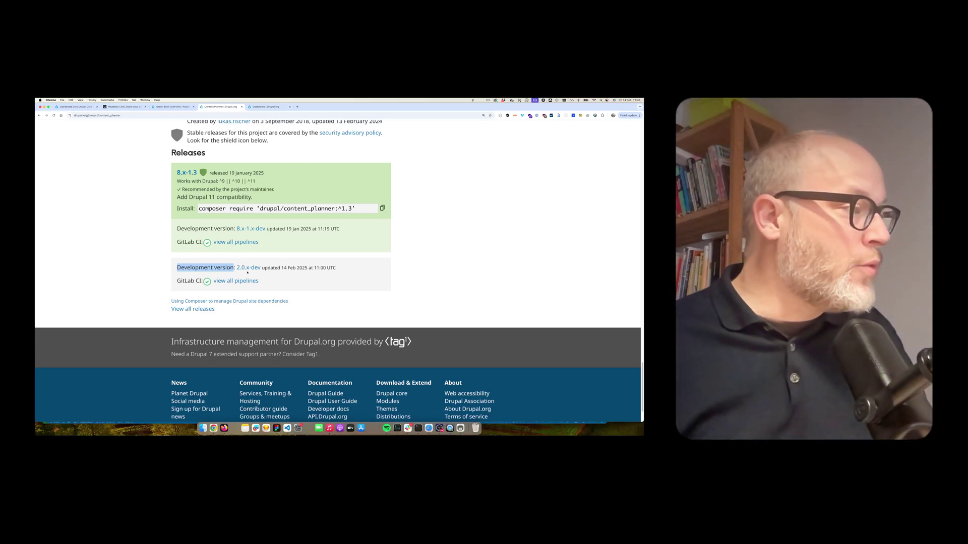
pyautogui.click(132, 107)
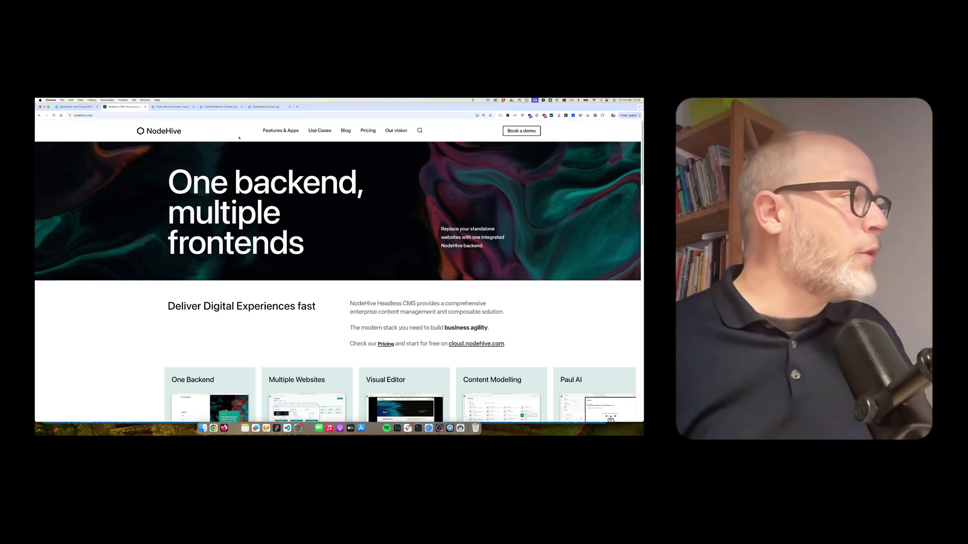
# Switch between the NodeHive homepage and the Green Bowl Overview dashboard, ending on the dashboard.
pyautogui.click(172, 106)
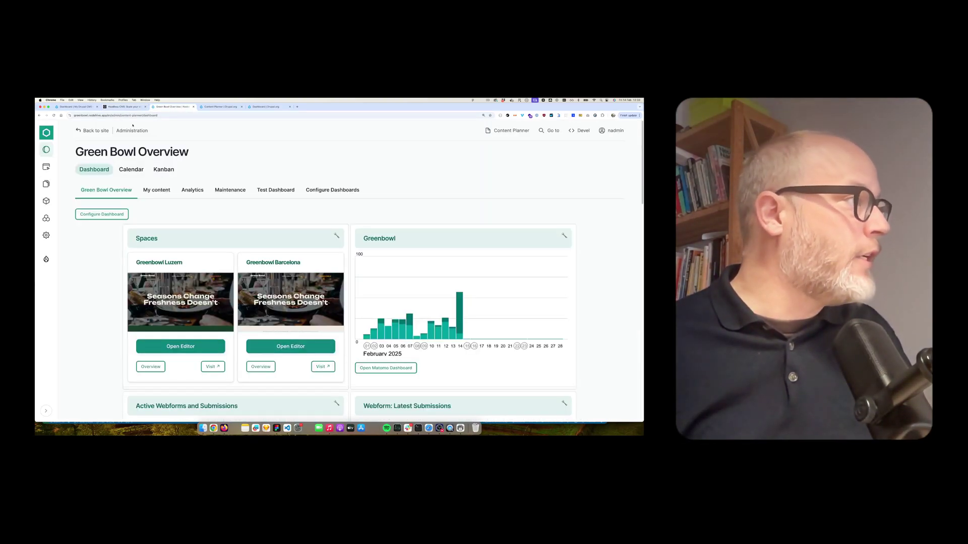
pyautogui.click(125, 107)
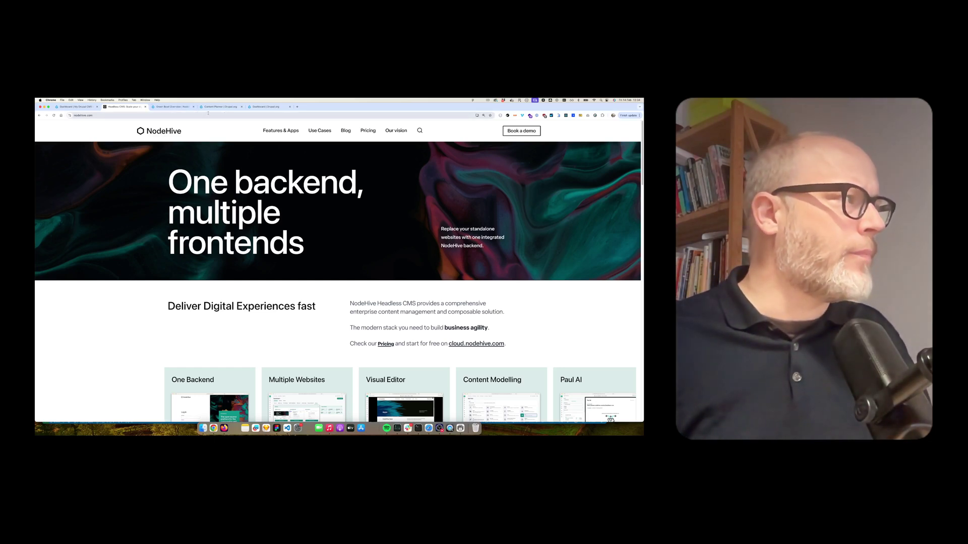
pyautogui.click(178, 107)
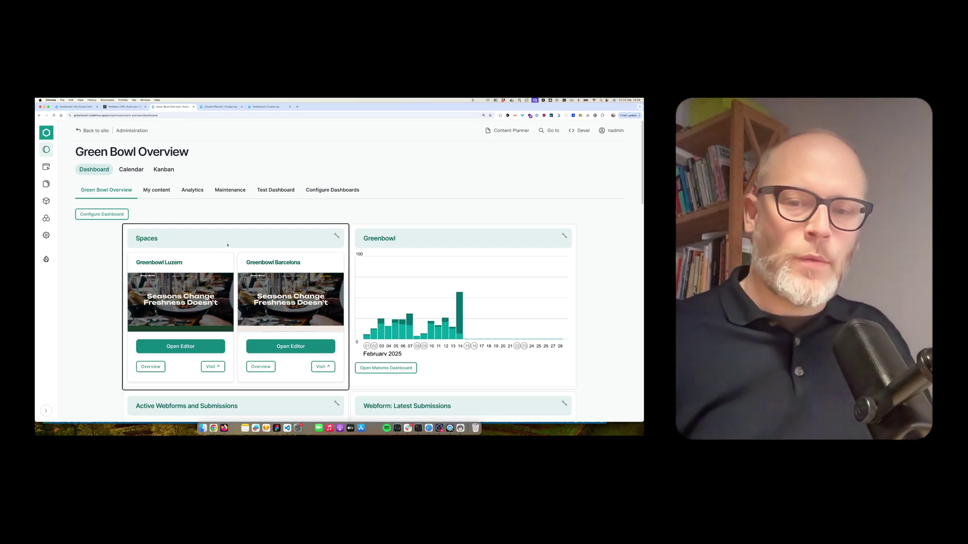
# Bring up the Dashboard module page on drupal.org and highlight the Drupal CMS link text.
pyautogui.click(265, 107)
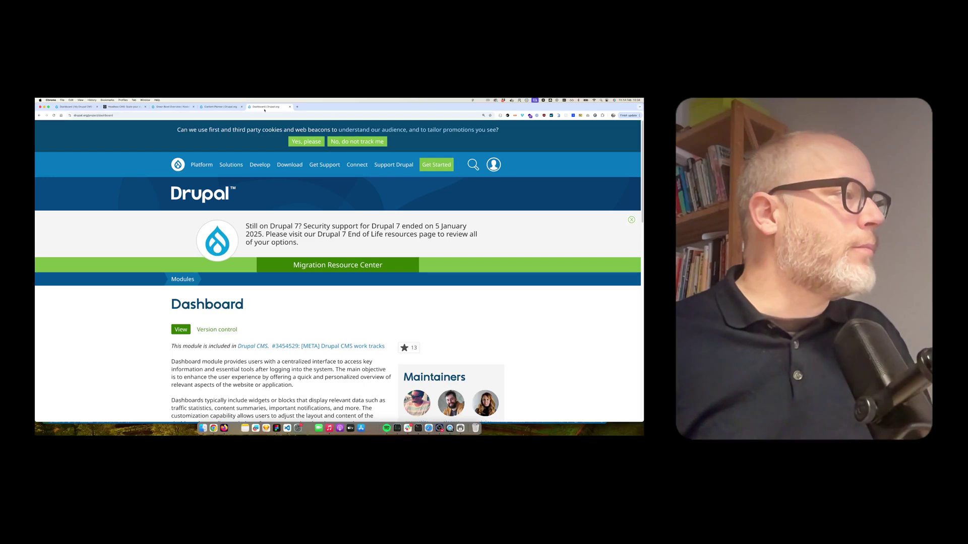
pyautogui.scroll(-5, 254, 299)
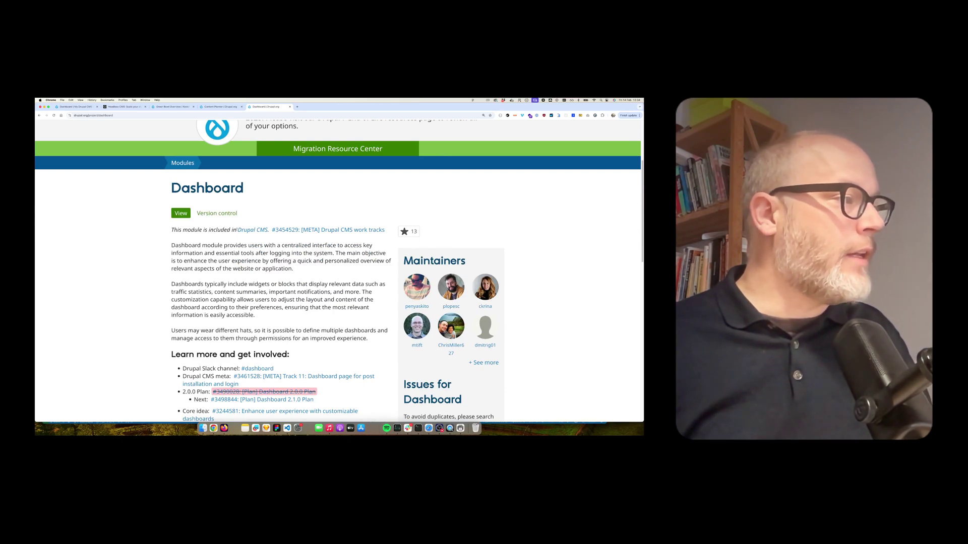
pyautogui.moveTo(236, 230); pyautogui.dragTo(268, 230)
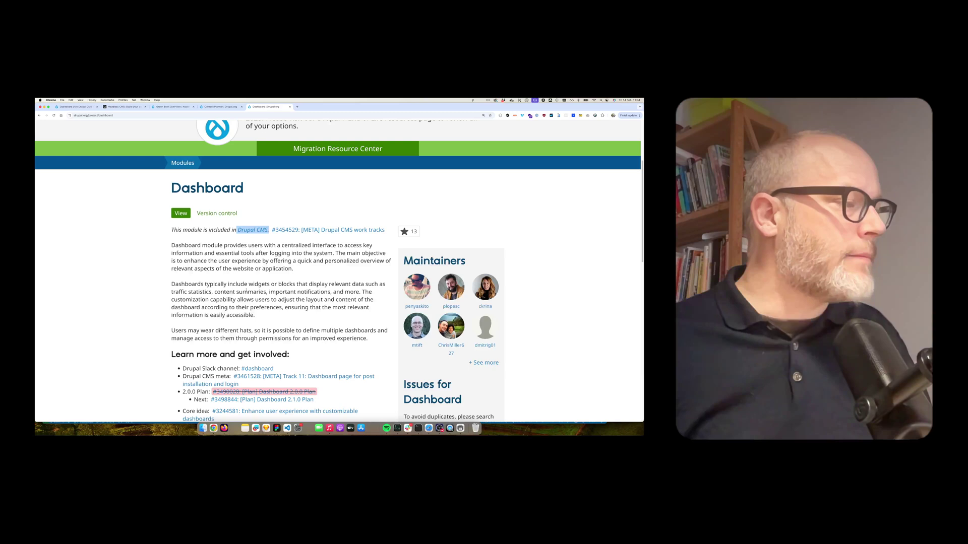
pyautogui.scroll(-2, 236, 289)
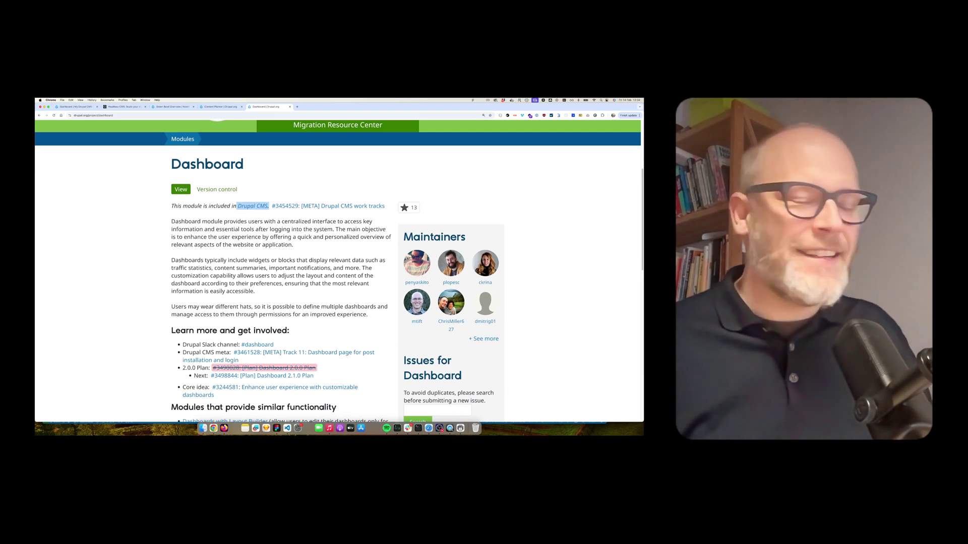
pyautogui.scroll(-2, 397, 318)
pyautogui.scroll(-1, 282, 277)
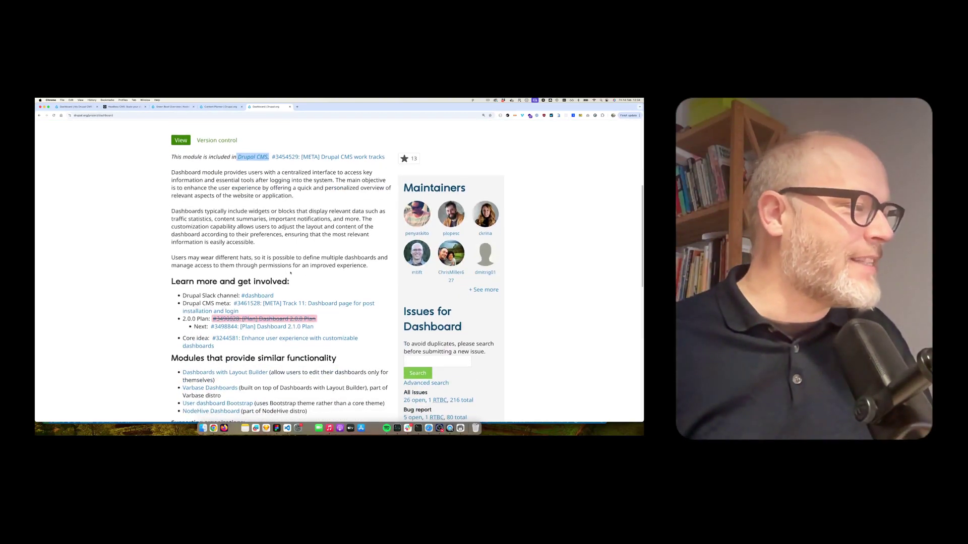
# Highlight the module's opening description lines, then scroll down to the 2.0.0 release.
pyautogui.moveTo(372, 264); pyautogui.dragTo(293, 196)
pyautogui.click(171, 172)
pyautogui.click(240, 169)
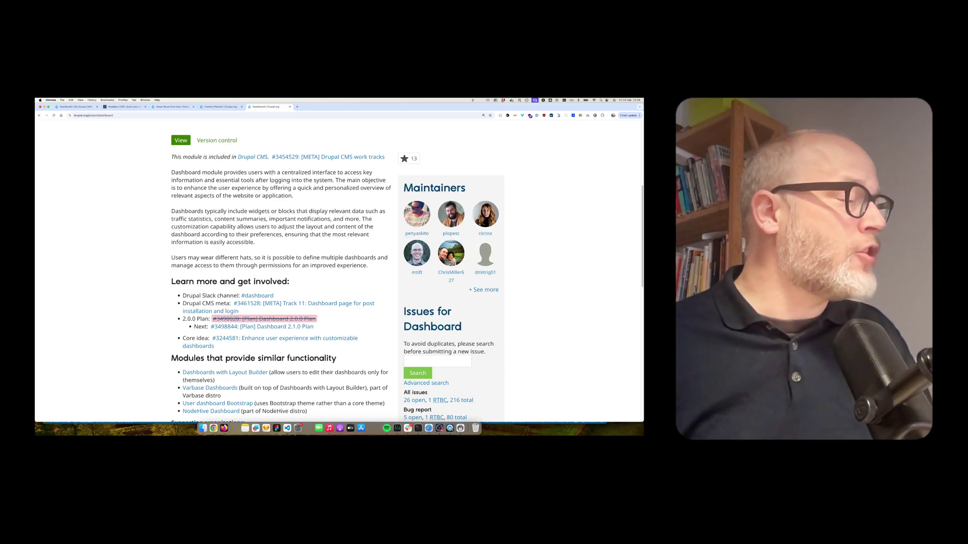
pyautogui.moveTo(334, 180); pyautogui.dragTo(171, 172)
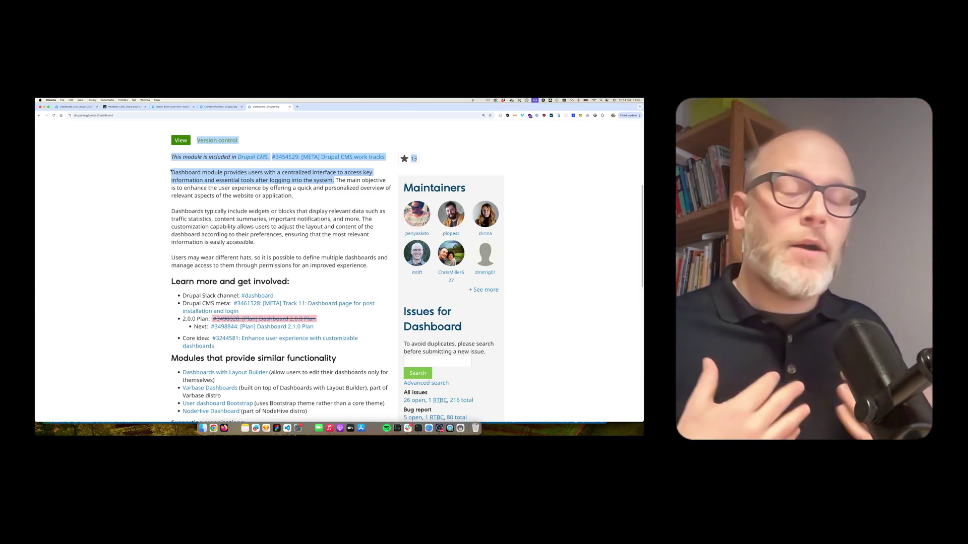
pyautogui.click(200, 204)
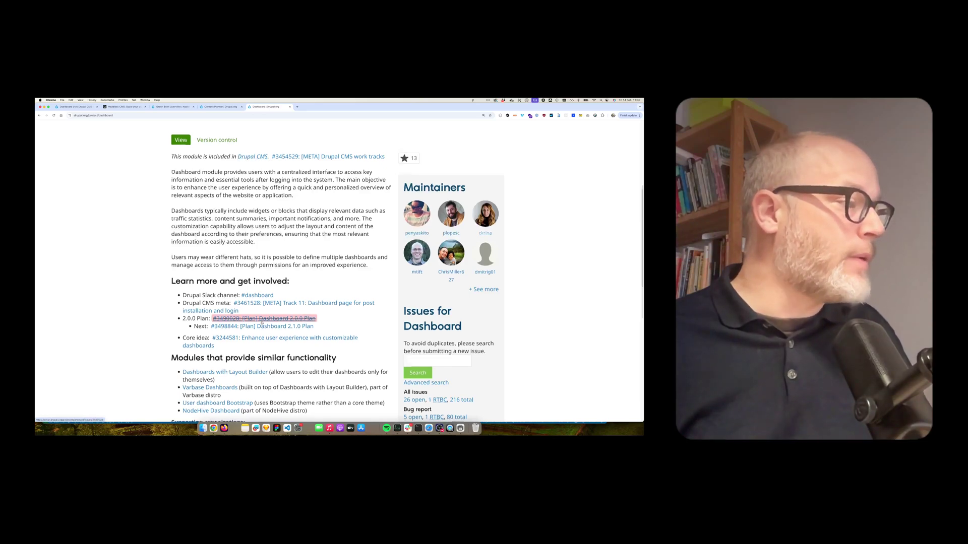
pyautogui.scroll(-5, 252, 348)
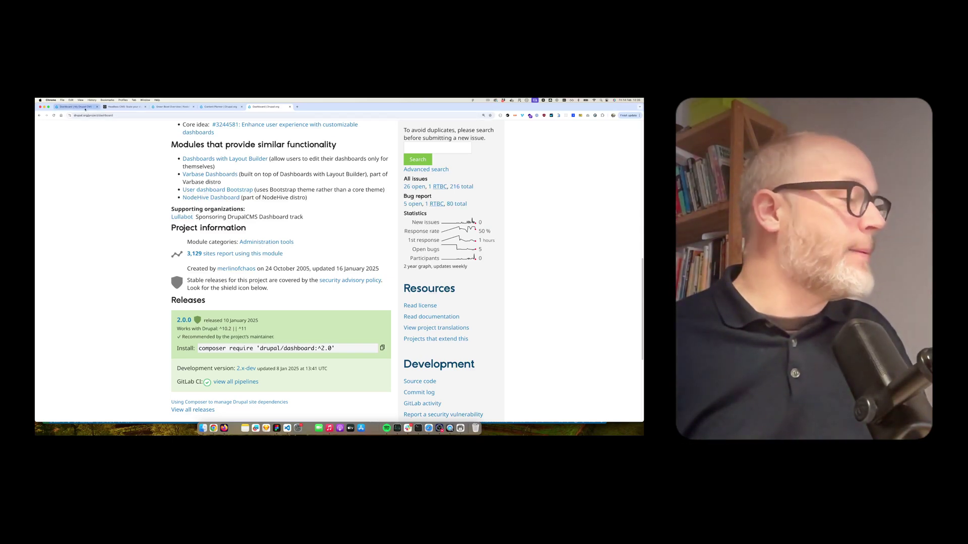
pyautogui.click(85, 107)
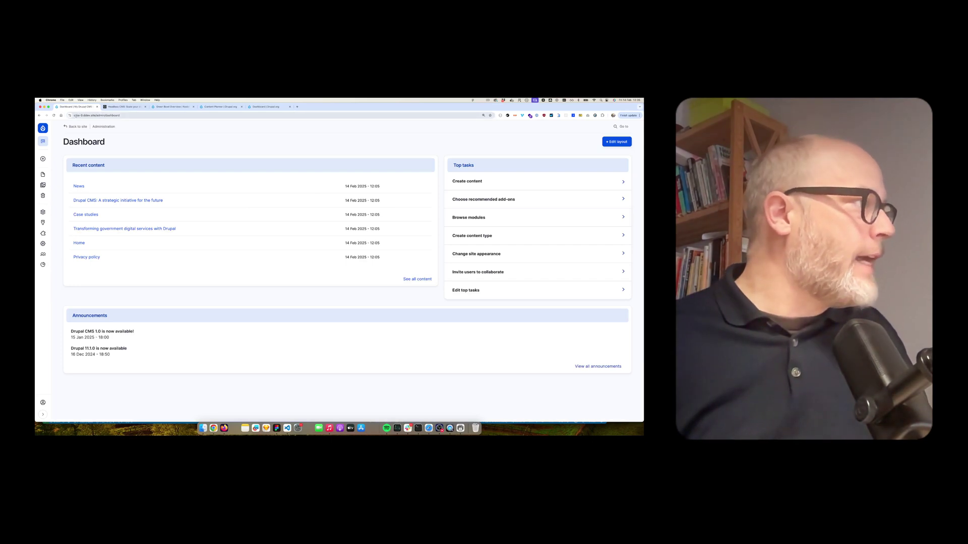
# Zoom in on the Drupal CMS Dashboard and scroll through Recent content, Top tasks and Announcements.
pyautogui.press('super+equal')
pyautogui.press('super+equal')
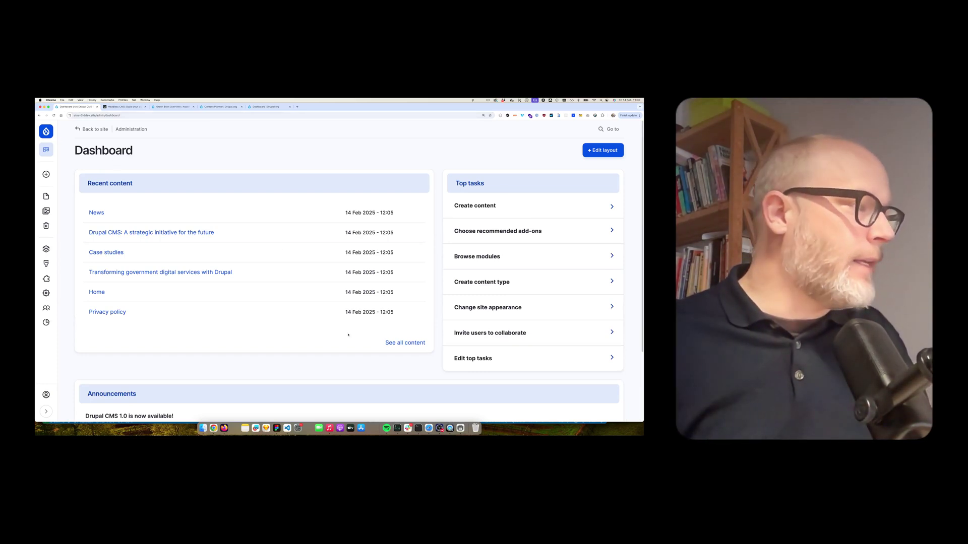
pyautogui.scroll(-3, 348, 334)
pyautogui.scroll(3, 334, 347)
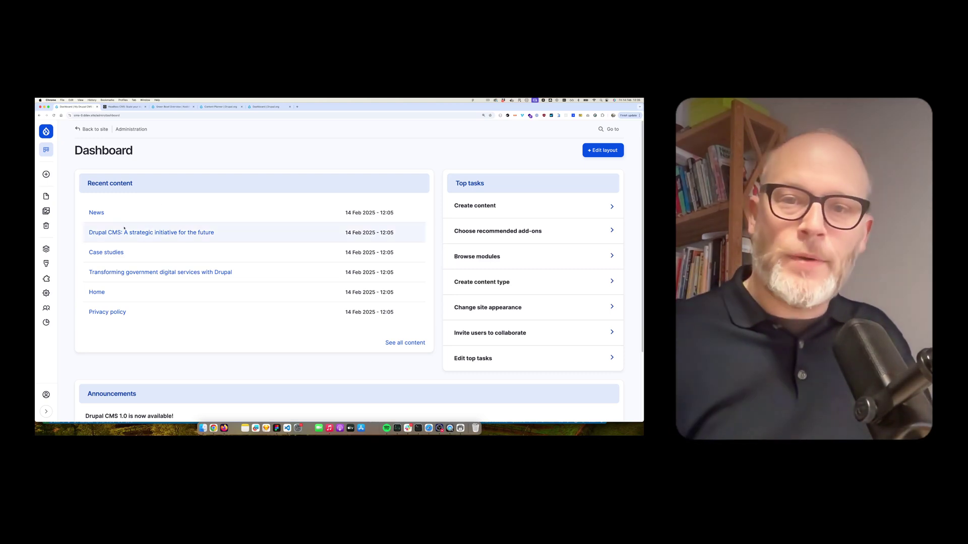
pyautogui.scroll(-2, 157, 271)
pyautogui.scroll(2, 158, 271)
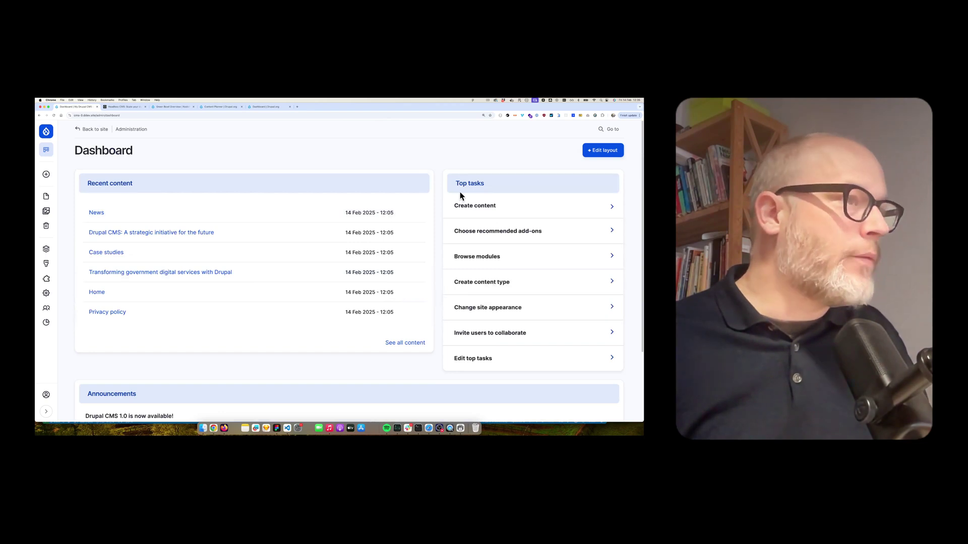
pyautogui.scroll(-3, 460, 196)
pyautogui.scroll(3, 476, 222)
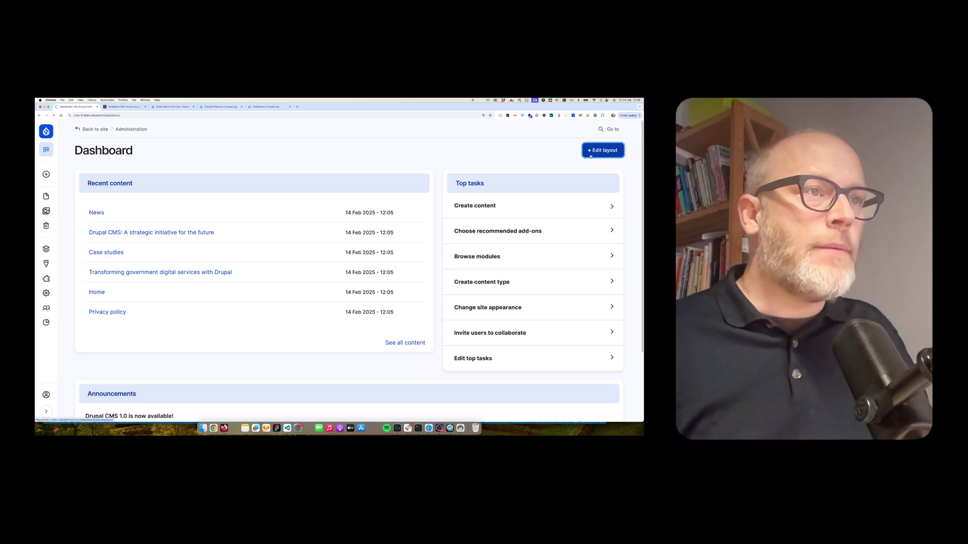
# Add a new two-column section at the top of the welcome dashboard layout.
pyautogui.click(603, 150)
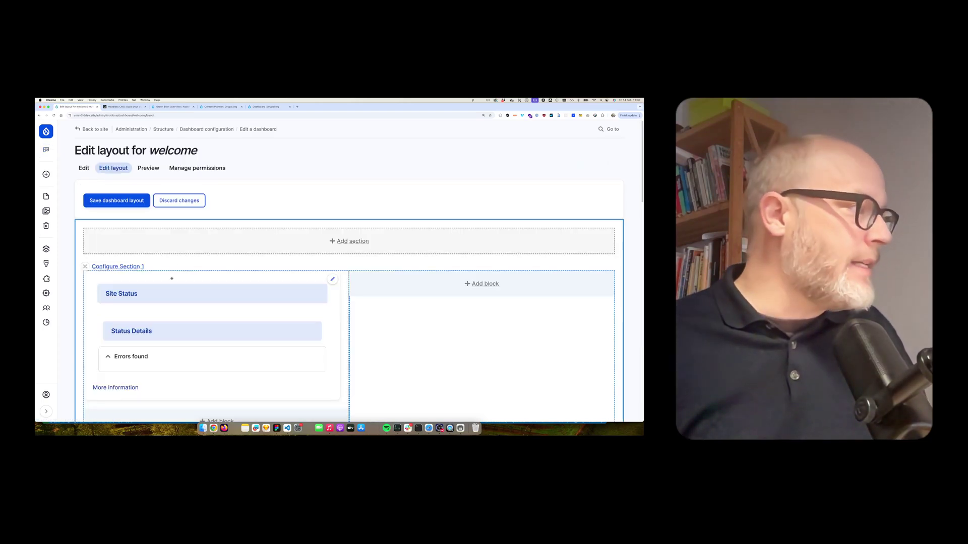
pyautogui.click(355, 244)
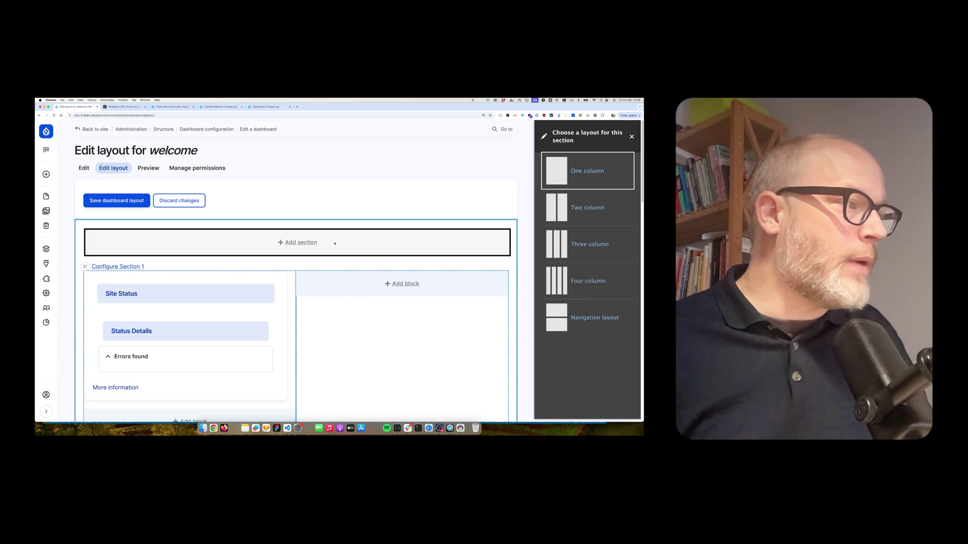
pyautogui.click(580, 210)
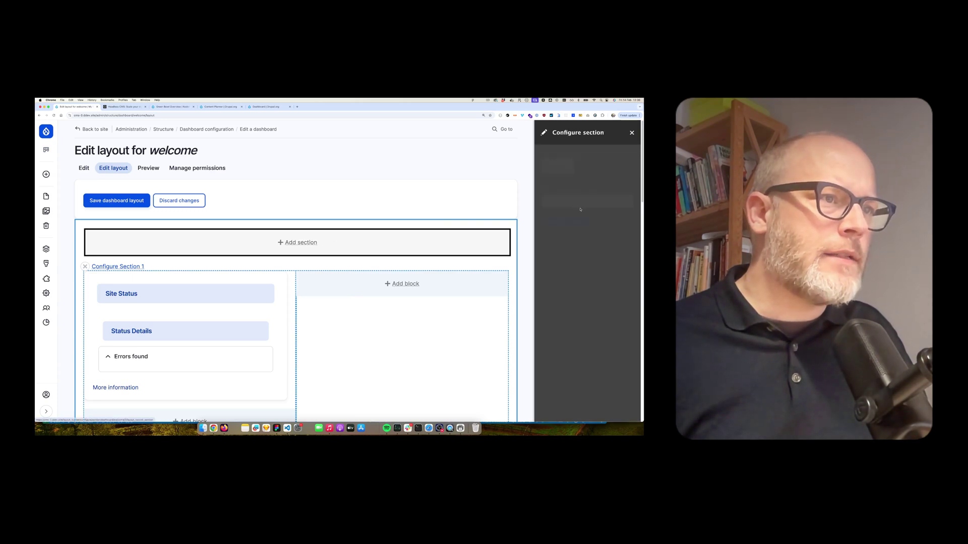
pyautogui.click(575, 222)
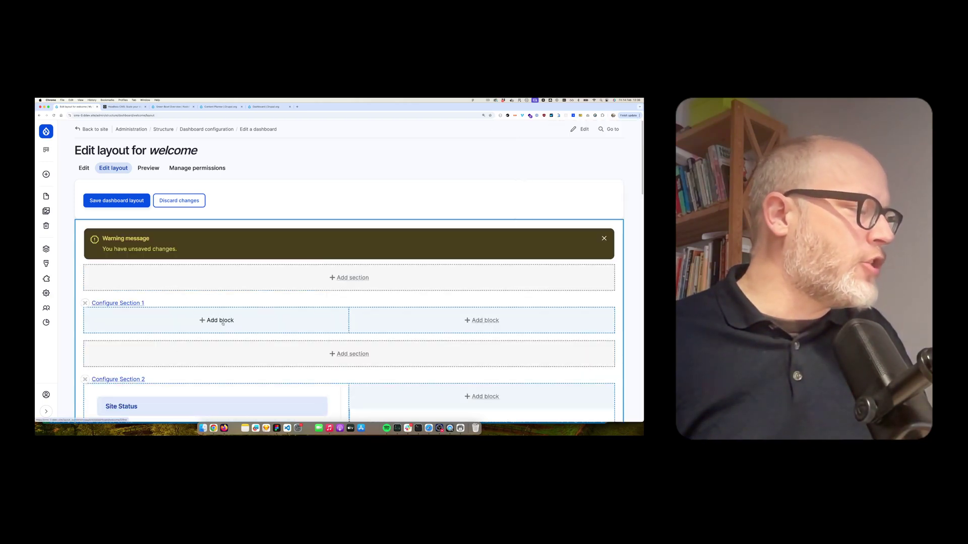
# Put My drafts in the left column and a Dashboard Text block reading 'Generic Text' on the right, then save.
pyautogui.click(223, 323)
pyautogui.scroll(-1, 575, 266)
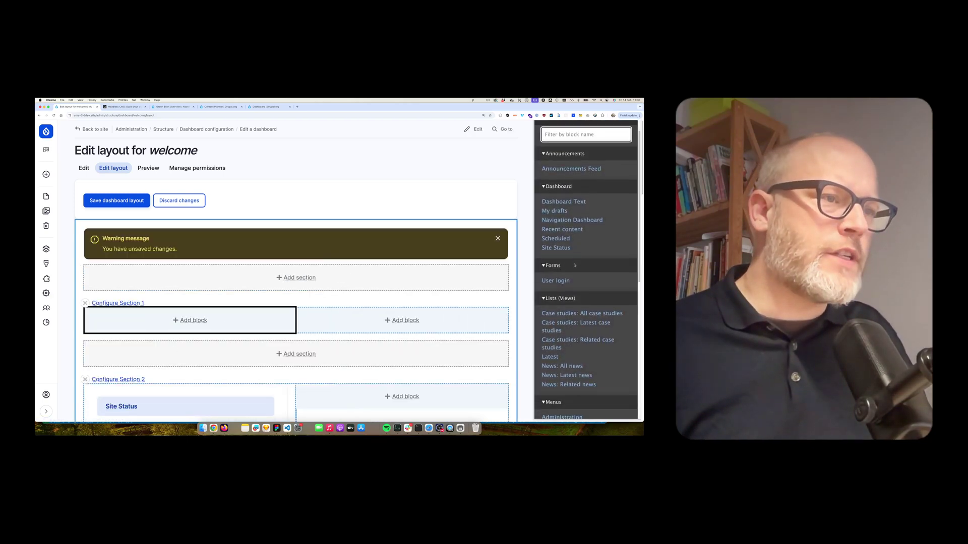
pyautogui.scroll(-1, 574, 266)
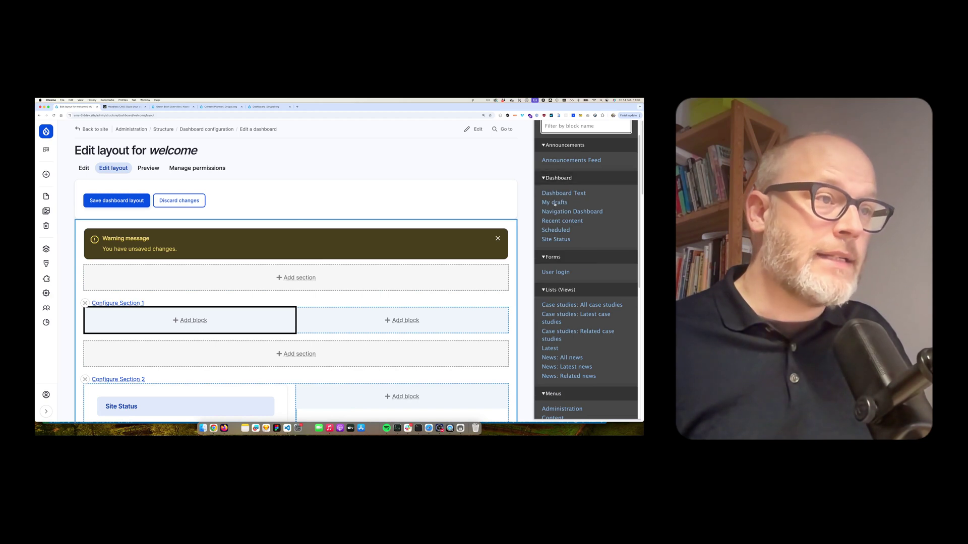
pyautogui.click(555, 203)
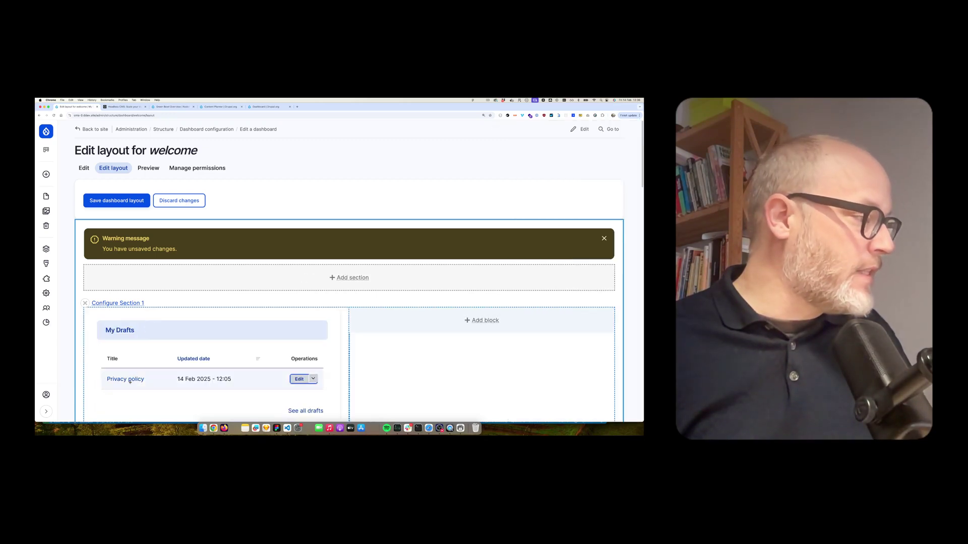
pyautogui.click(481, 320)
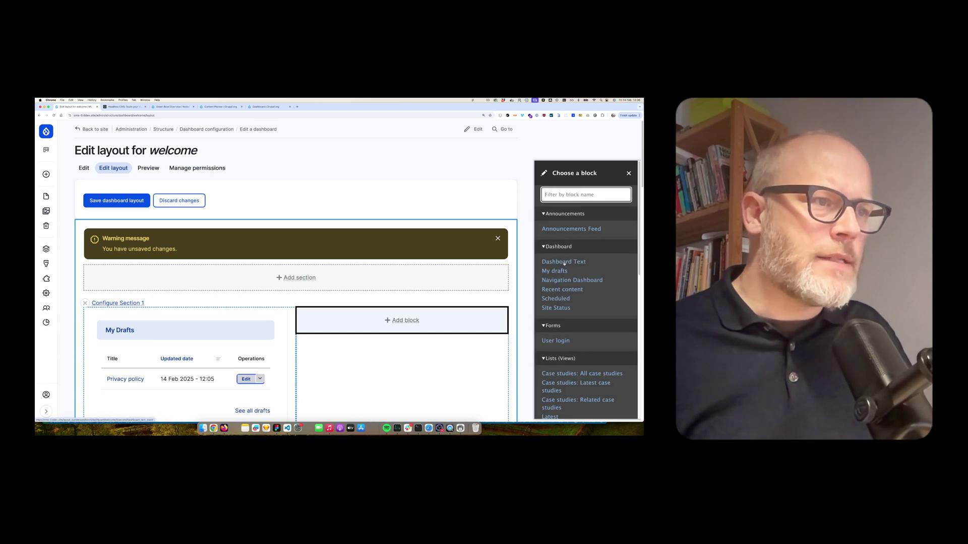
pyautogui.click(564, 262)
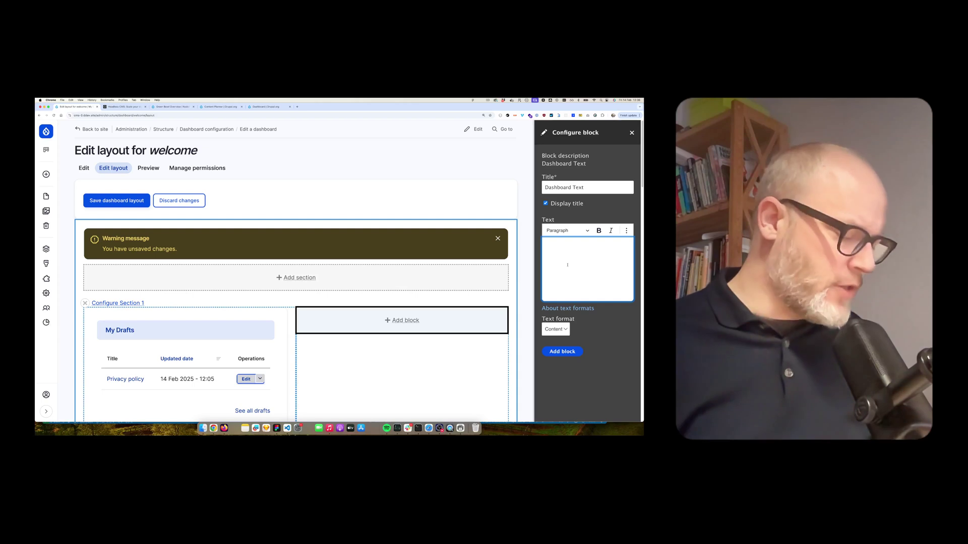
pyautogui.write('Generic Text')
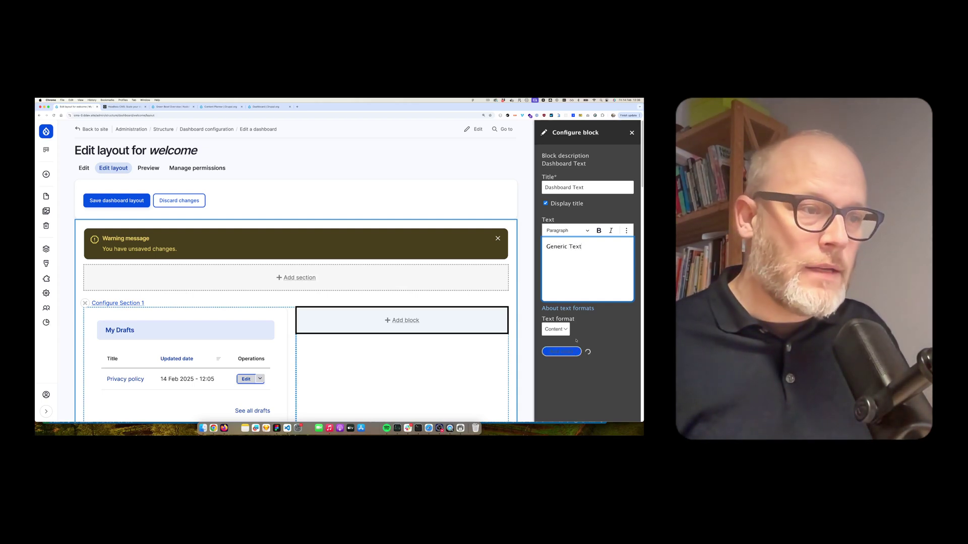
pyautogui.click(116, 201)
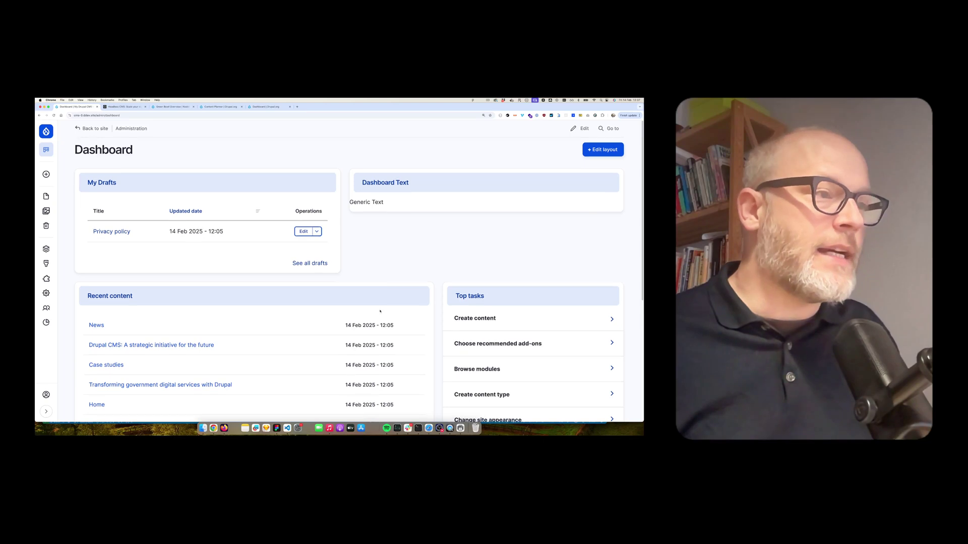
# Scroll the Dashboard to review the new My Drafts and Generic Text blocks above Recent content.
pyautogui.scroll(-1, 388, 272)
pyautogui.scroll(1, 362, 301)
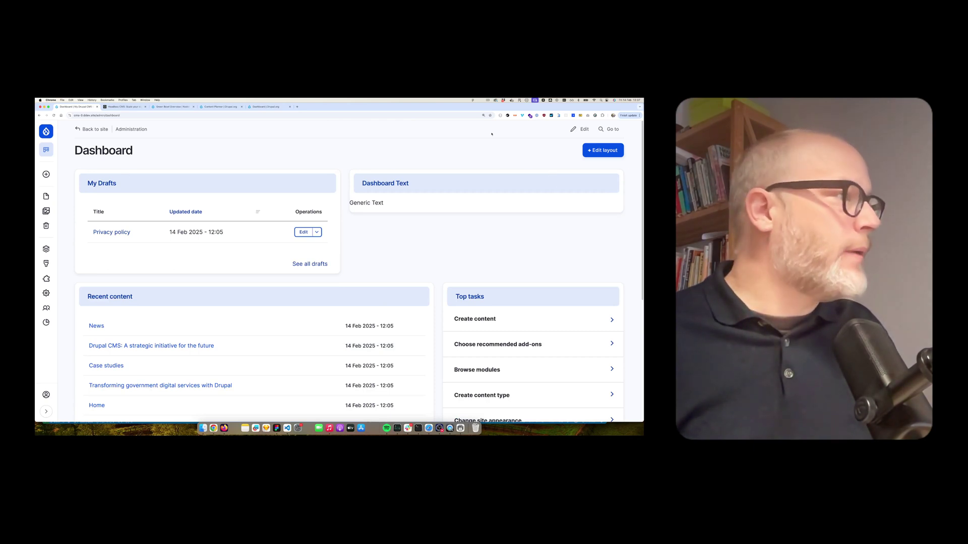
# Jump to the Dashboard configuration page through the quick navigation search for 'dash'.
pyautogui.click(609, 129)
pyautogui.write('dash')
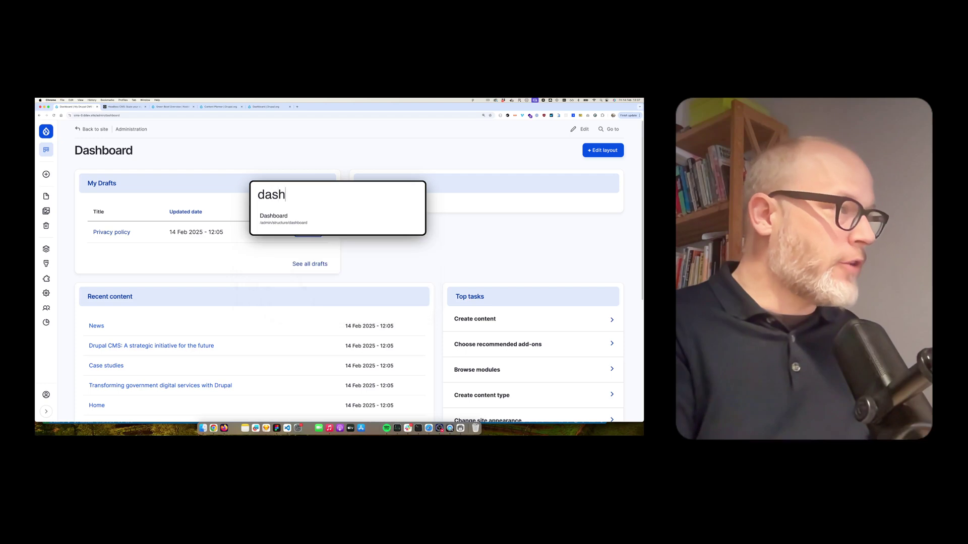
pyautogui.press('Return')
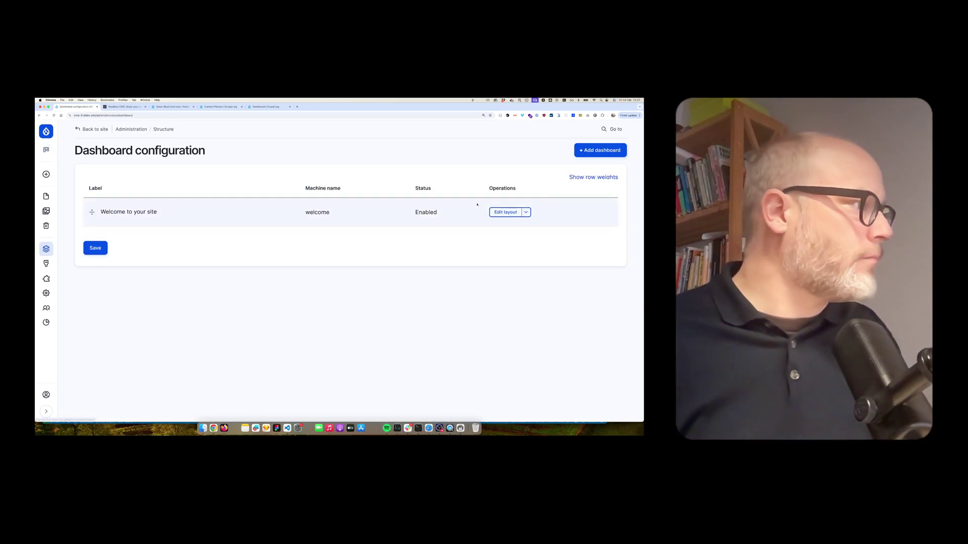
# Create a new dashboard labelled 'Another dashboard' and go to the dashboard page.
pyautogui.click(600, 150)
pyautogui.click(158, 191)
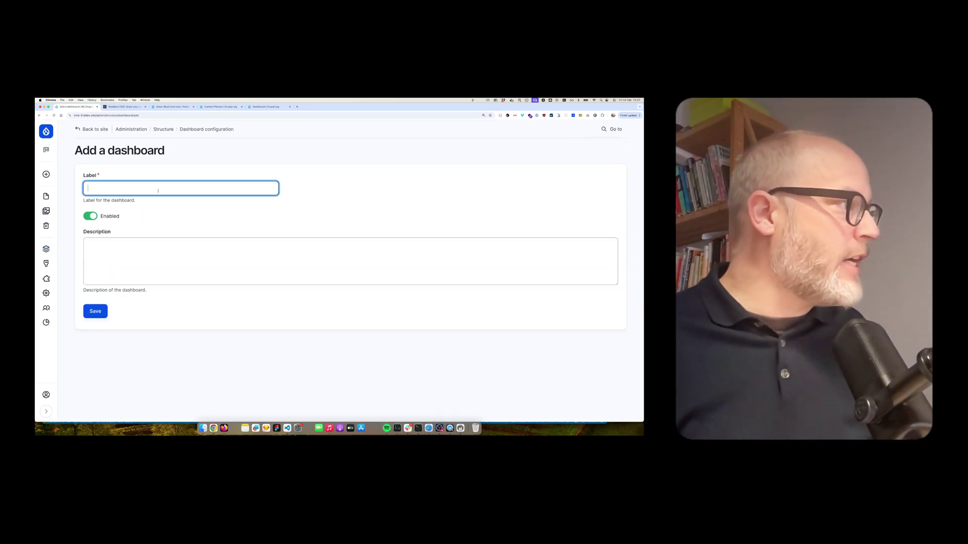
pyautogui.write('Another ')
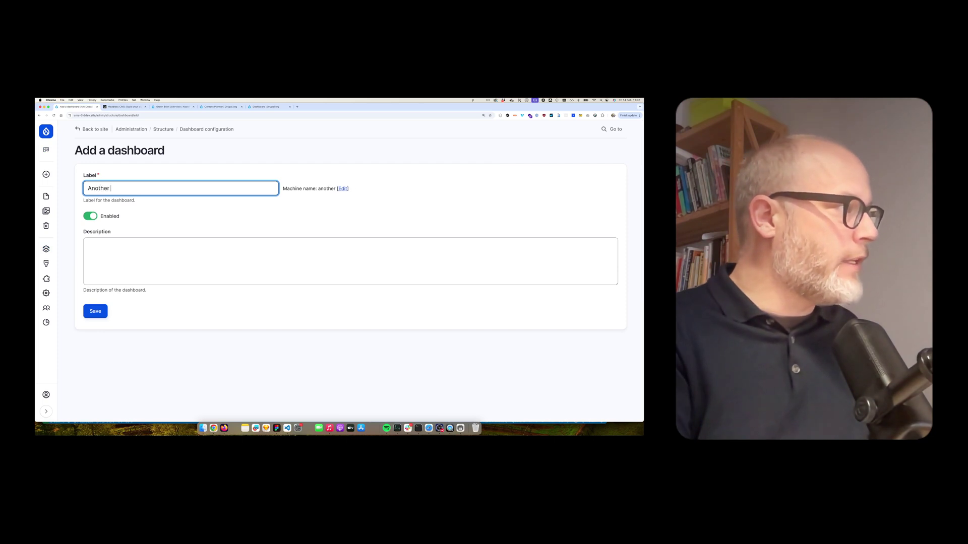
pyautogui.write('dashboard')
pyautogui.click(88, 316)
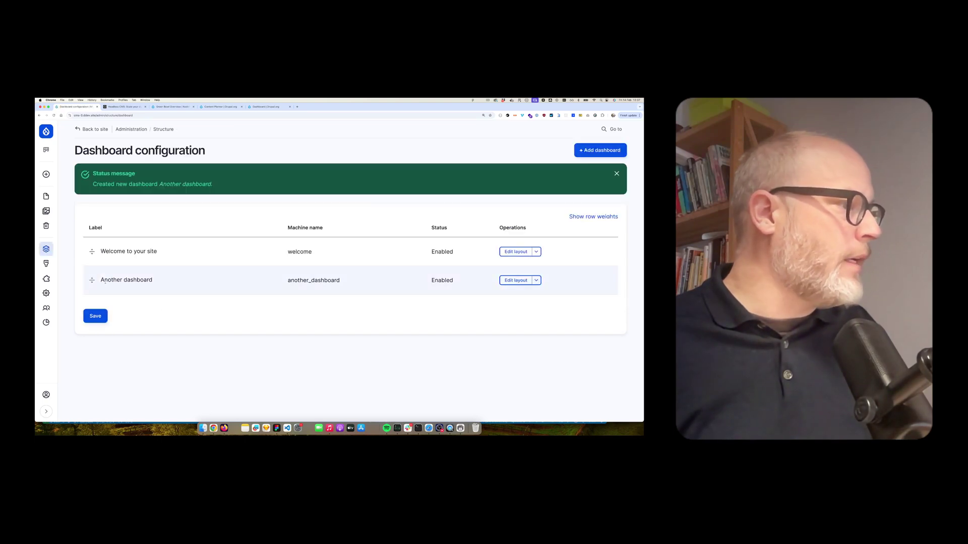
pyautogui.click(46, 150)
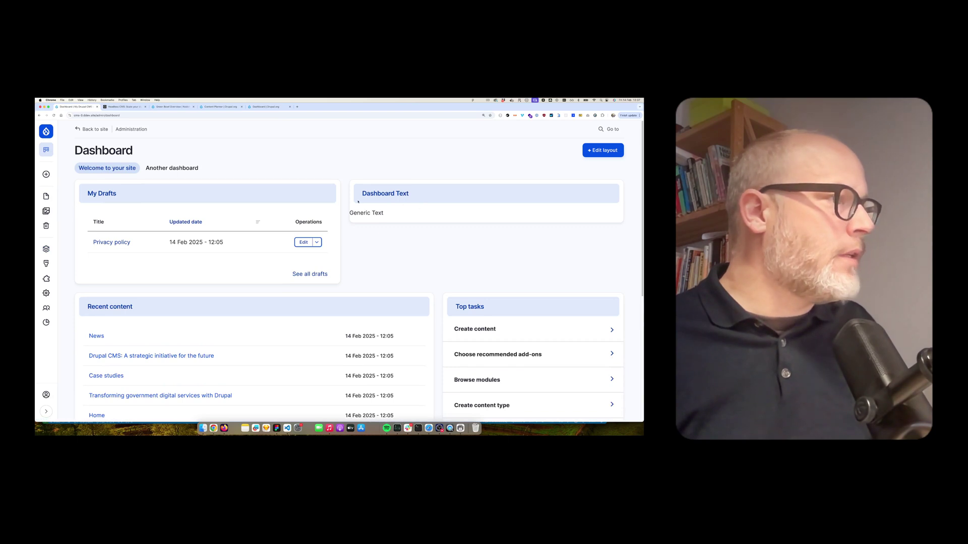
# Add a one-column section to the Another dashboard layout.
pyautogui.click(174, 168)
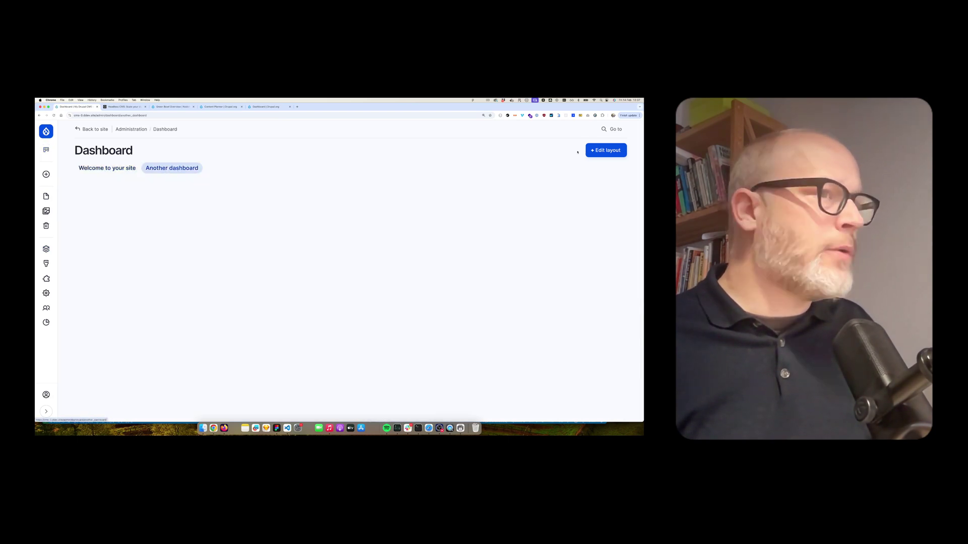
pyautogui.click(598, 150)
pyautogui.click(338, 242)
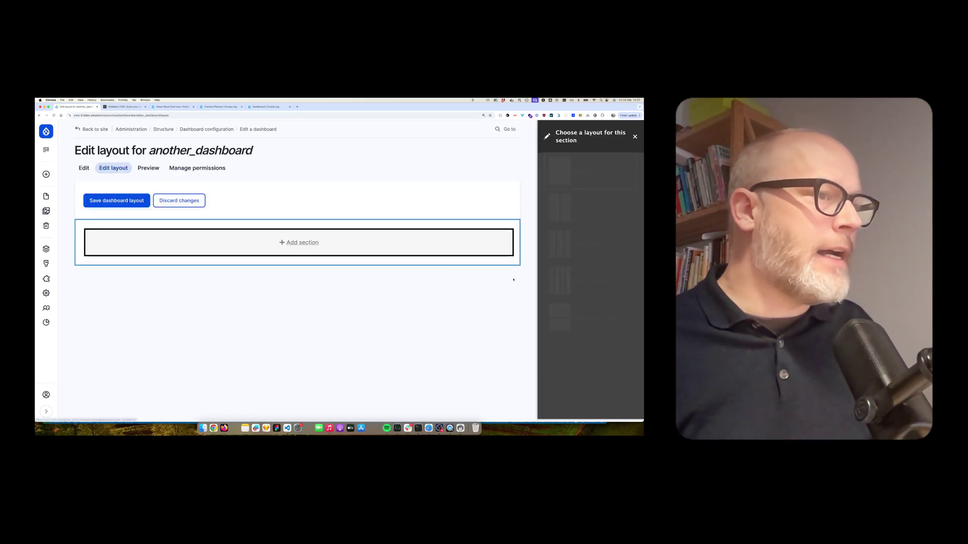
pyautogui.click(559, 167)
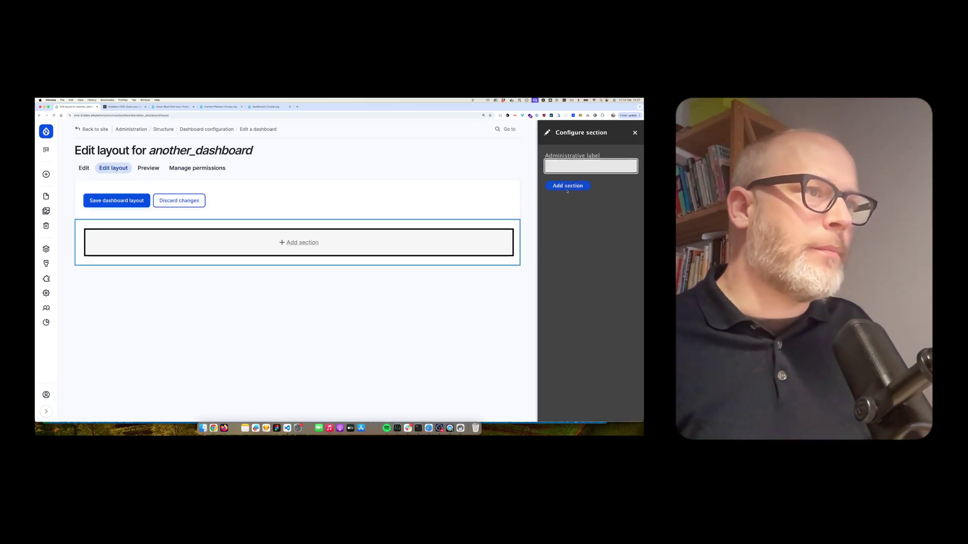
pyautogui.press('Return')
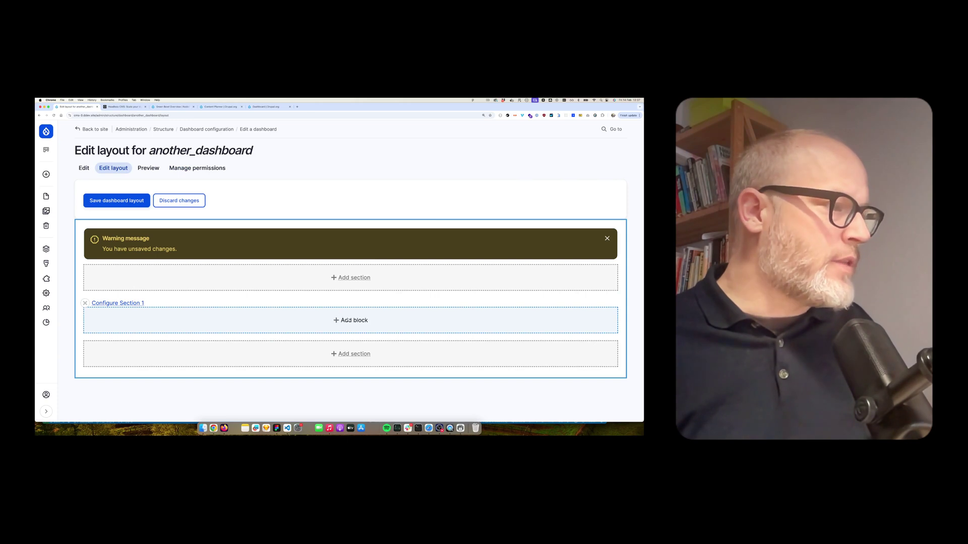
# Insert a Recent content block into the section and save the dashboard layout.
pyautogui.click(348, 320)
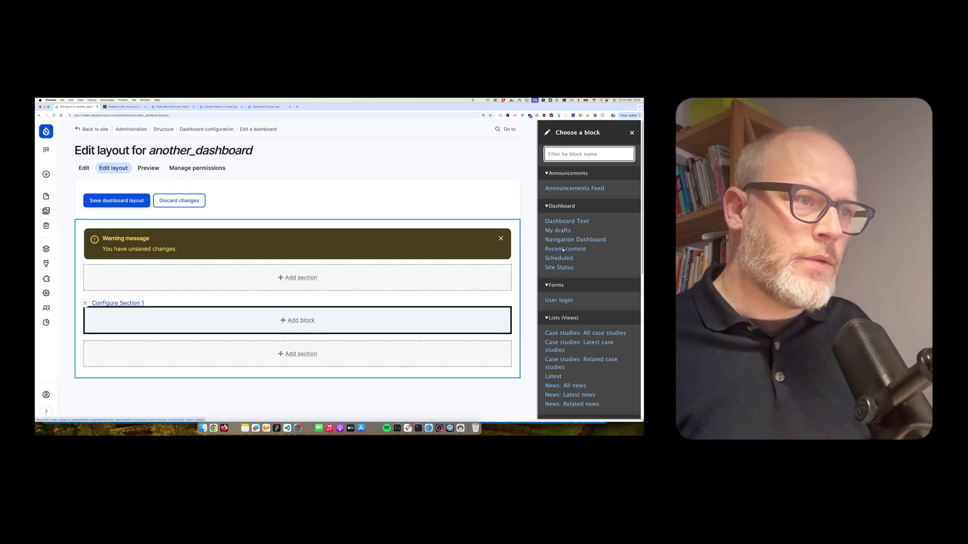
pyautogui.click(563, 249)
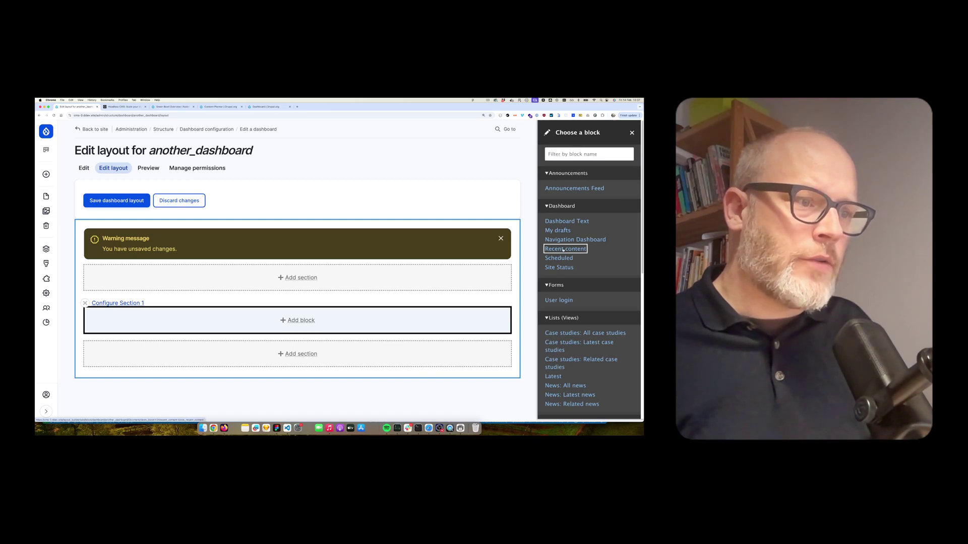
pyautogui.click(566, 233)
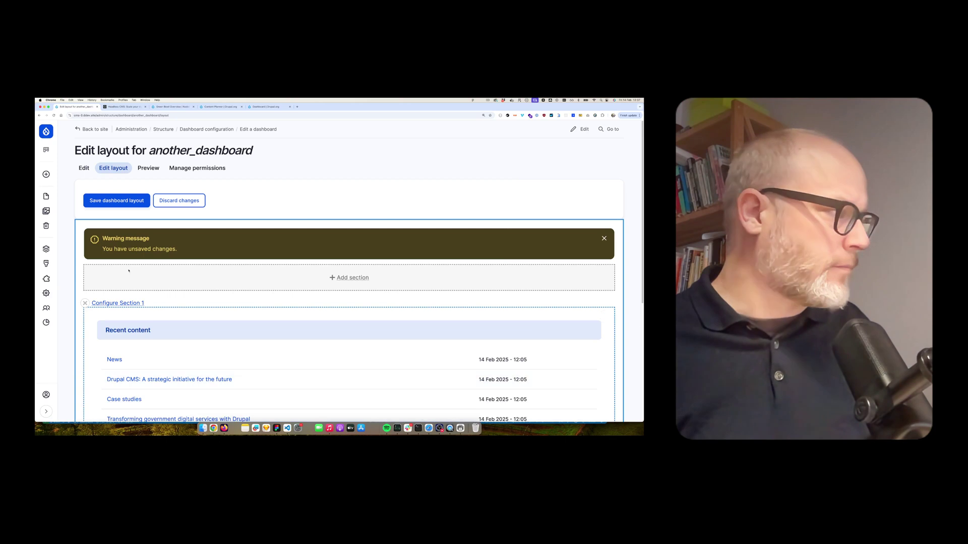
pyautogui.click(117, 201)
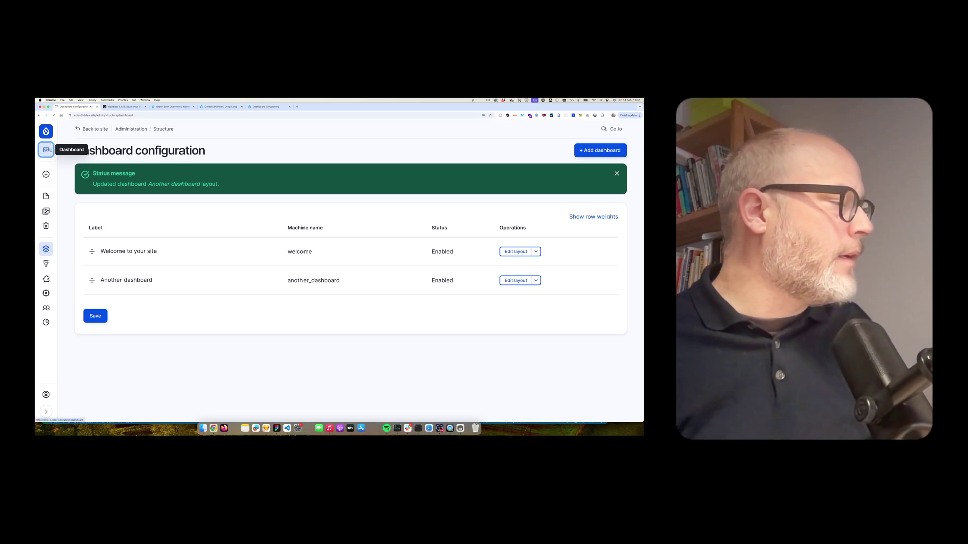
# View Another dashboard with its Recent content block from the Dashboard page.
pyautogui.click(46, 149)
pyautogui.click(174, 170)
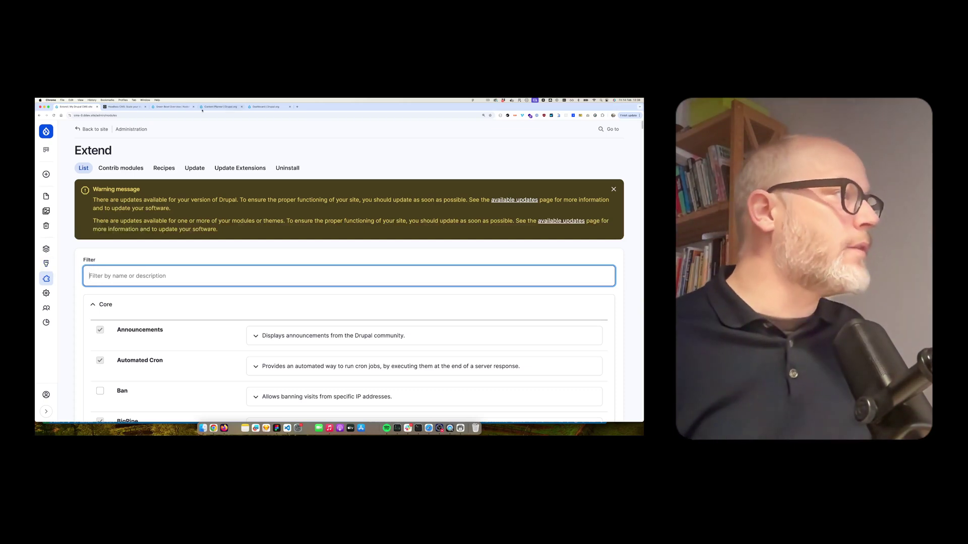
pyautogui.press('super+4')
pyautogui.click(263, 273)
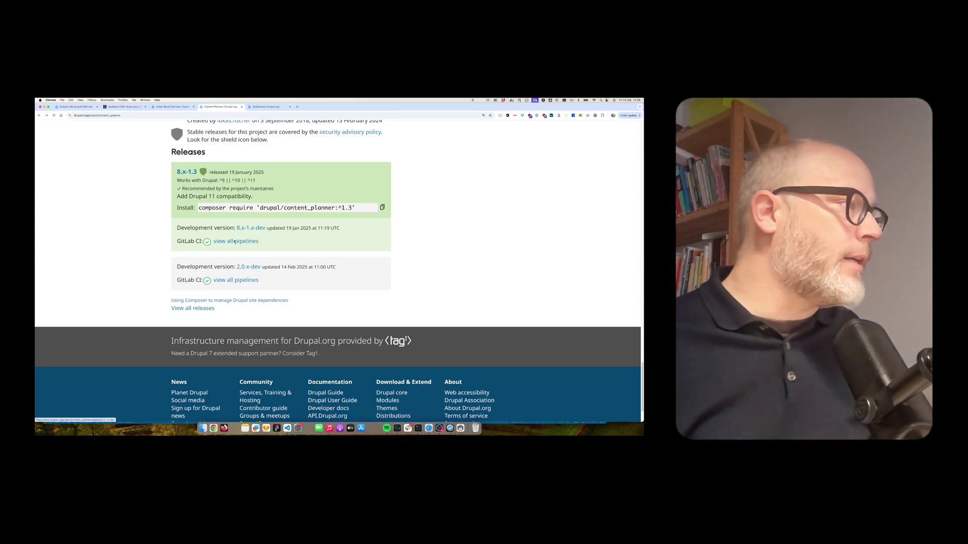
pyautogui.click(248, 268)
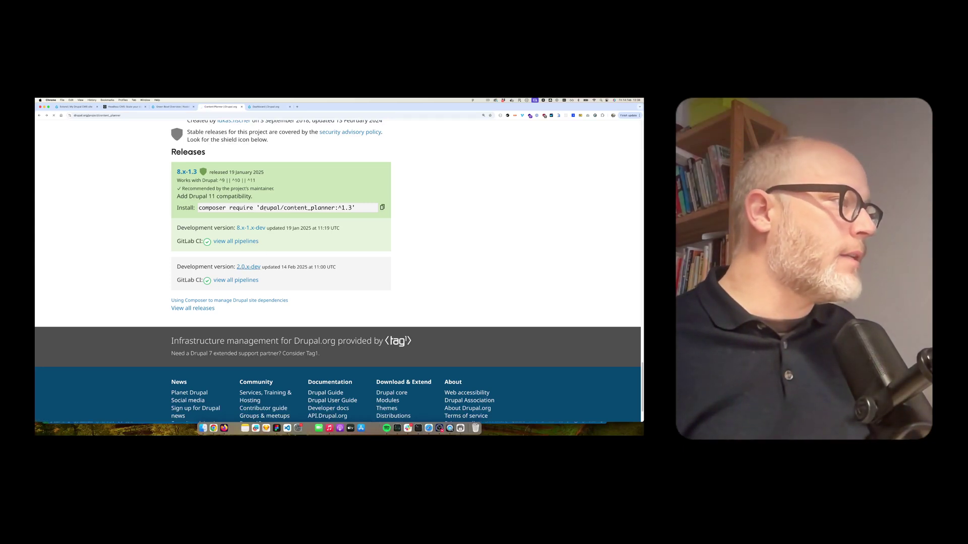
pyautogui.click(363, 355)
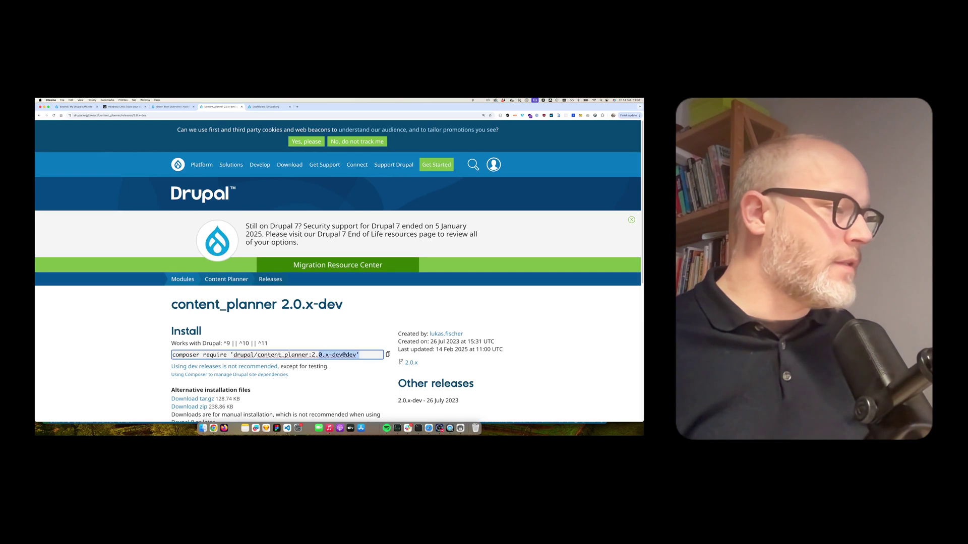
# Filter the Extend list for 'content planner' and install the Content Planner module.
pyautogui.click(76, 107)
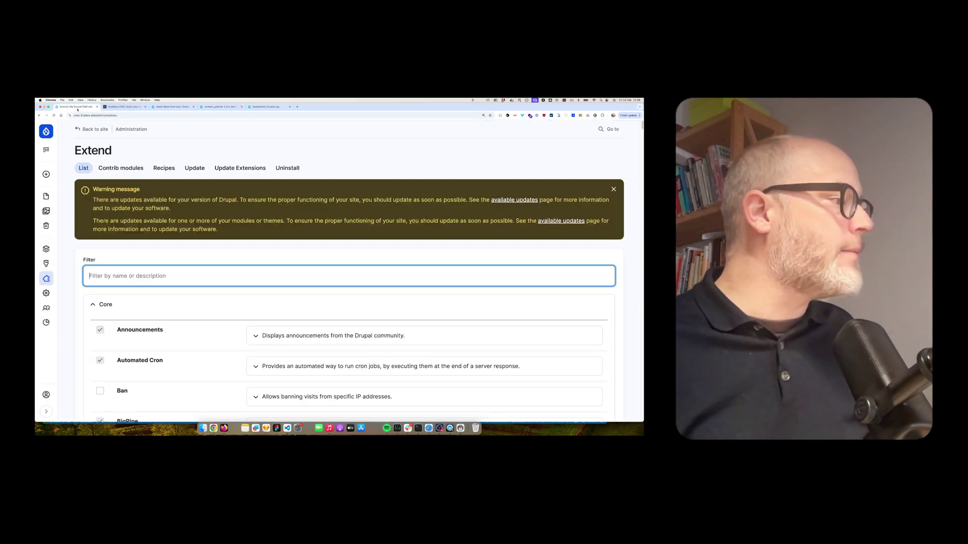
pyautogui.write('content')
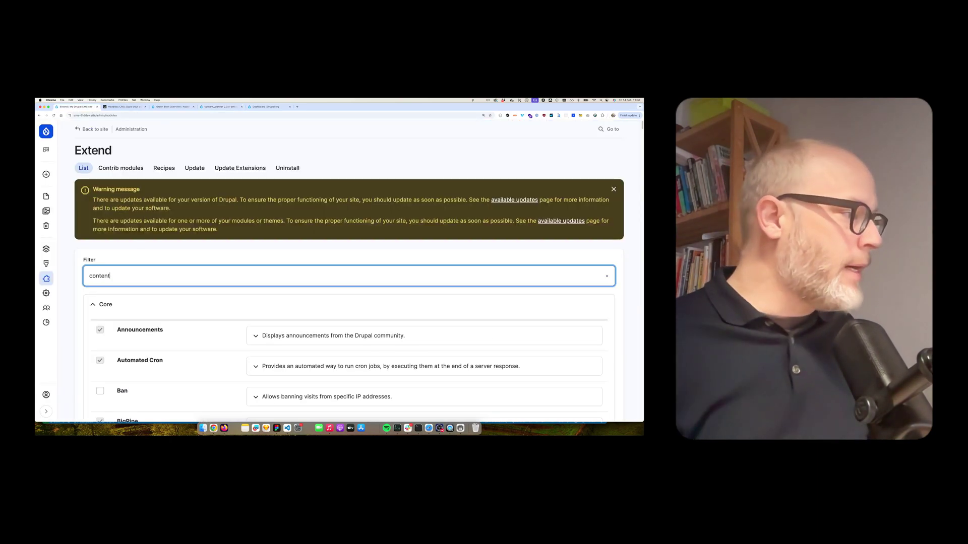
pyautogui.scroll(-1, 181, 316)
pyautogui.write('pl')
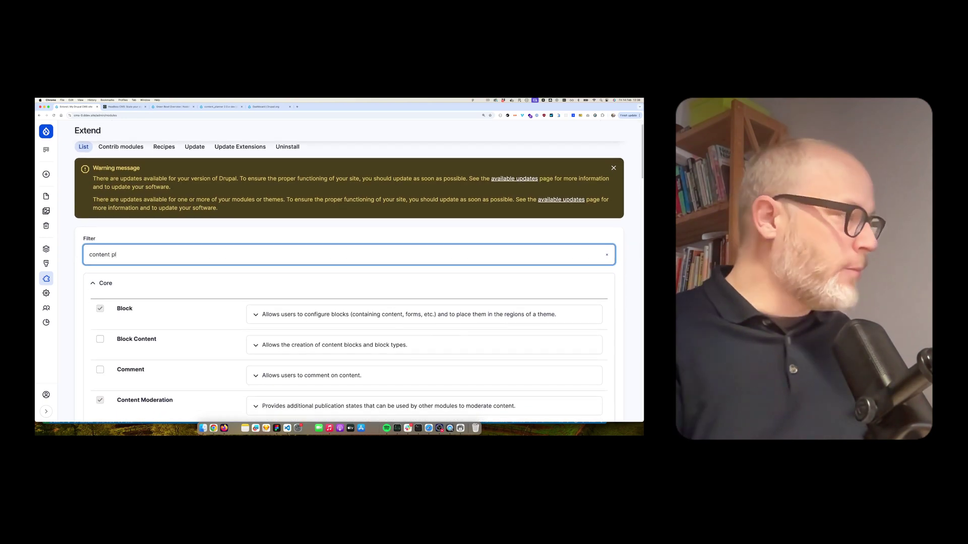
pyautogui.write('anner')
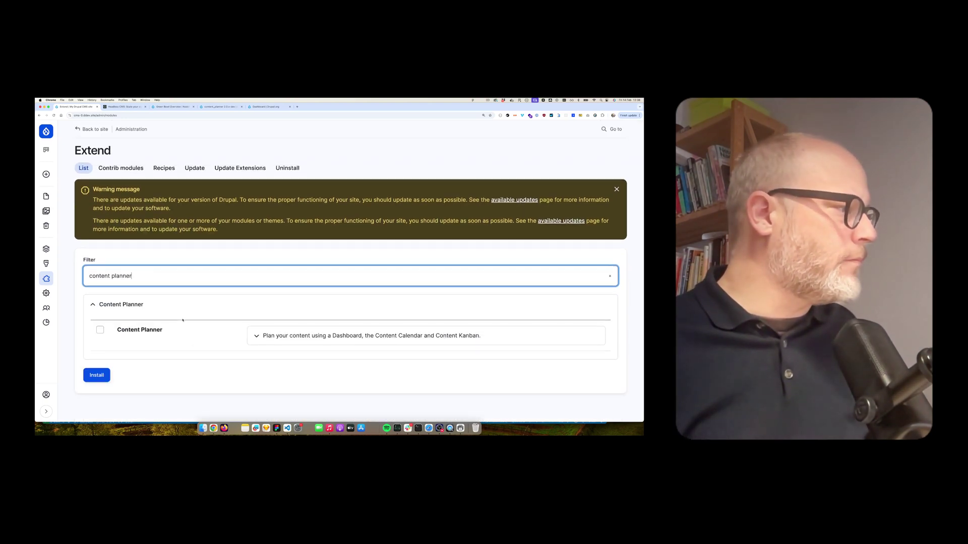
pyautogui.click(100, 331)
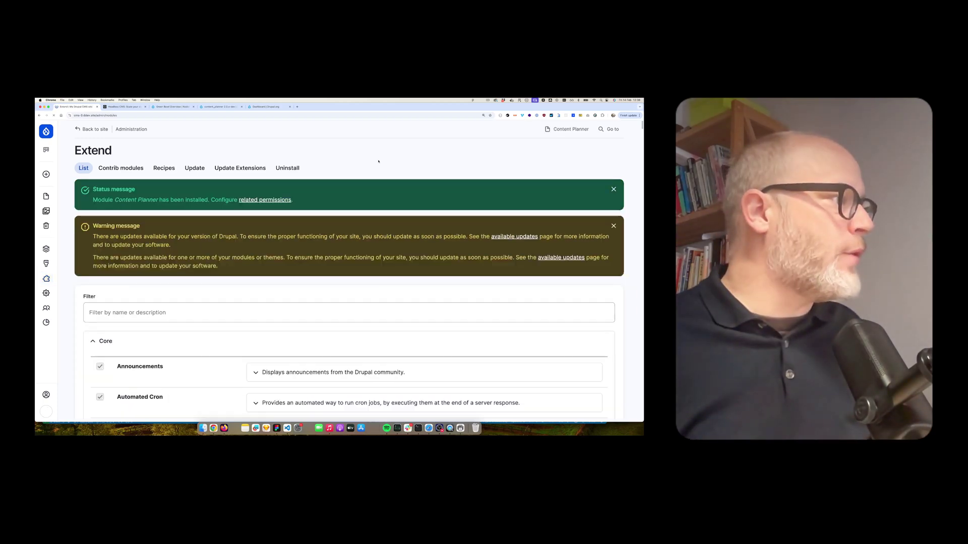
# Search the admin pages for 'dash' and open the still-empty Dashboards list.
pyautogui.click(608, 129)
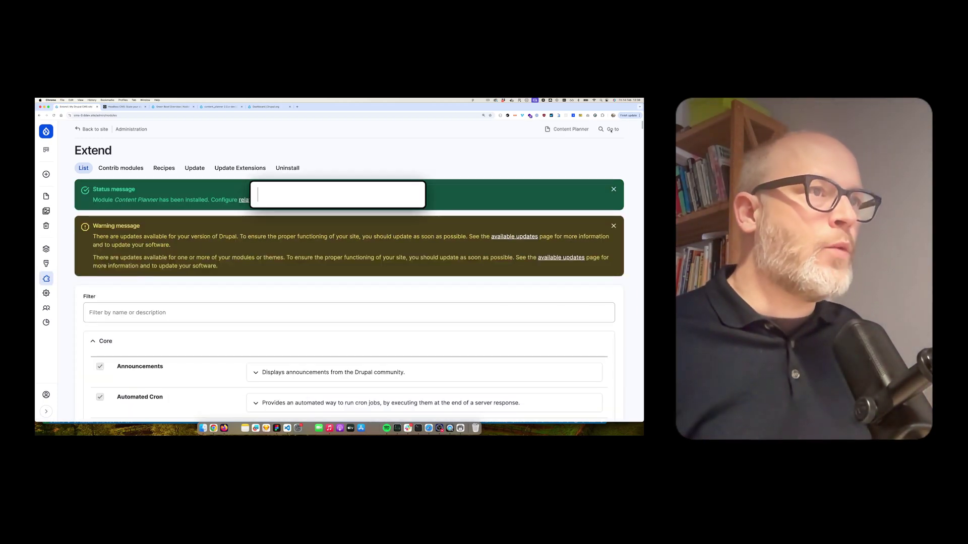
pyautogui.write('dars')
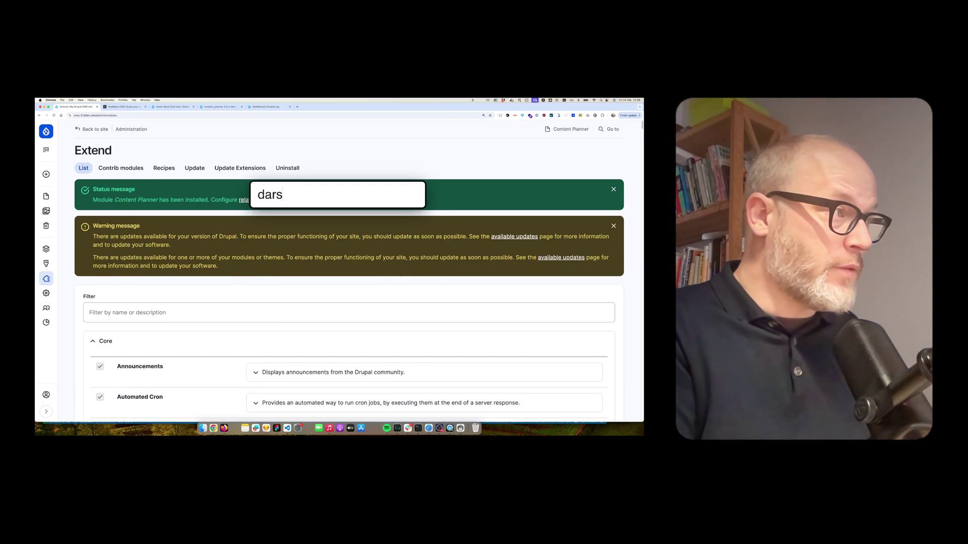
pyautogui.press('BackSpace')
pyautogui.write('sh')
pyautogui.press('BackSpace')
pyautogui.press('BackSpace')
pyautogui.press('BackSpace')
pyautogui.press('BackSpace')
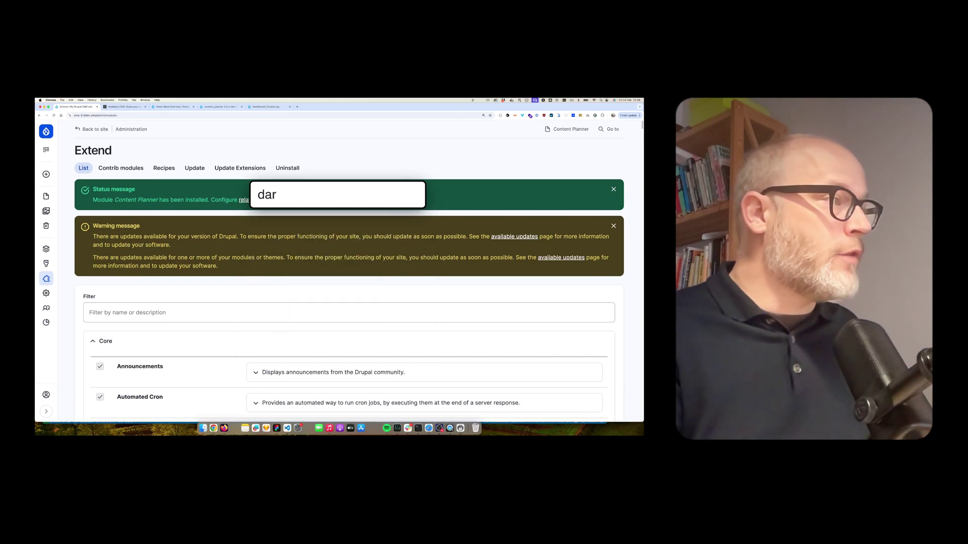
pyautogui.write('ash')
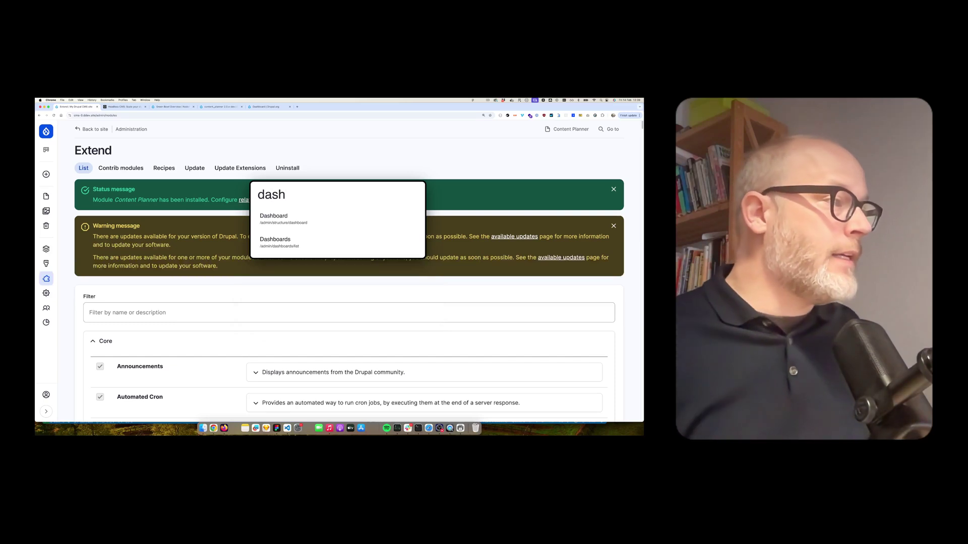
pyautogui.click(281, 247)
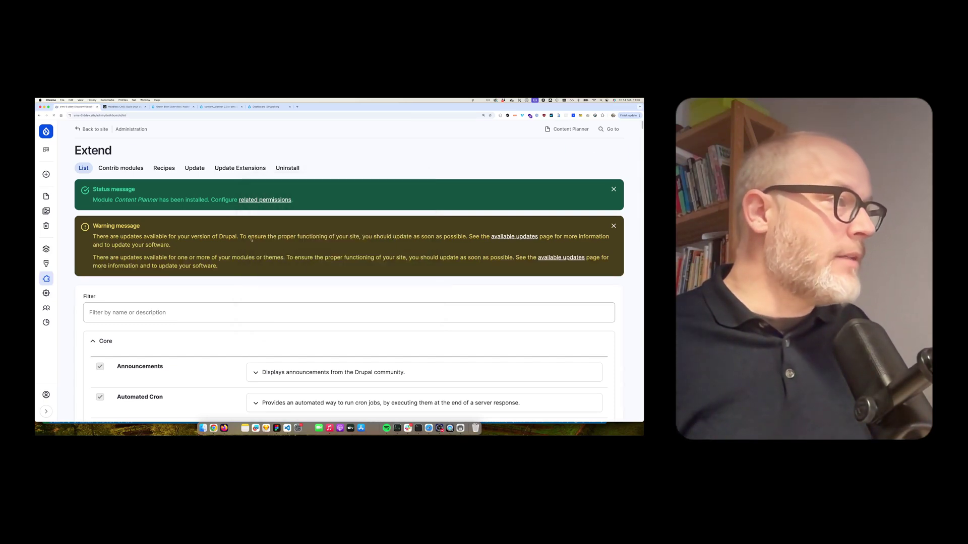
pyautogui.moveTo(97, 207); pyautogui.dragTo(158, 208)
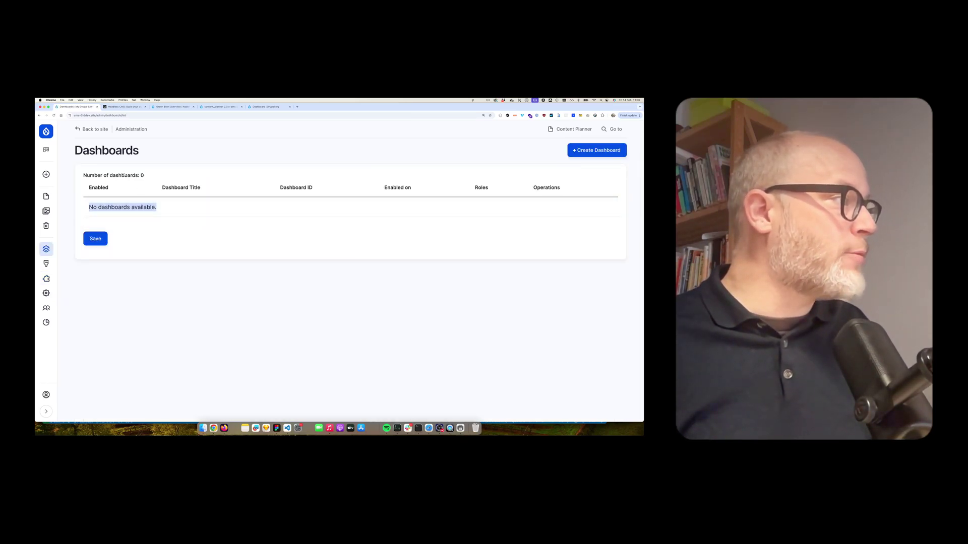
# Create an enabled 'Master' dashboard on Content Planner for authenticated, content editor and administrator roles.
pyautogui.click(595, 150)
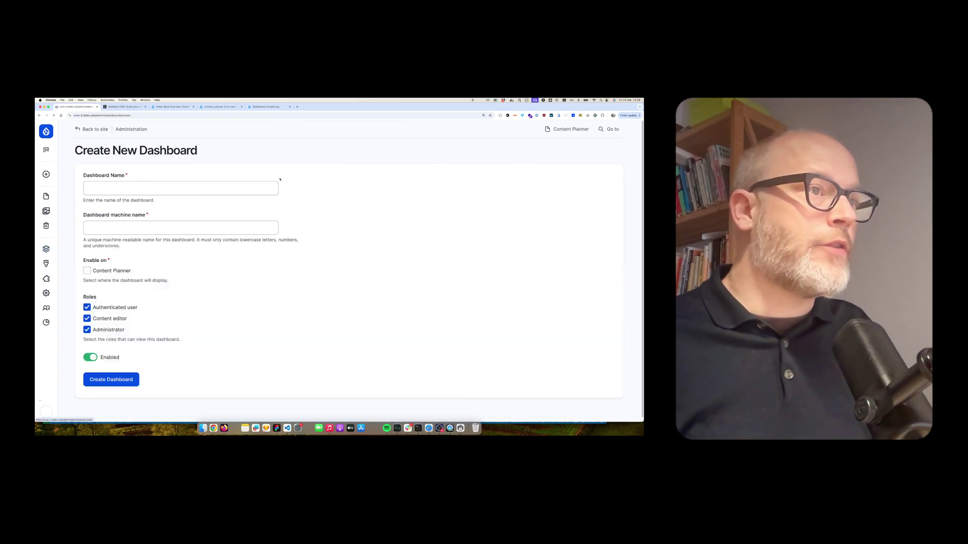
pyautogui.click(165, 192)
pyautogui.write('New Co')
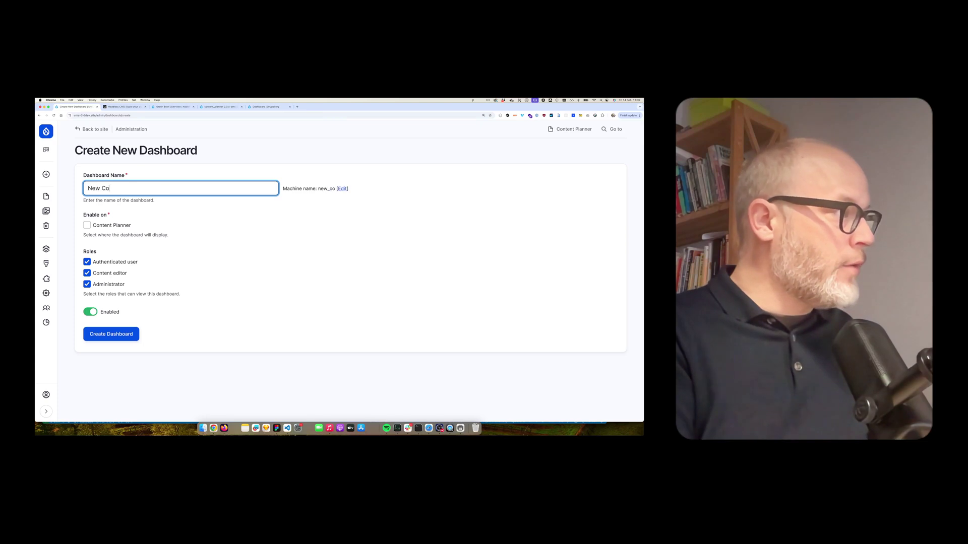
pyautogui.press('BackSpace')
pyautogui.press('BackSpace')
pyautogui.write('Ma')
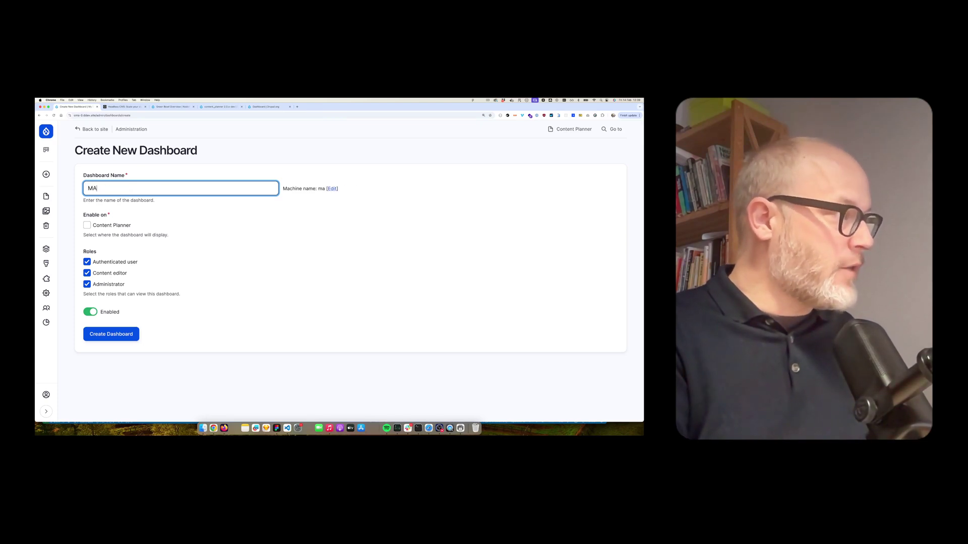
pyautogui.write('ster')
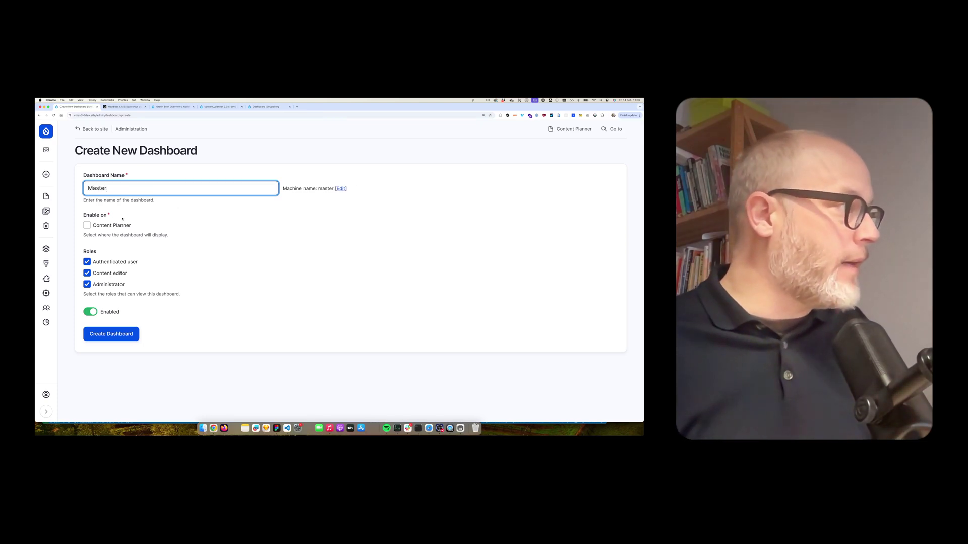
pyautogui.click(104, 227)
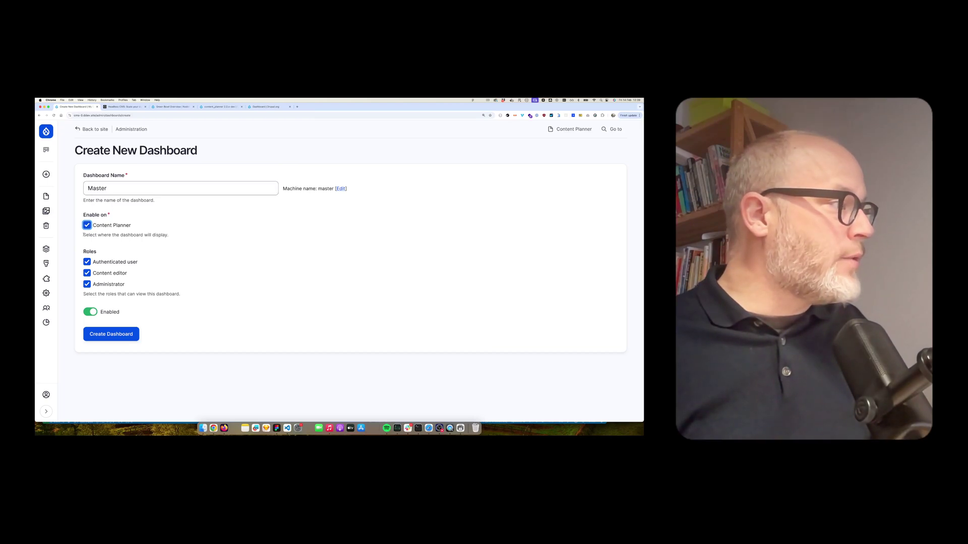
pyautogui.moveTo(83, 235); pyautogui.dragTo(174, 237)
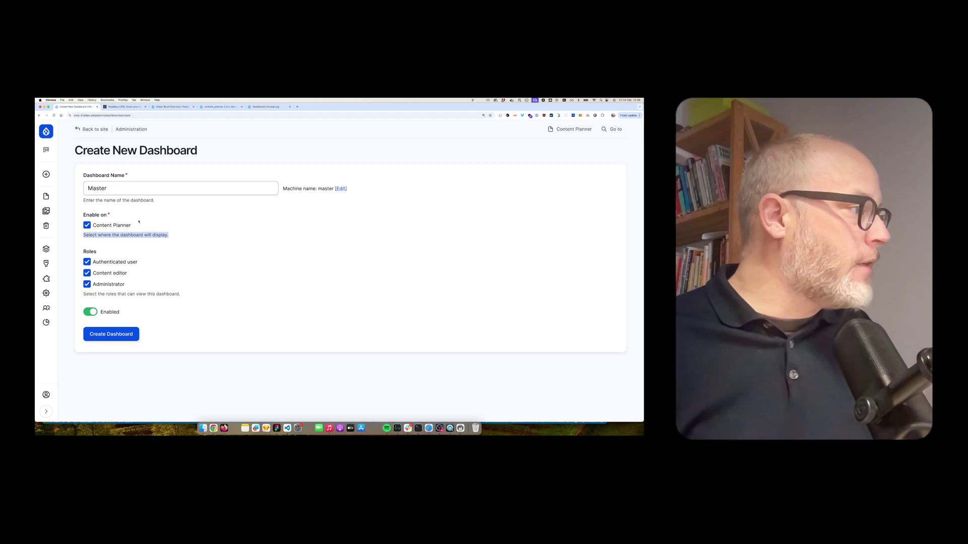
pyautogui.click(121, 338)
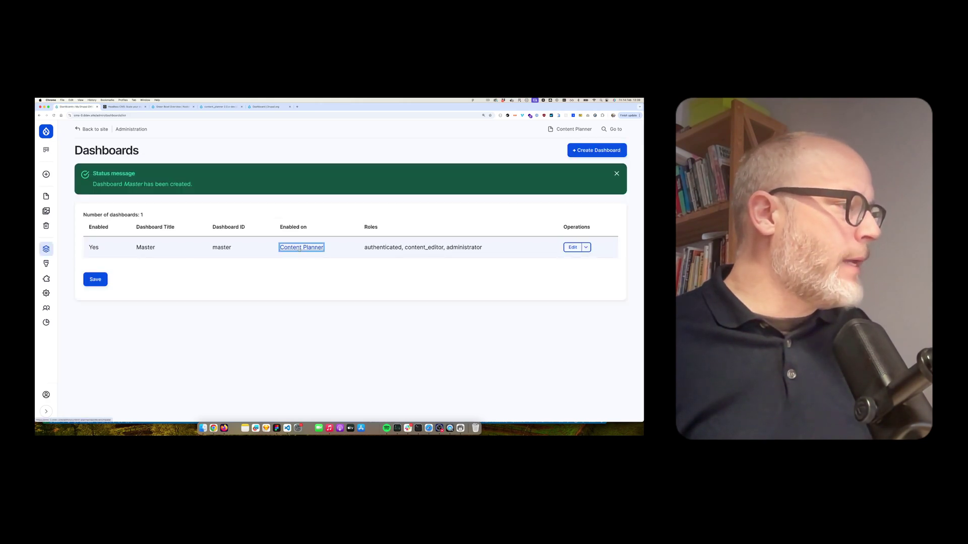
# Open Master in Content Planner, then view the unconfigured Content Calendar page.
pyautogui.click(301, 247)
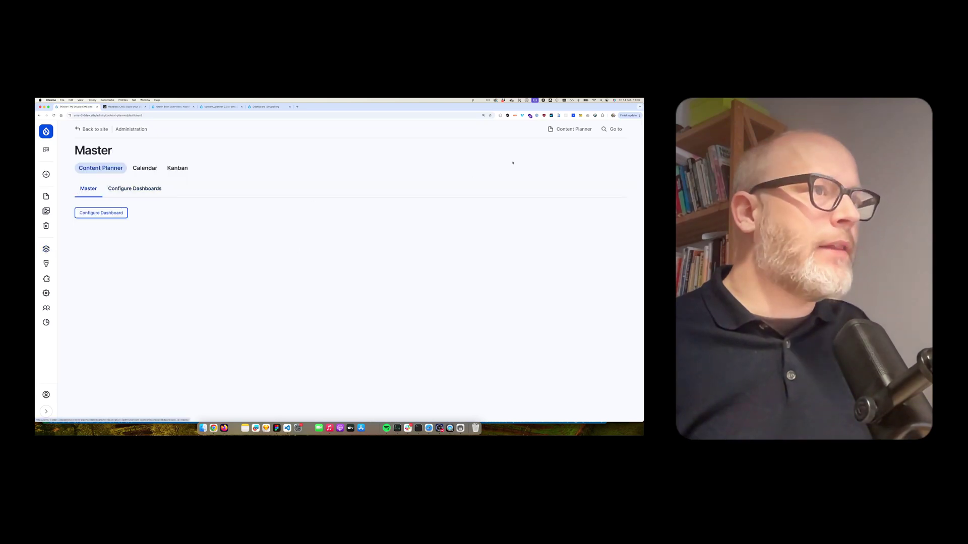
pyautogui.click(578, 129)
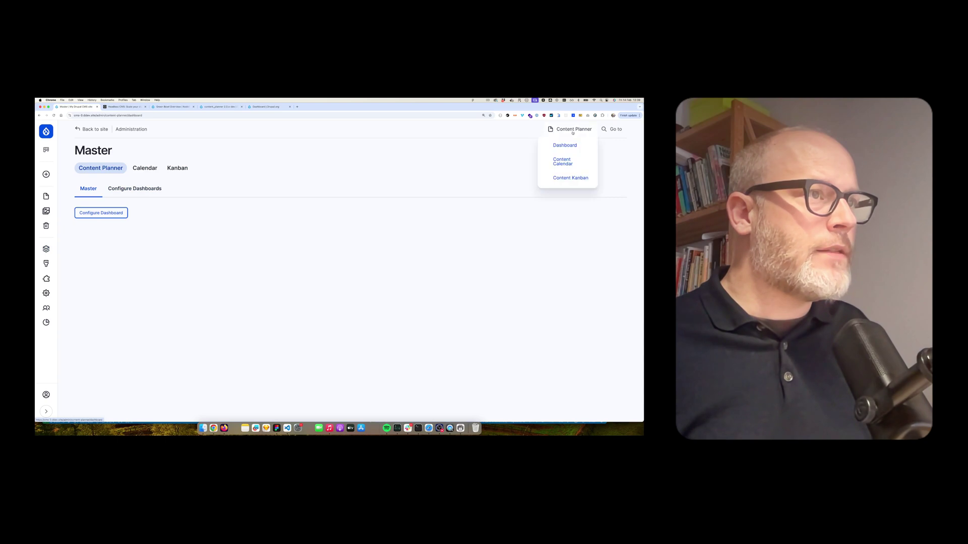
pyautogui.click(554, 145)
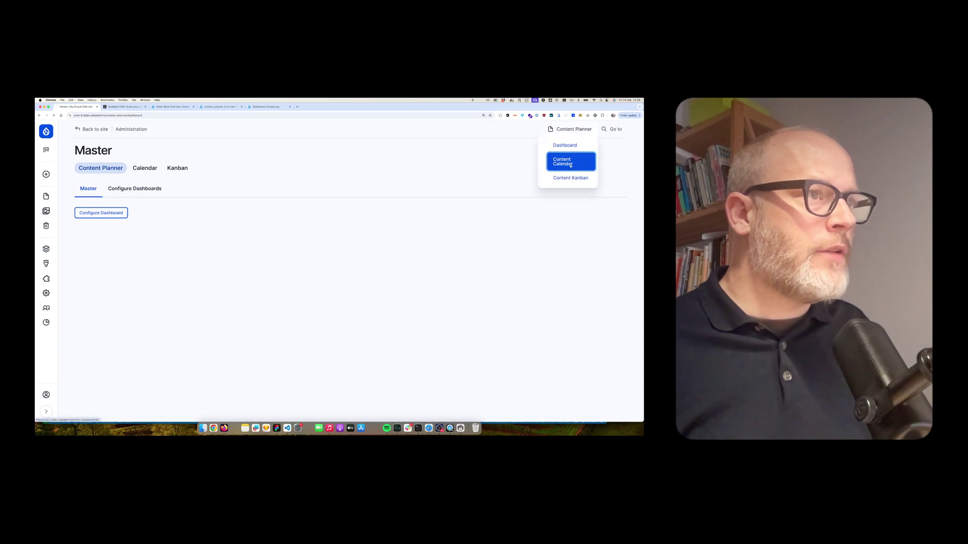
pyautogui.click(562, 161)
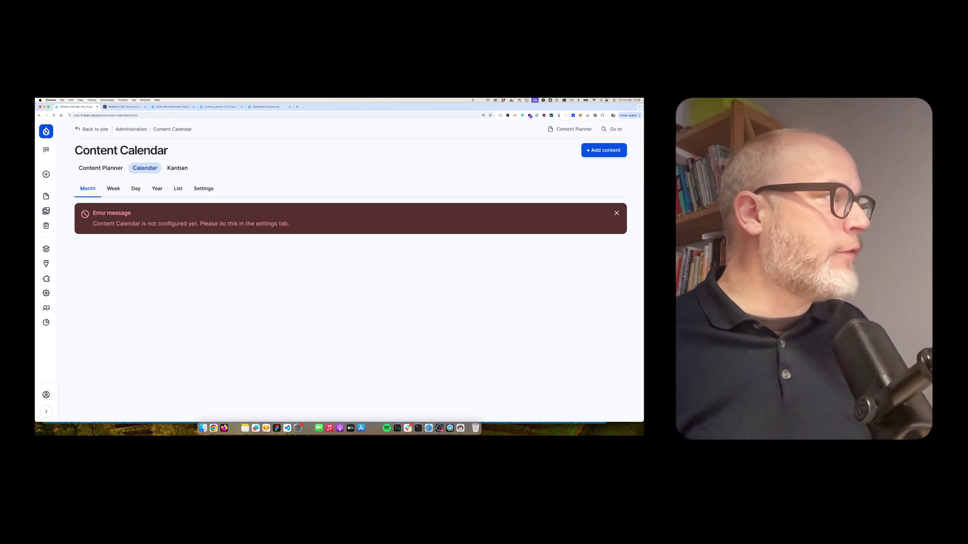
pyautogui.moveTo(76, 149); pyautogui.dragTo(160, 156)
pyautogui.click(99, 225)
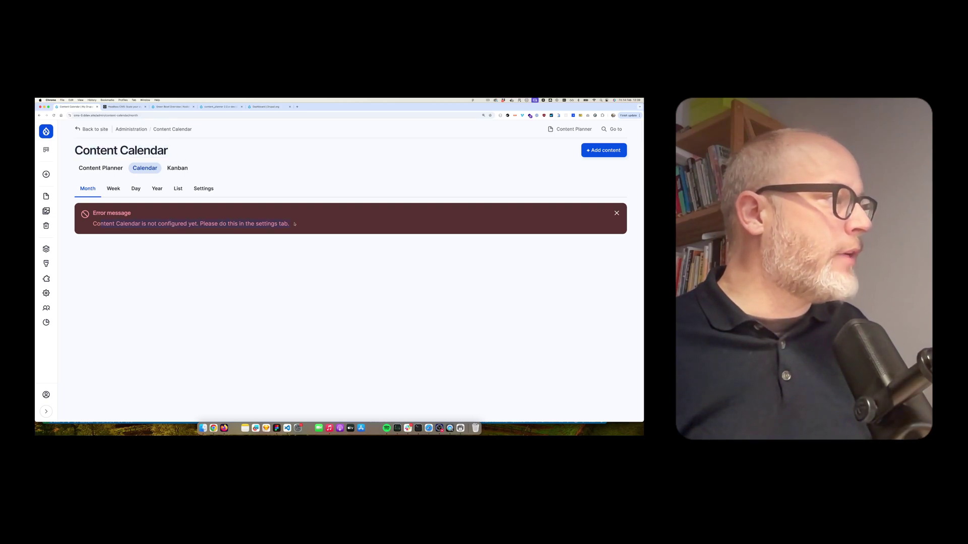
# Visit the Content Kanban board, then return to the Master dashboard.
pyautogui.click(573, 129)
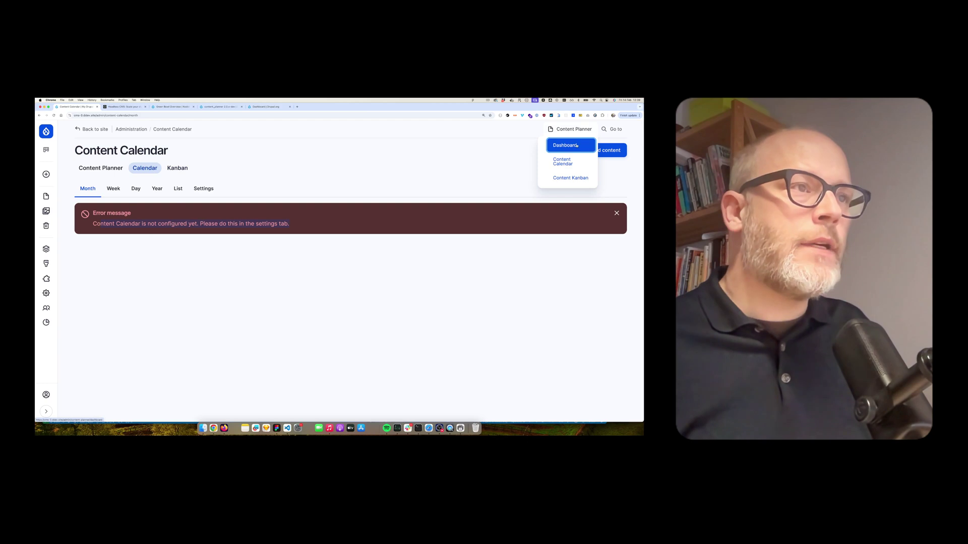
pyautogui.click(576, 145)
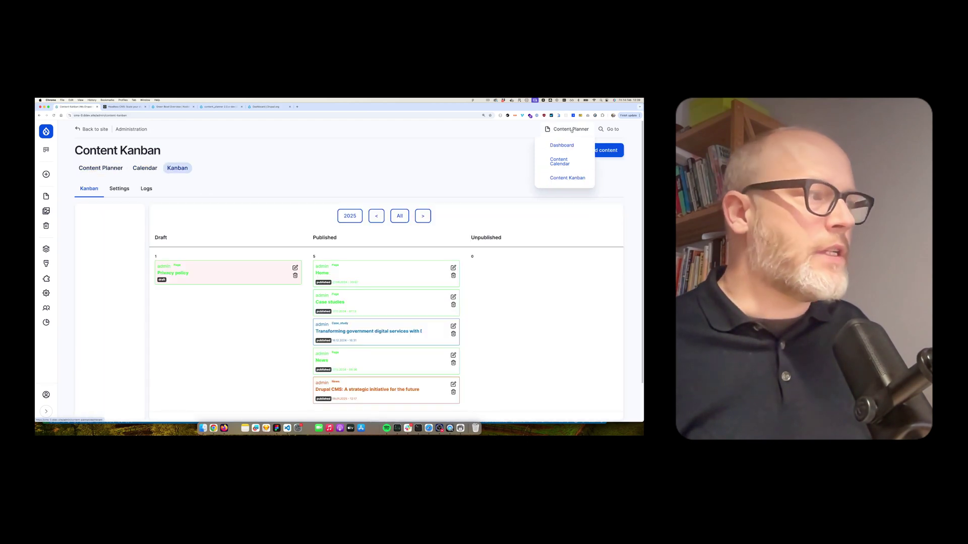
pyautogui.click(561, 146)
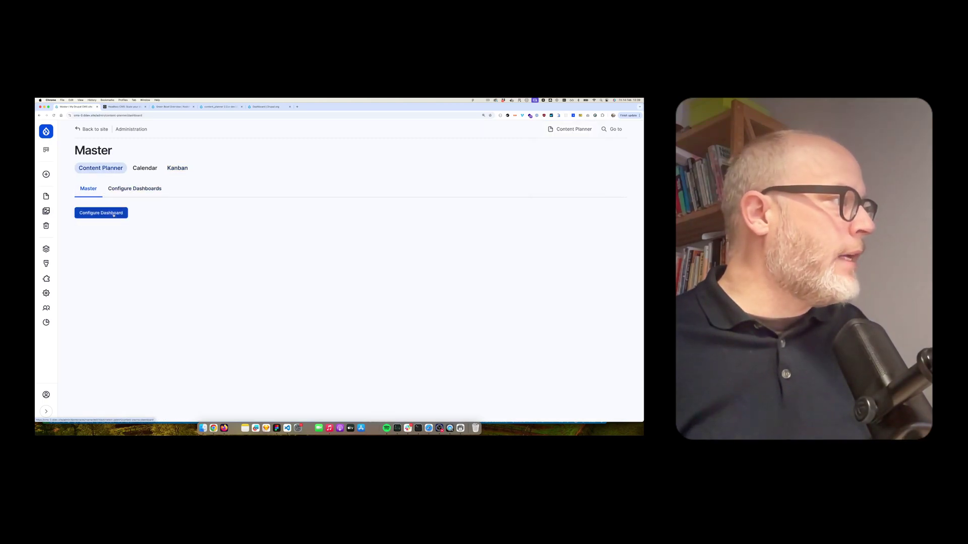
# Add Content Status, Publication Tracker, Recent Content Activities and Create Content widgets to Master and save.
pyautogui.click(87, 218)
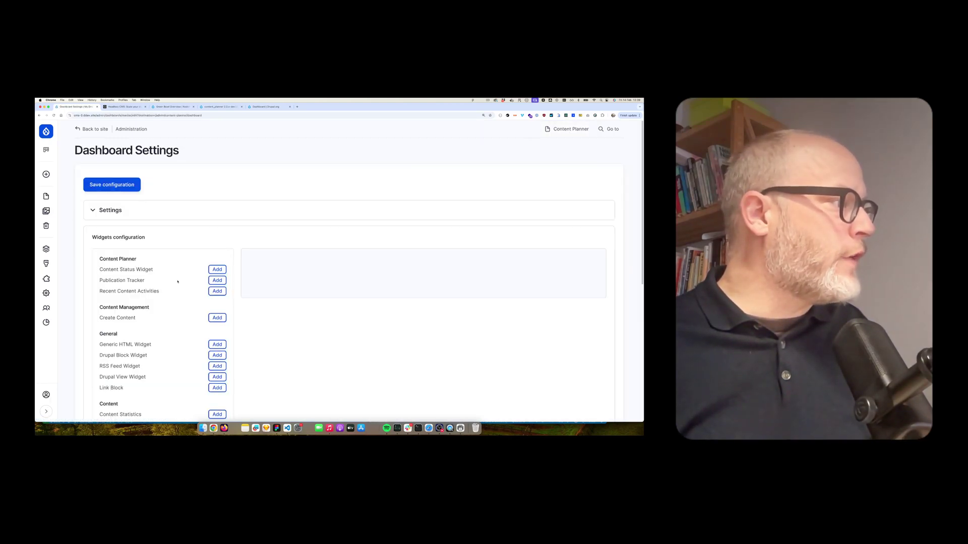
pyautogui.scroll(-2, 192, 272)
pyautogui.click(217, 229)
pyautogui.click(218, 239)
pyautogui.click(217, 251)
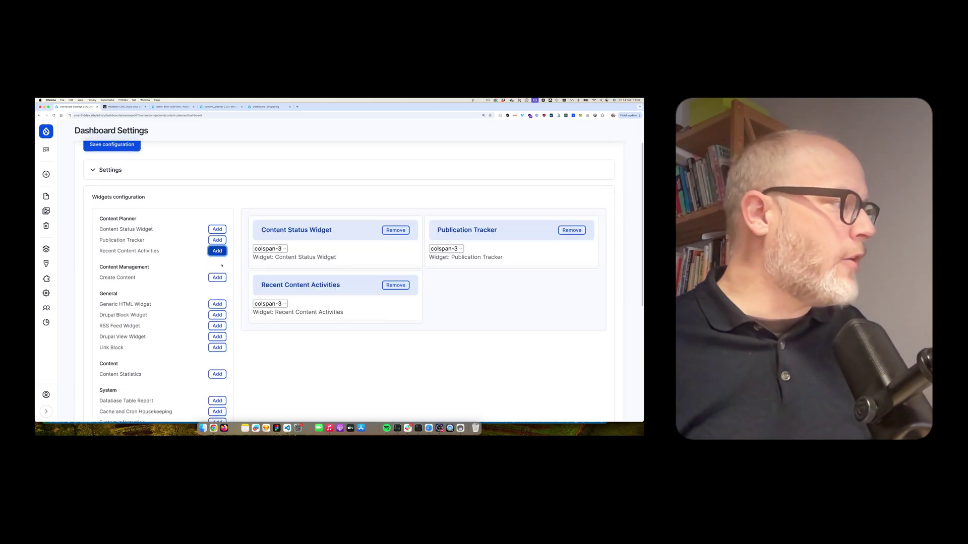
pyautogui.click(218, 277)
pyautogui.click(112, 145)
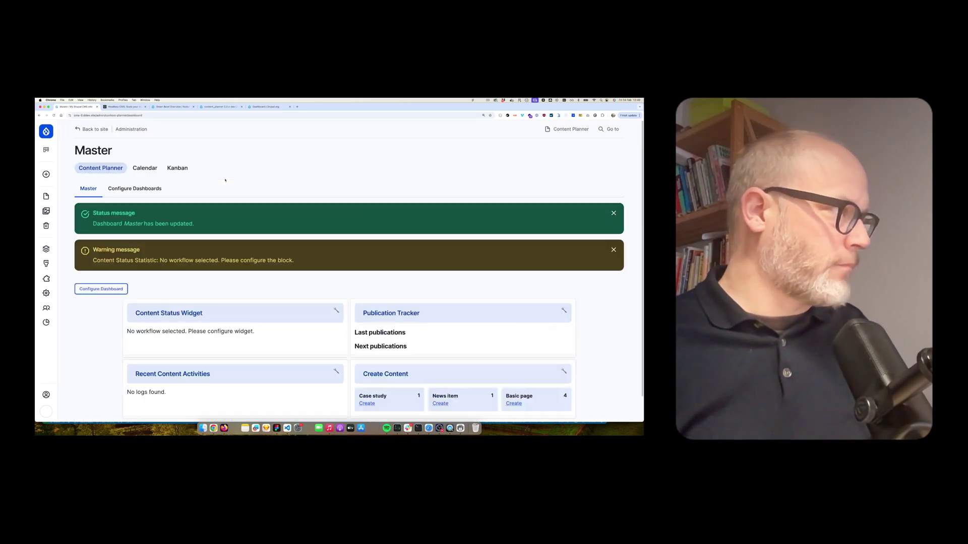
# Add Content Statistics, Watchdog Summary and User Widget to the Master dashboard.
pyautogui.scroll(-1, 241, 220)
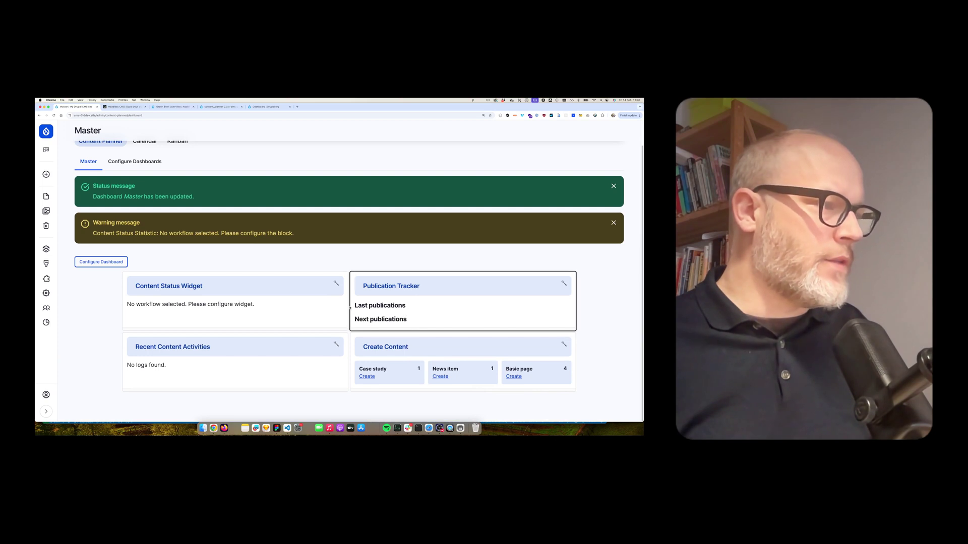
pyautogui.click(100, 261)
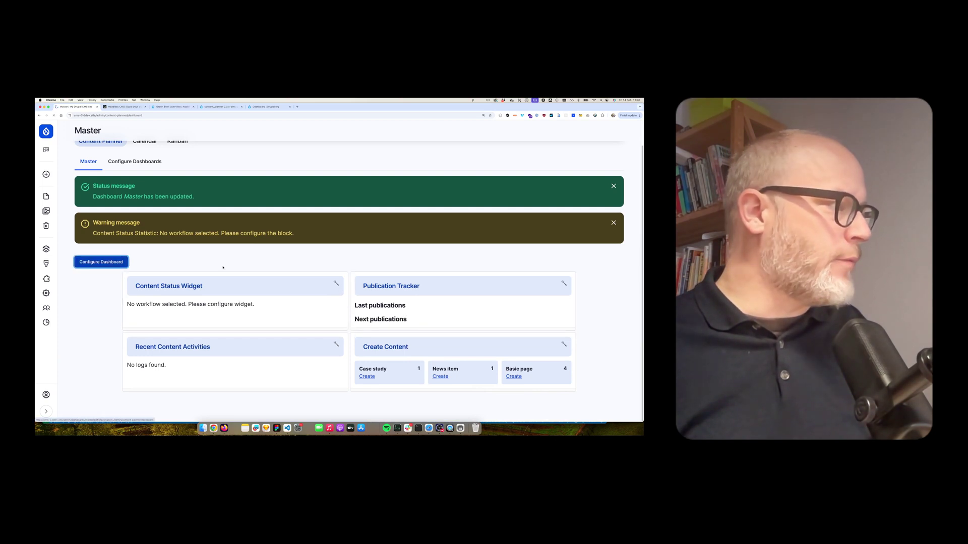
pyautogui.scroll(-10, 211, 268)
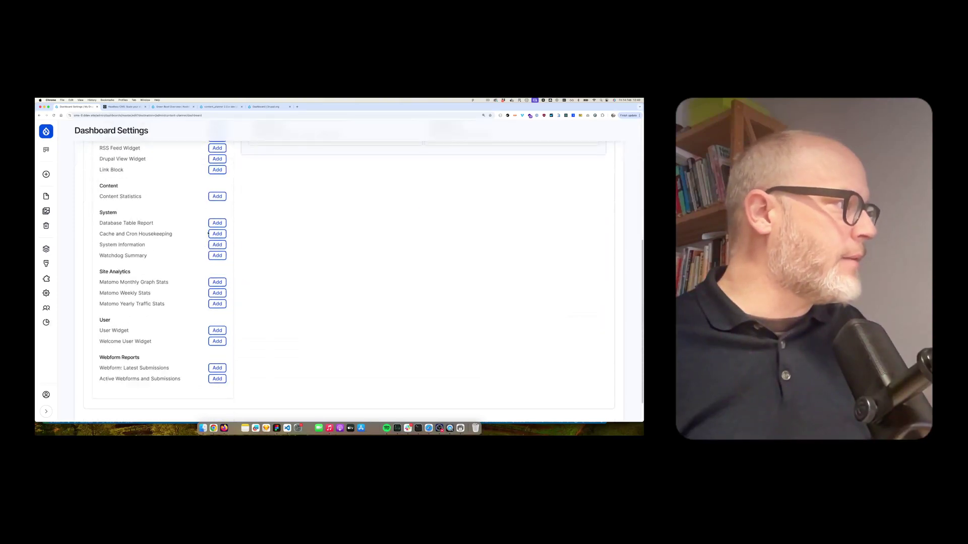
pyautogui.scroll(1, 211, 252)
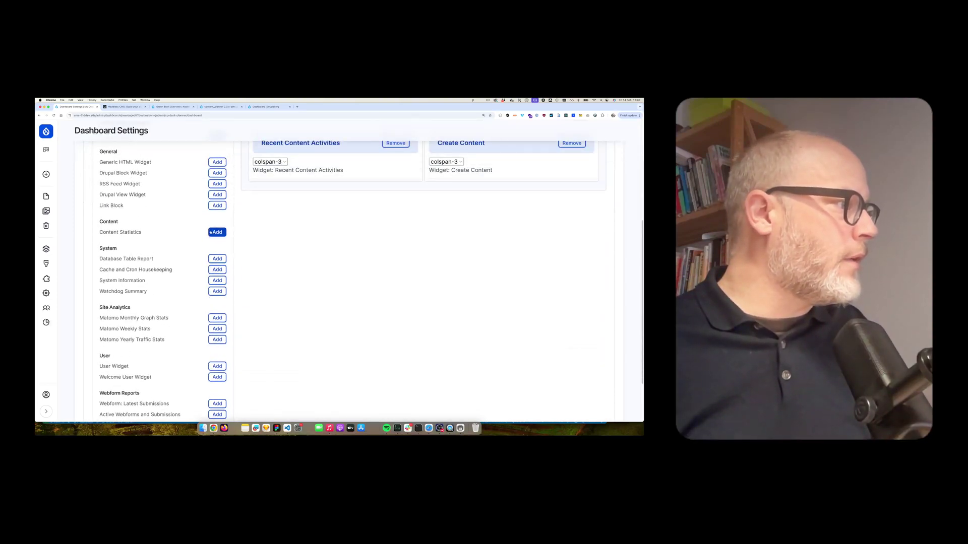
pyautogui.click(216, 232)
pyautogui.click(217, 292)
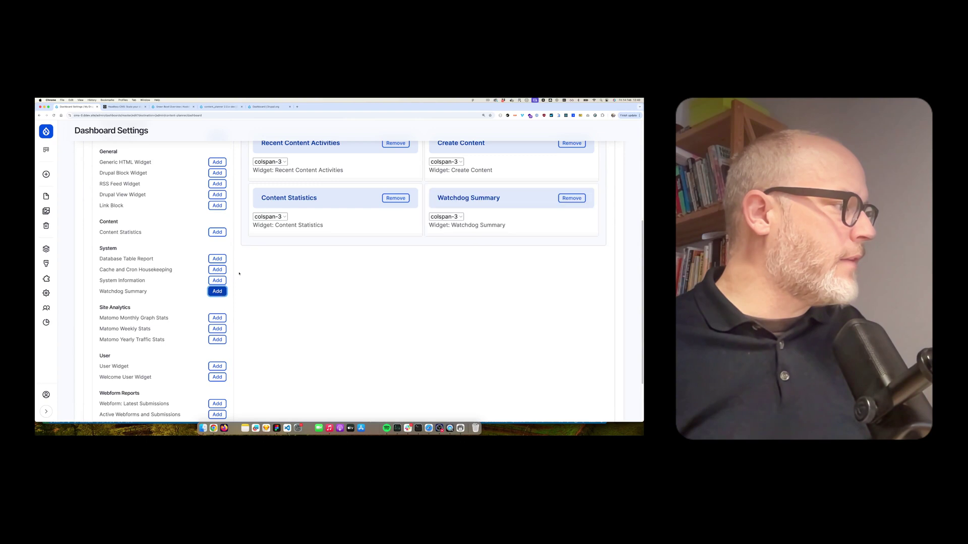
pyautogui.click(216, 366)
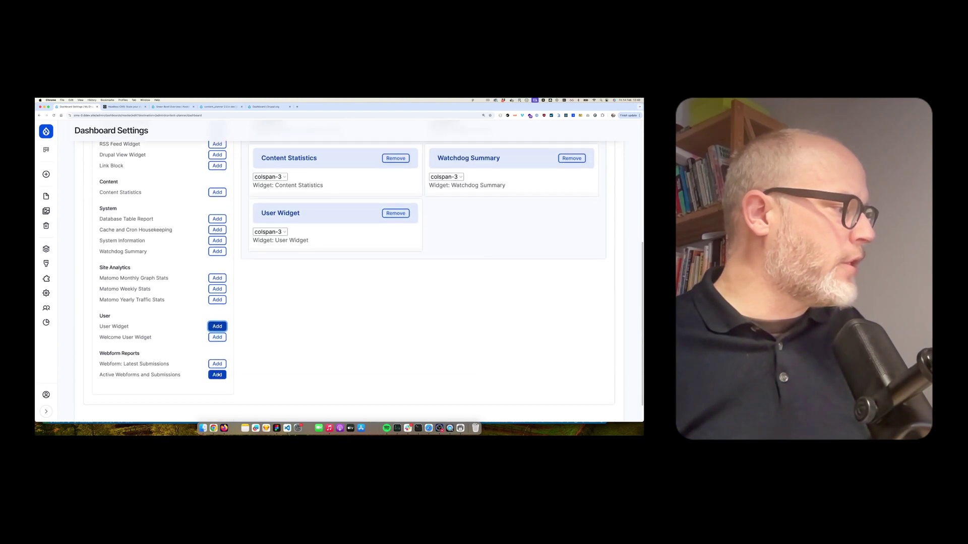
# Move Content Statistics and Watchdog Summary into the top row and save the layout.
pyautogui.scroll(10, 310, 348)
pyautogui.scroll(-1, 302, 378)
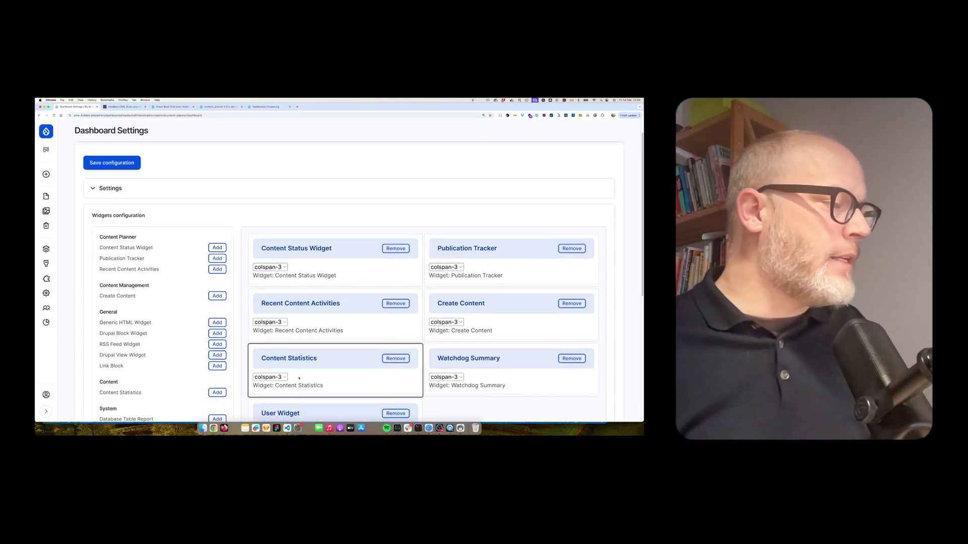
pyautogui.moveTo(302, 351); pyautogui.dragTo(252, 235)
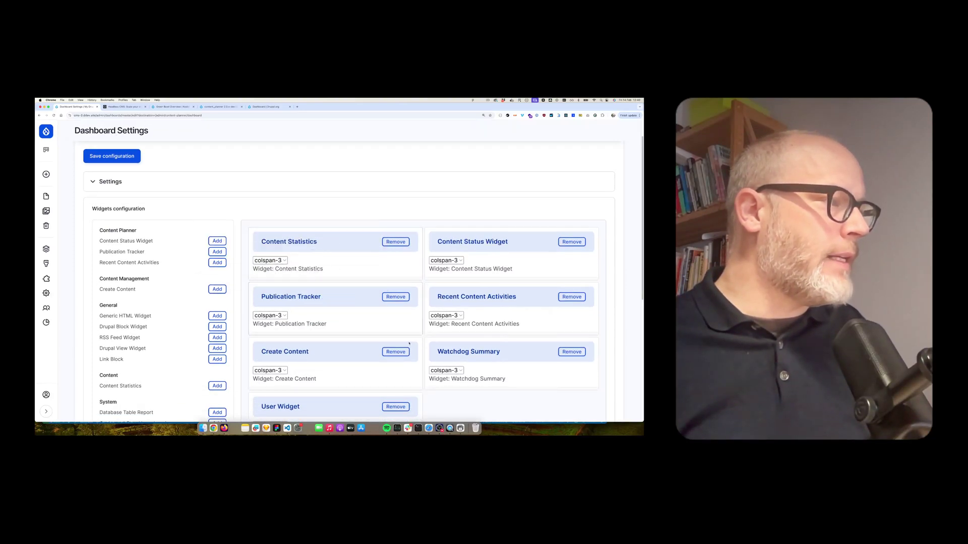
pyautogui.moveTo(450, 351); pyautogui.dragTo(452, 242)
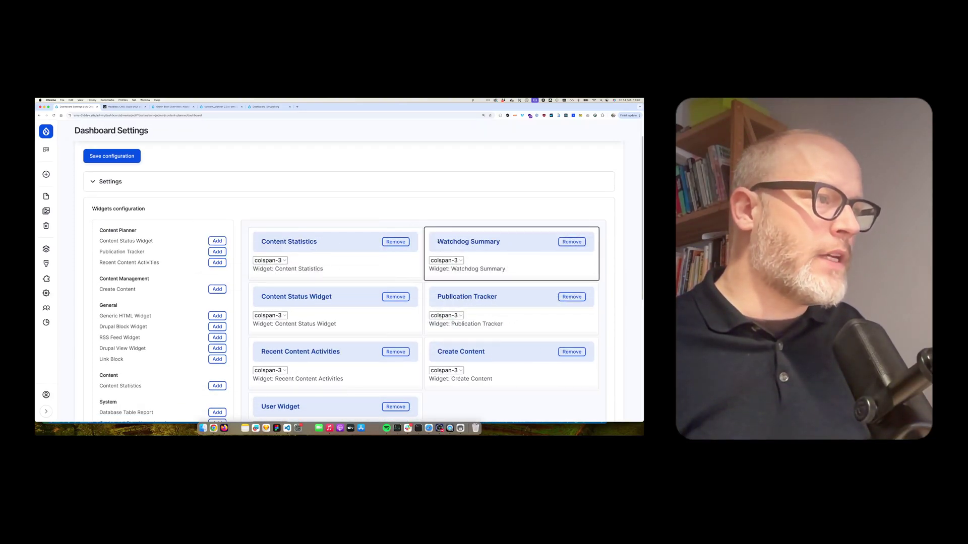
pyautogui.click(111, 155)
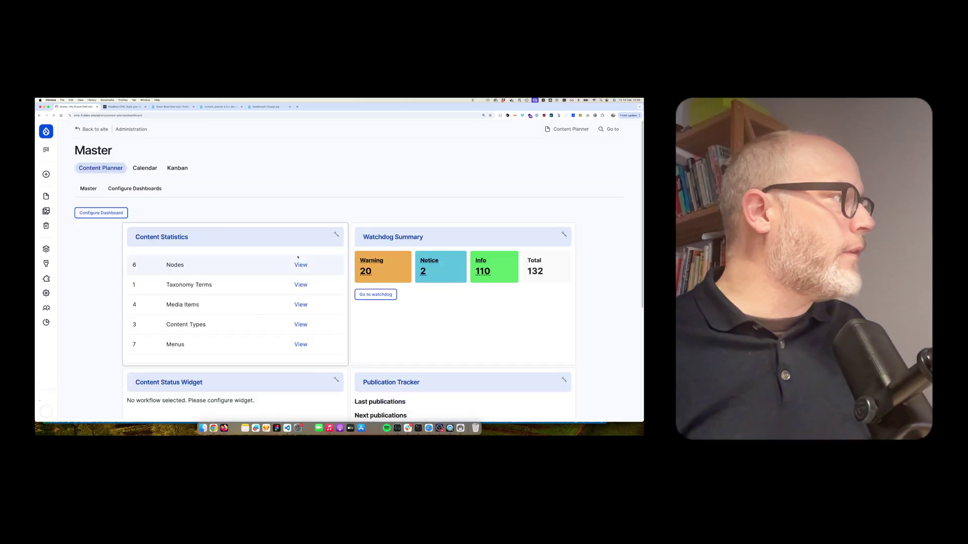
pyautogui.scroll(-1, 220, 340)
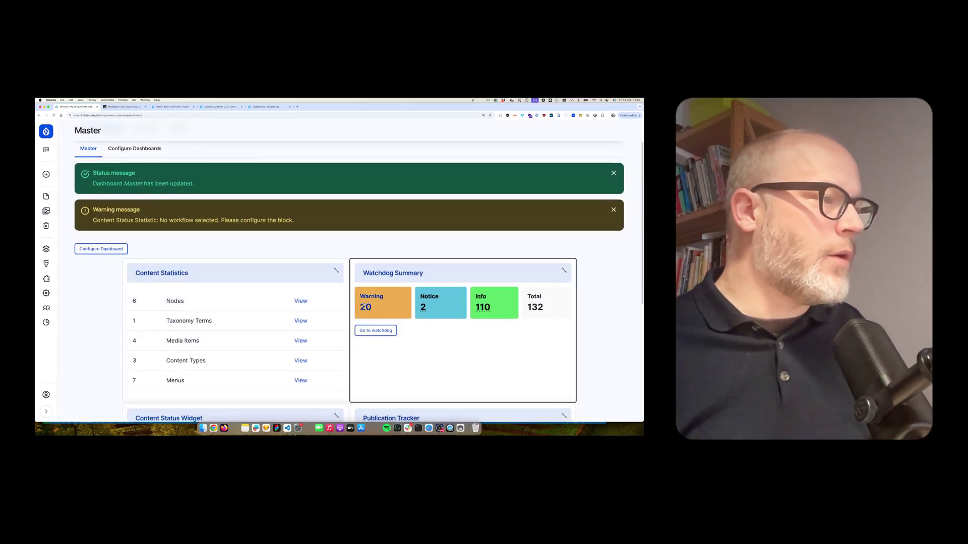
pyautogui.scroll(-3, 283, 332)
pyautogui.scroll(3, 336, 326)
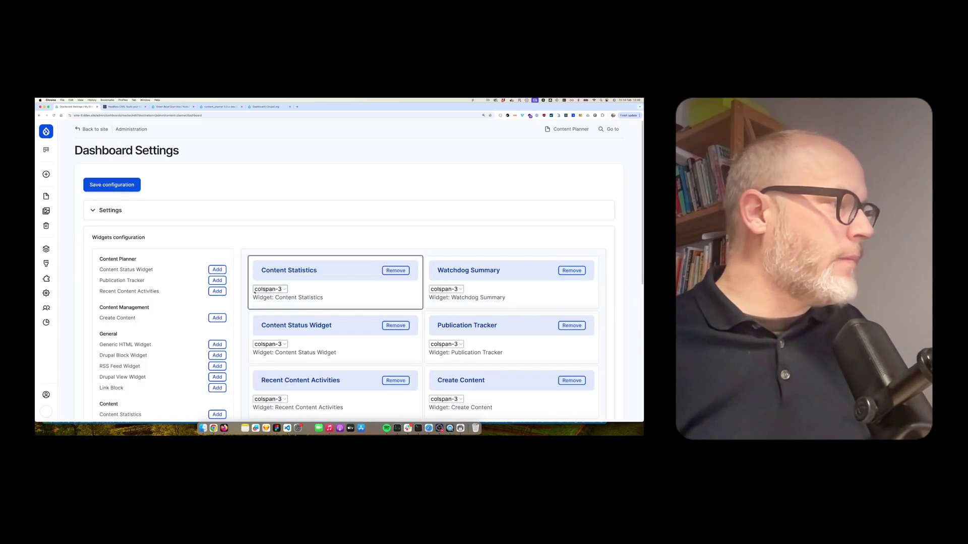
# Add a Welcome User Widget and another Create Content widget, arranging both in the first row.
pyautogui.scroll(-10, 162, 359)
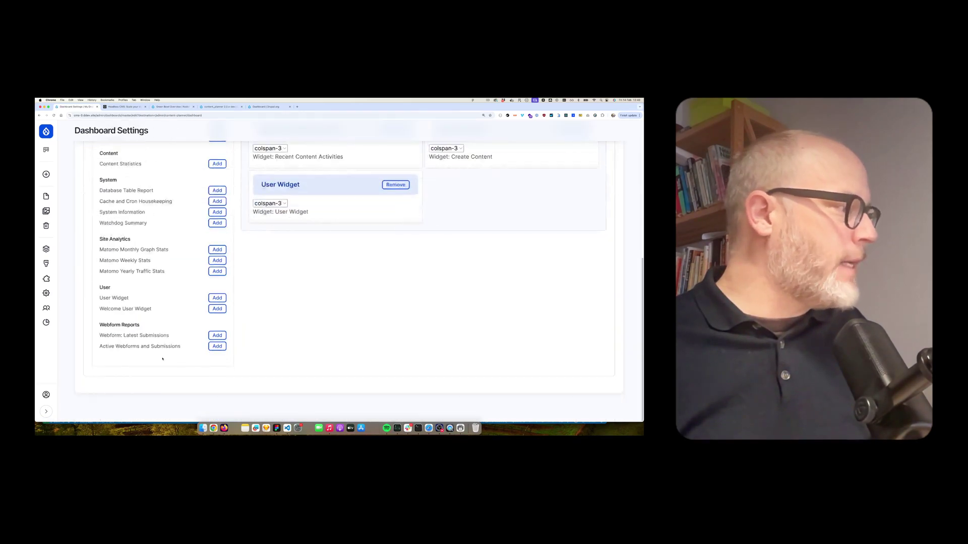
pyautogui.click(213, 310)
pyautogui.scroll(5, 302, 312)
pyautogui.moveTo(443, 353); pyautogui.dragTo(262, 186)
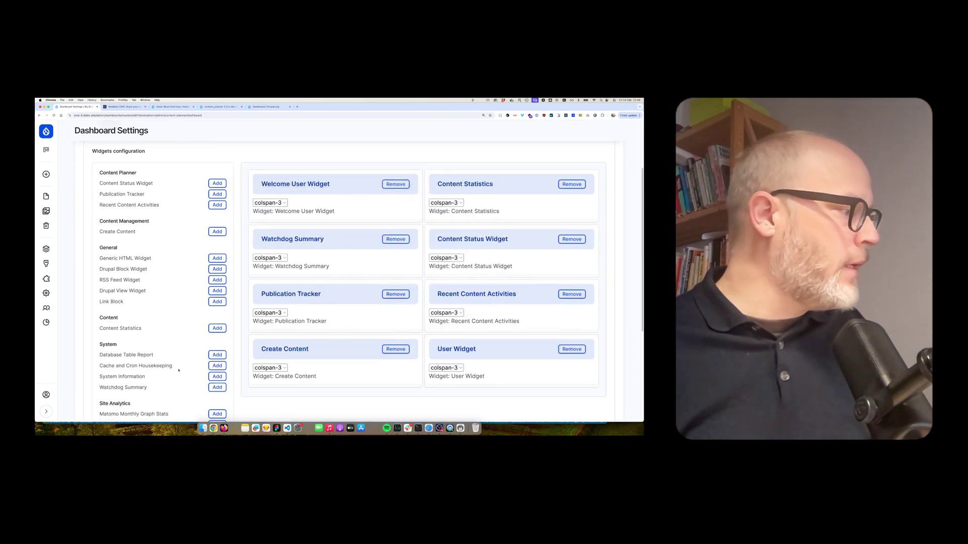
pyautogui.click(217, 231)
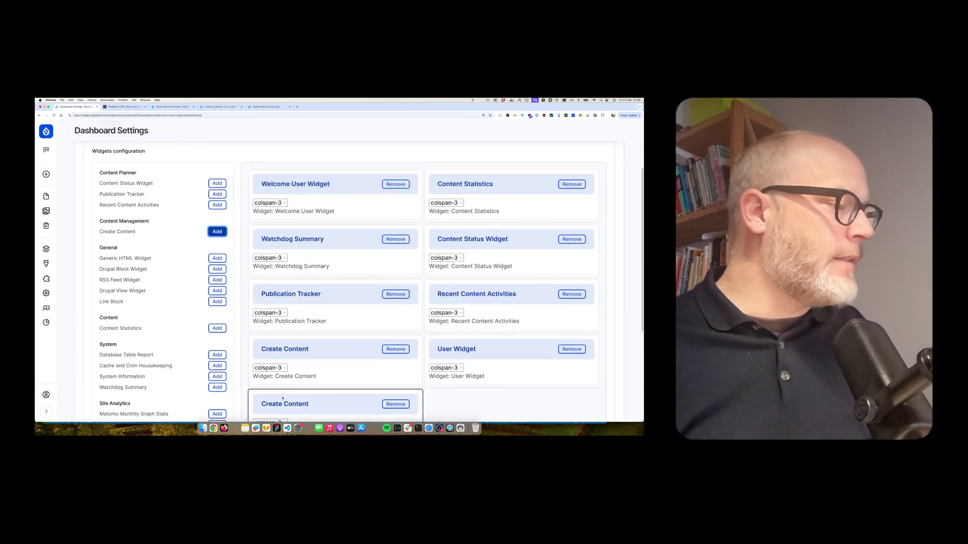
pyautogui.moveTo(280, 407); pyautogui.dragTo(346, 186)
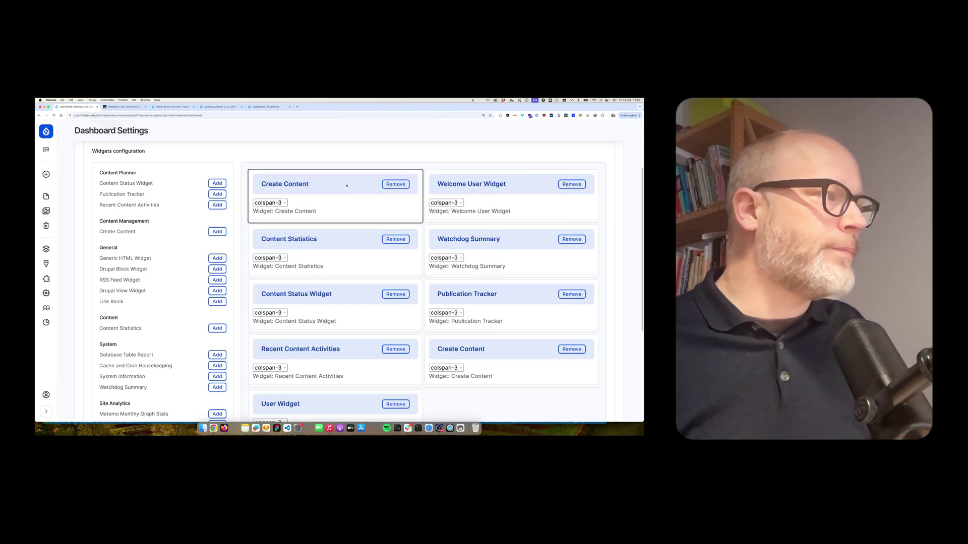
pyautogui.moveTo(455, 187); pyautogui.dragTo(266, 187)
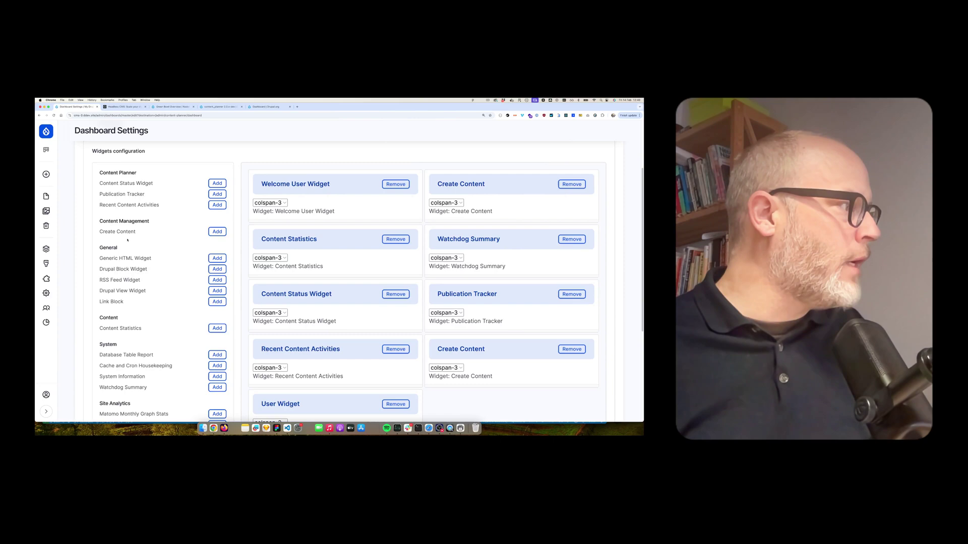
pyautogui.scroll(-3, 128, 241)
pyautogui.scroll(2, 166, 246)
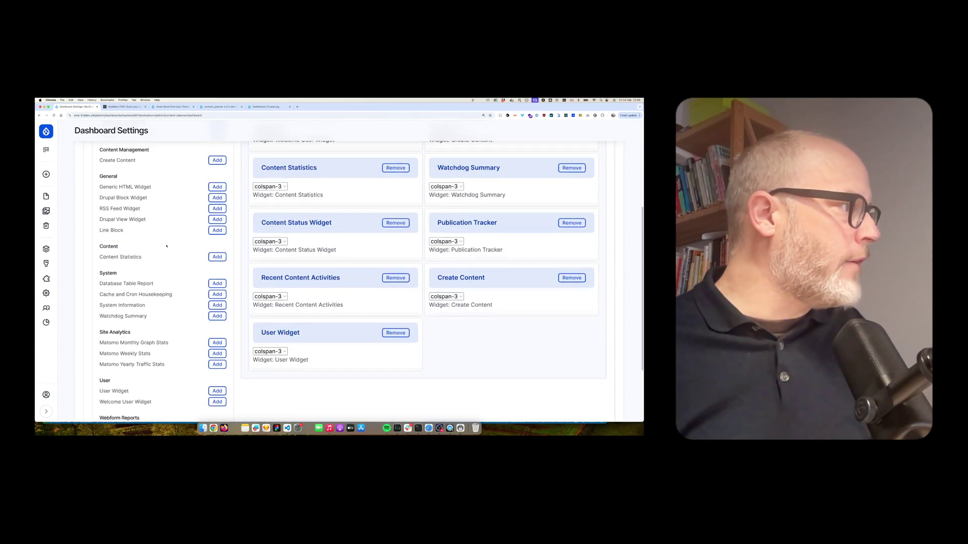
# Add a colspan-6 Drupal View Widget beneath the first row and save the dashboard.
pyautogui.click(218, 219)
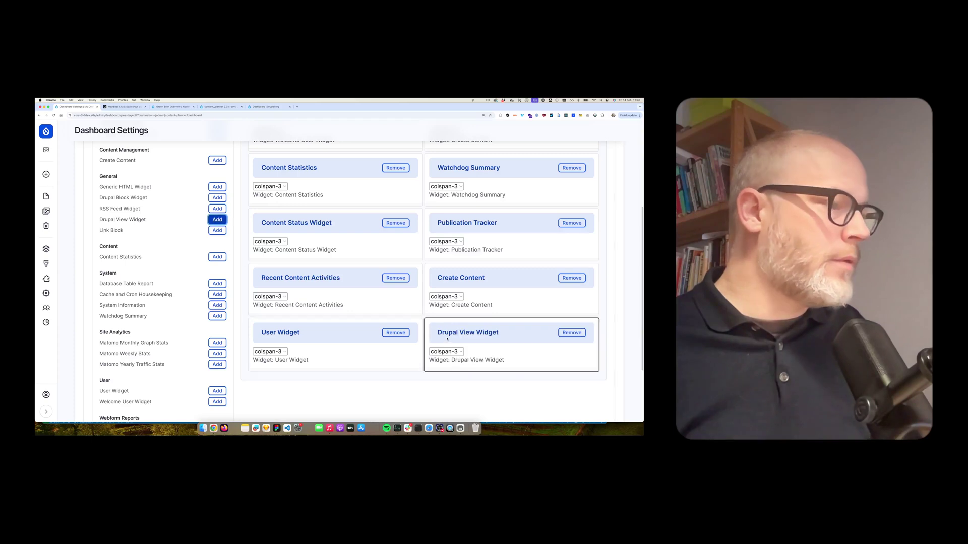
pyautogui.click(445, 351)
pyautogui.click(440, 377)
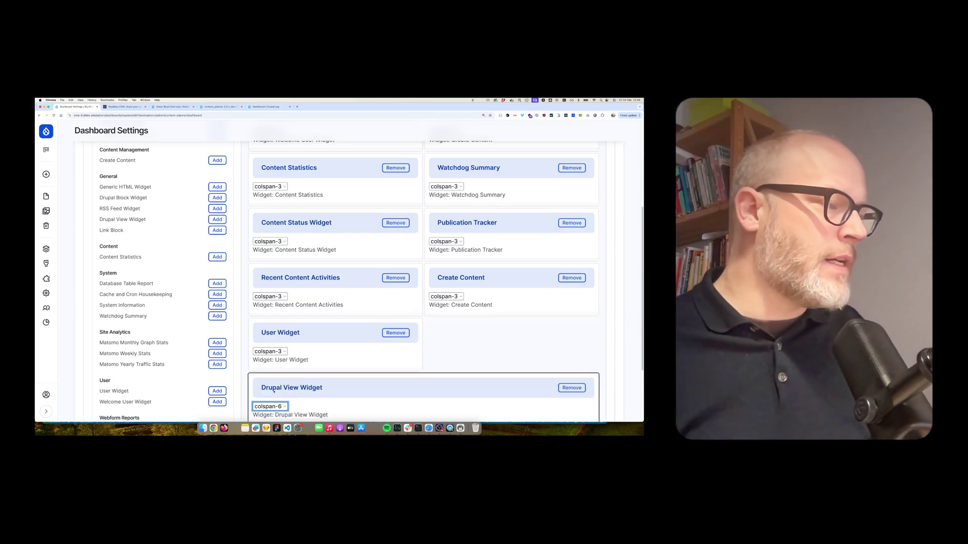
pyautogui.moveTo(273, 393); pyautogui.dragTo(277, 244)
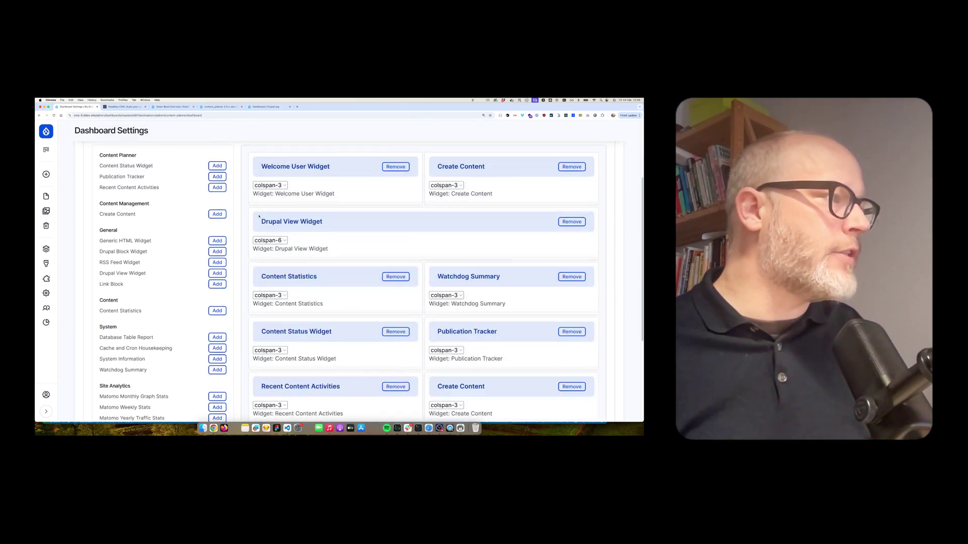
pyautogui.scroll(5, 276, 245)
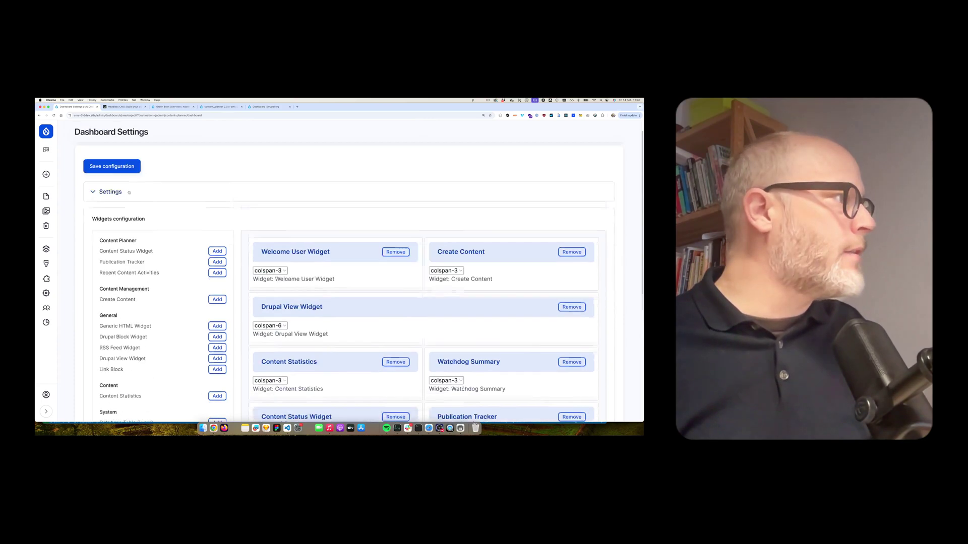
pyautogui.click(112, 185)
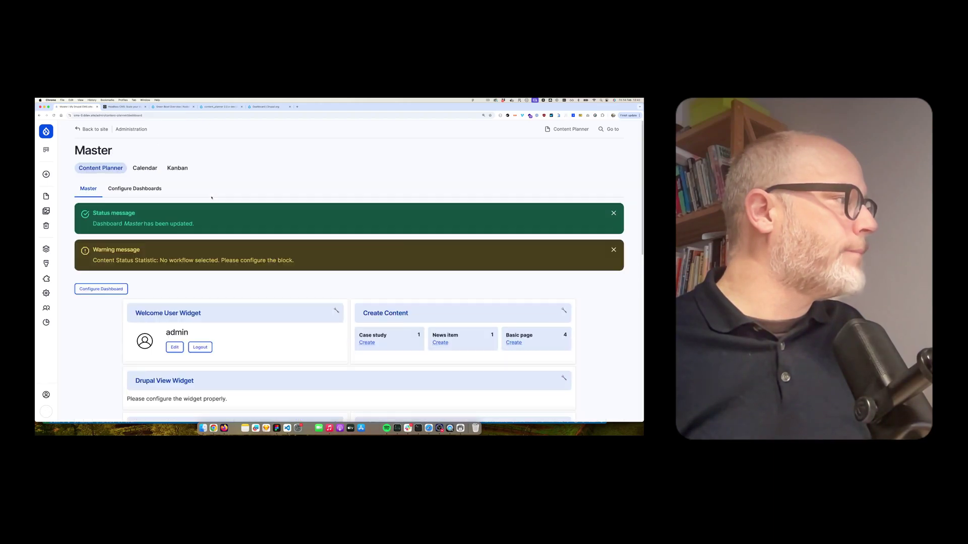
# Point the Drupal View Widget at the Content (Page) view and save its configuration.
pyautogui.scroll(-2, 303, 292)
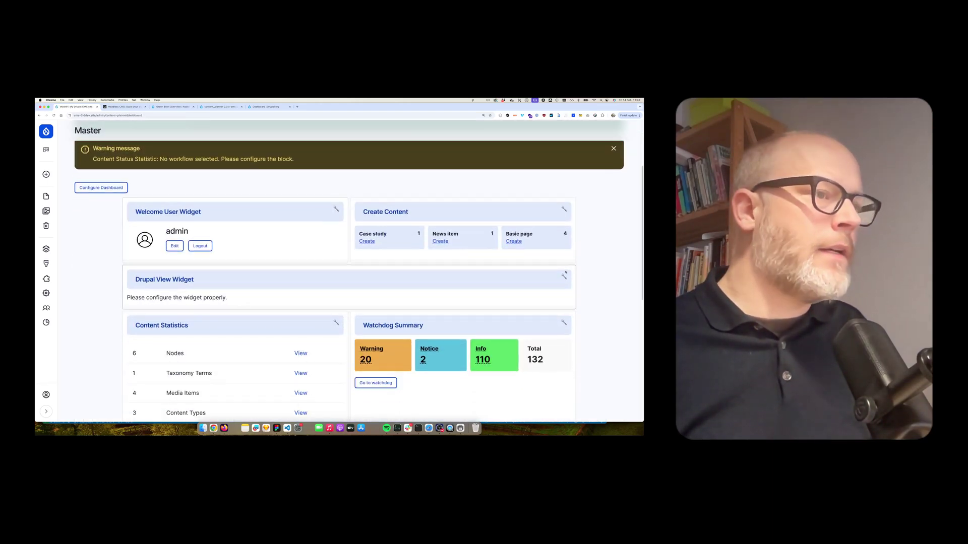
pyautogui.click(563, 276)
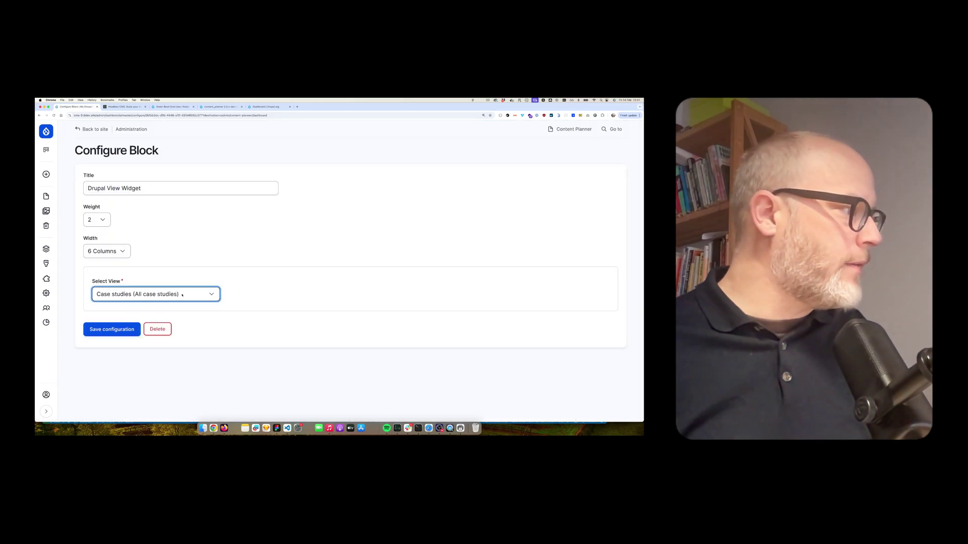
pyautogui.click(212, 295)
pyautogui.click(136, 295)
pyautogui.click(120, 330)
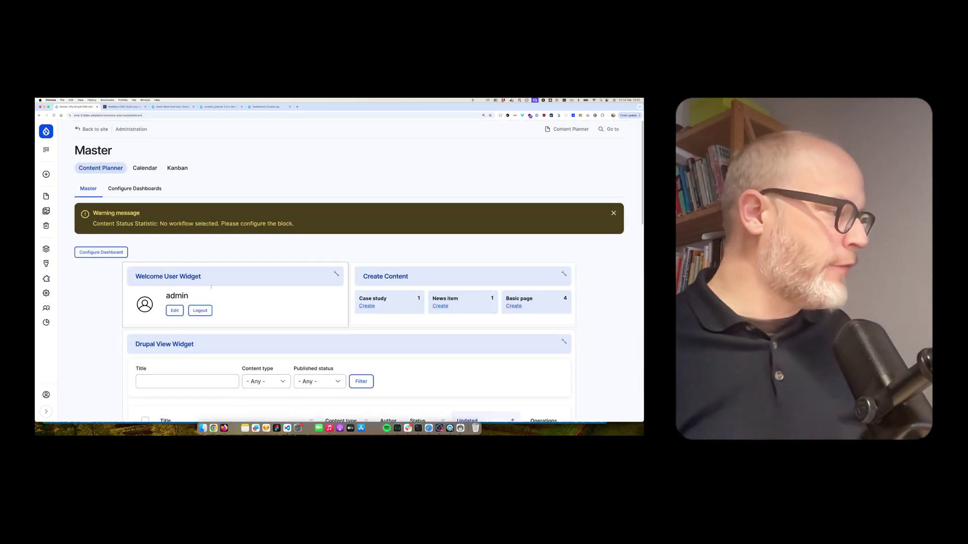
pyautogui.scroll(-10, 225, 337)
pyautogui.scroll(-6, 225, 337)
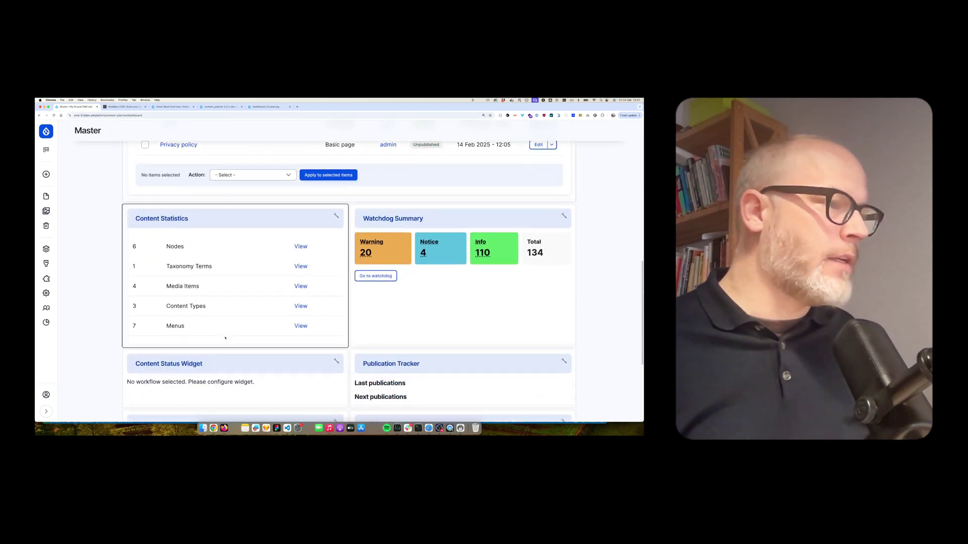
pyautogui.scroll(15, 225, 338)
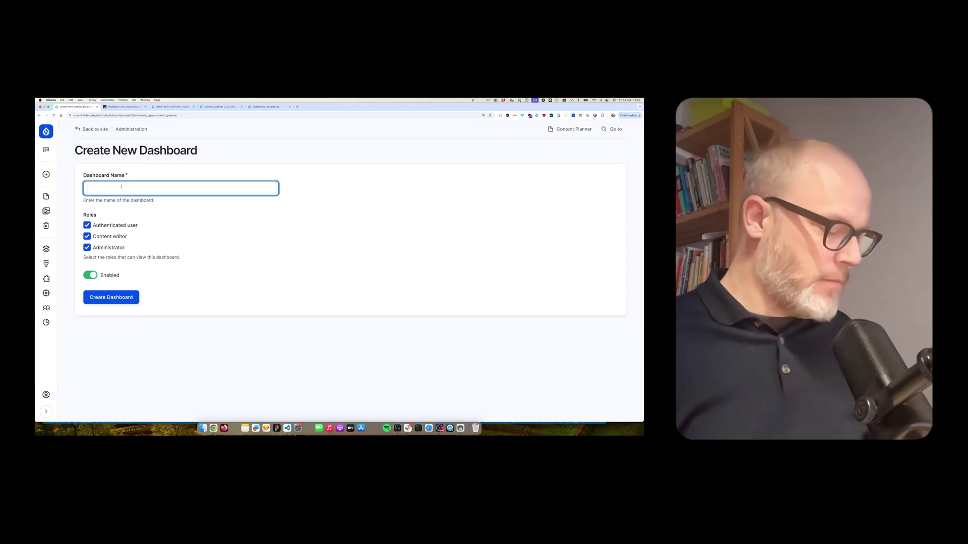
# Create a 'Maintenance' dashboard with System Information, Watchdog Summary and Cache and Cron Housekeeping widgets.
pyautogui.write('Maintenance')
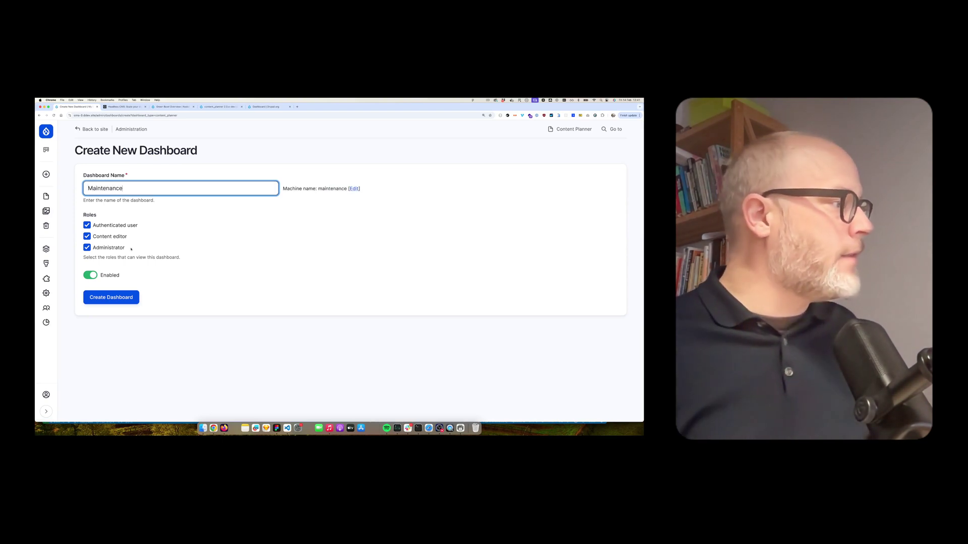
pyautogui.click(119, 296)
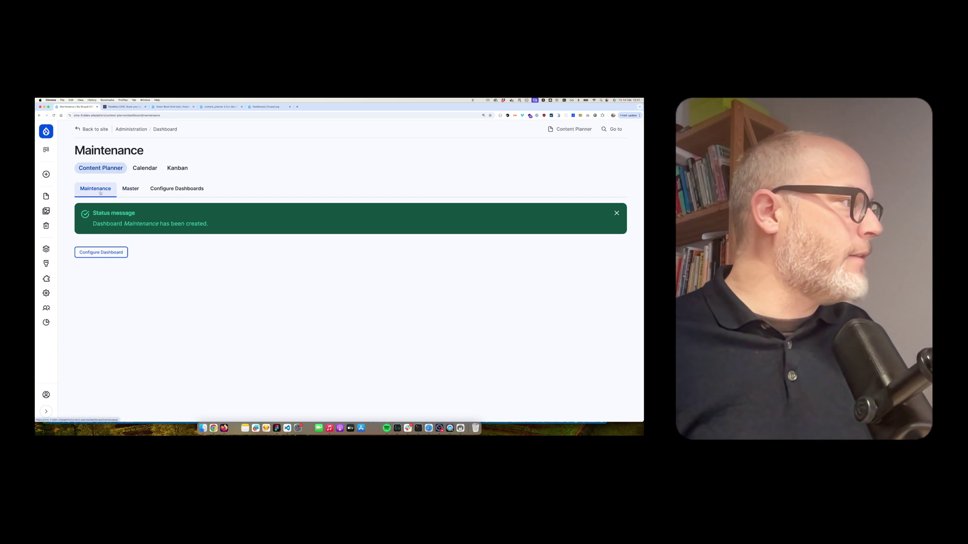
pyautogui.click(113, 253)
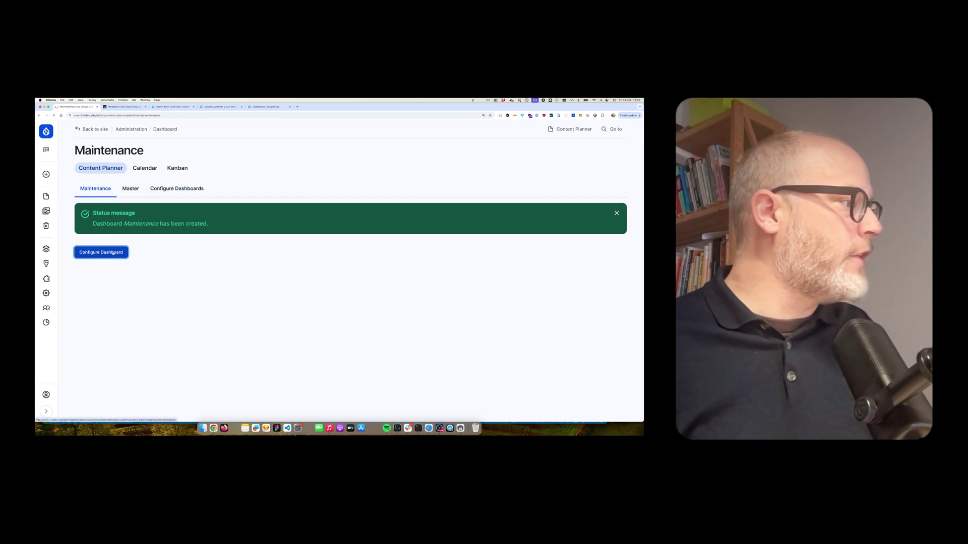
pyautogui.scroll(-10, 192, 331)
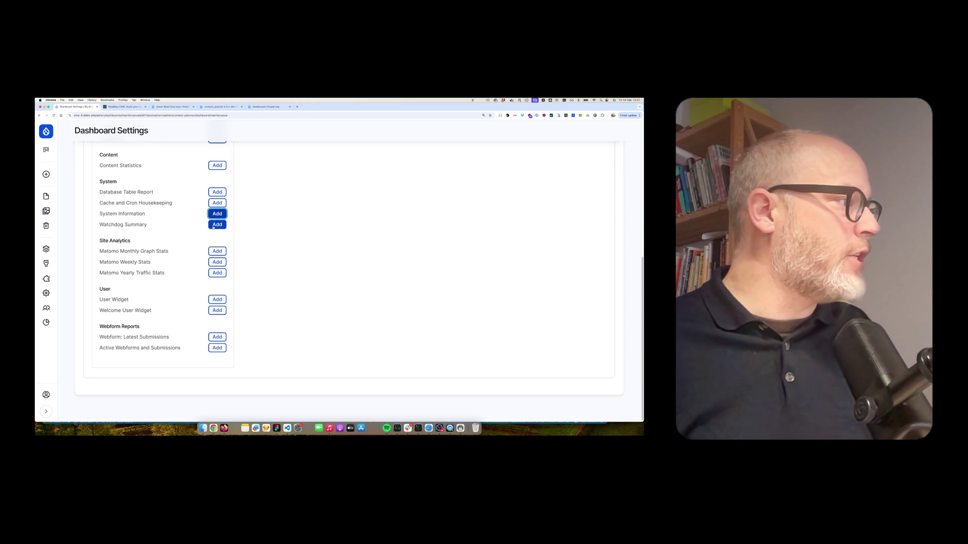
pyautogui.click(218, 203)
pyautogui.scroll(5, 202, 227)
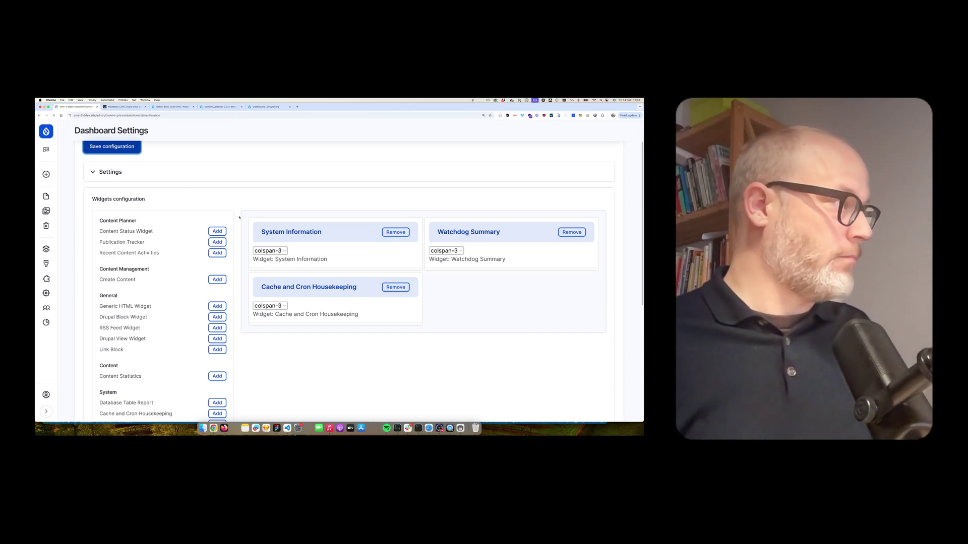
pyautogui.scroll(-5, 353, 252)
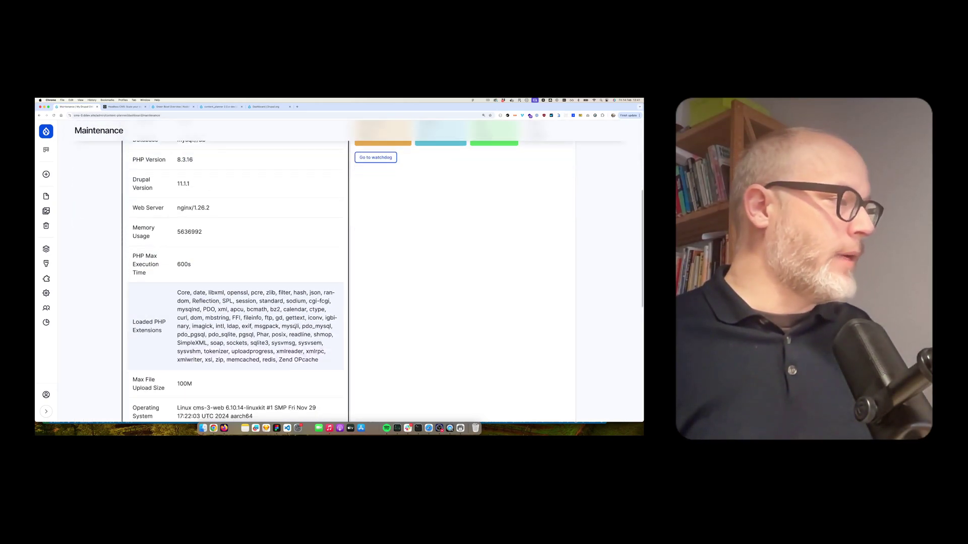
pyautogui.scroll(-5, 142, 215)
pyautogui.scroll(10, 143, 215)
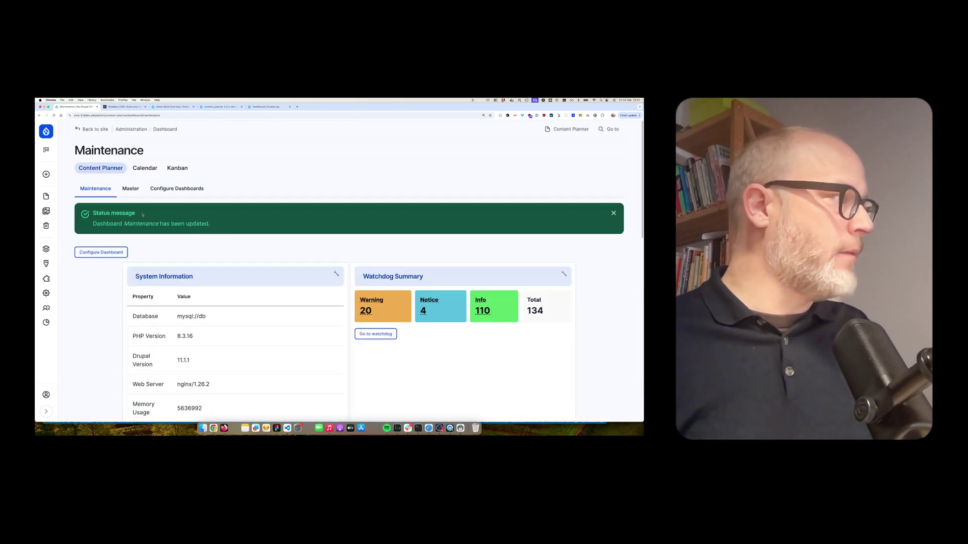
# Drag the Master dashboard above Maintenance in the dashboards list.
pyautogui.click(177, 189)
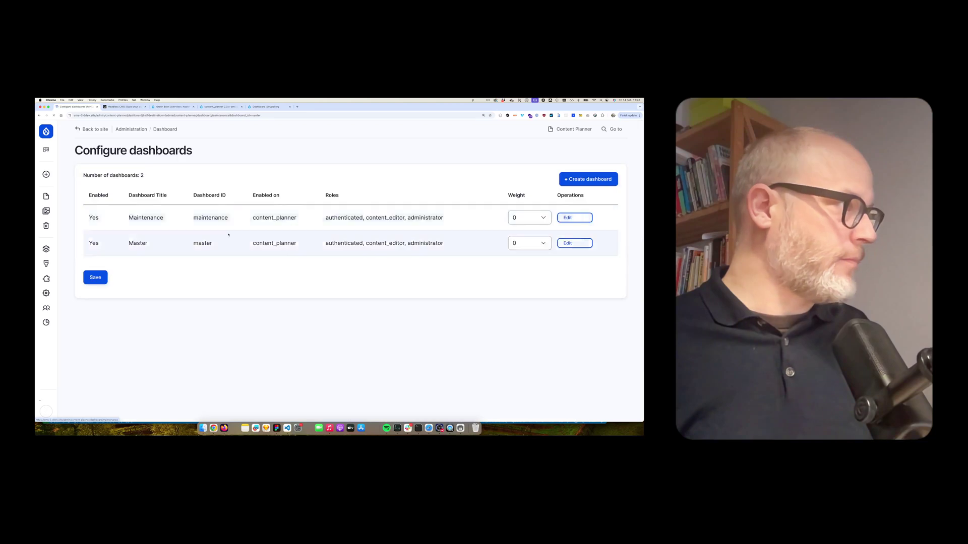
pyautogui.moveTo(91, 255); pyautogui.dragTo(91, 229)
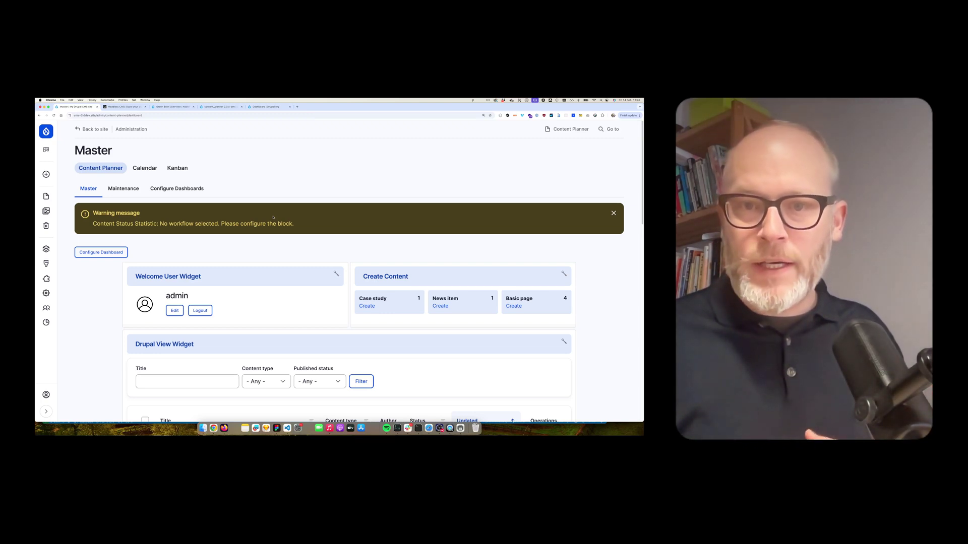
# Switch to the drupal.org Dashboard project page and view its description and maintainers.
pyautogui.click(278, 107)
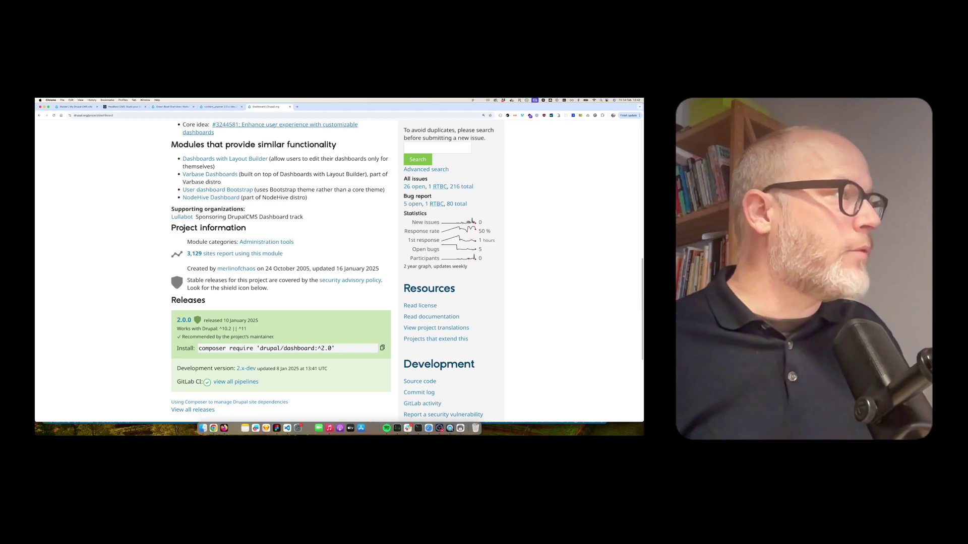
pyautogui.scroll(10, 281, 251)
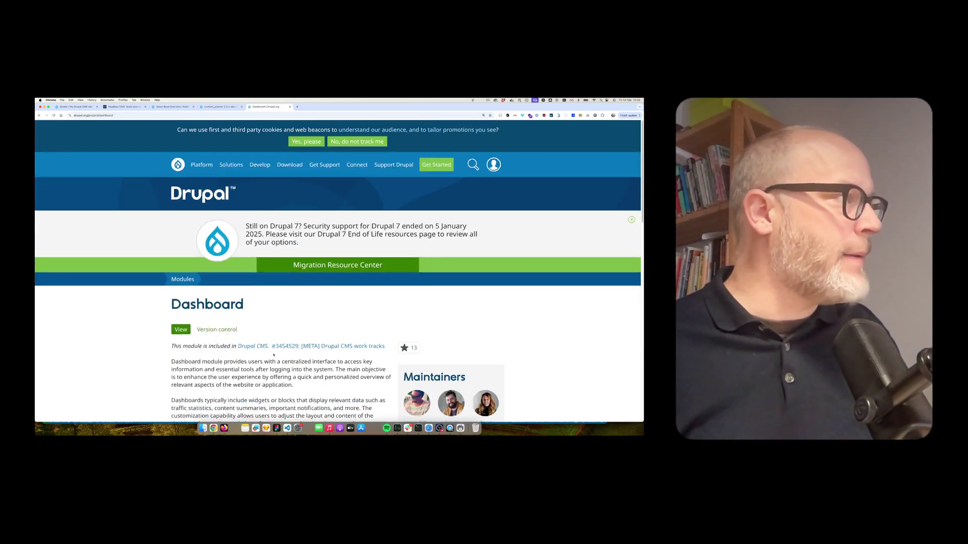
pyautogui.scroll(-2, 184, 353)
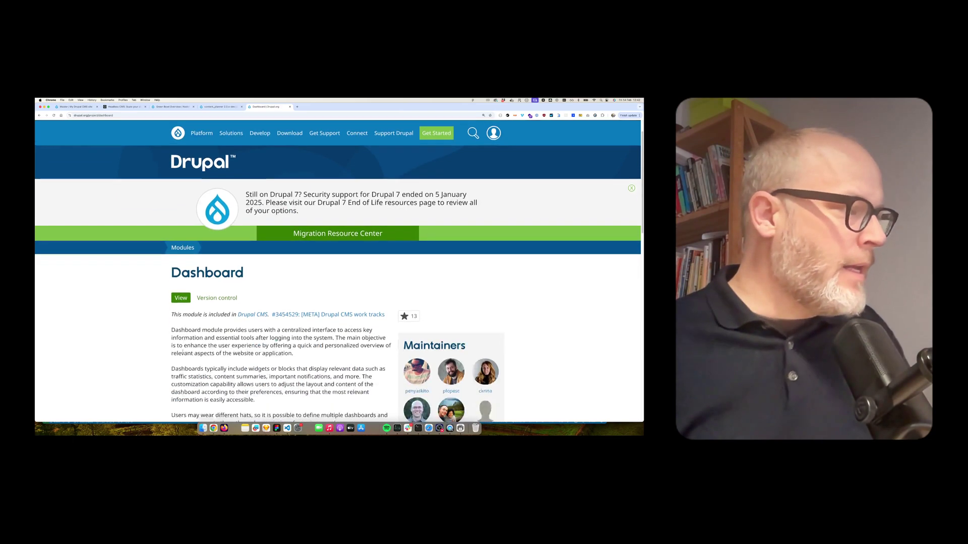